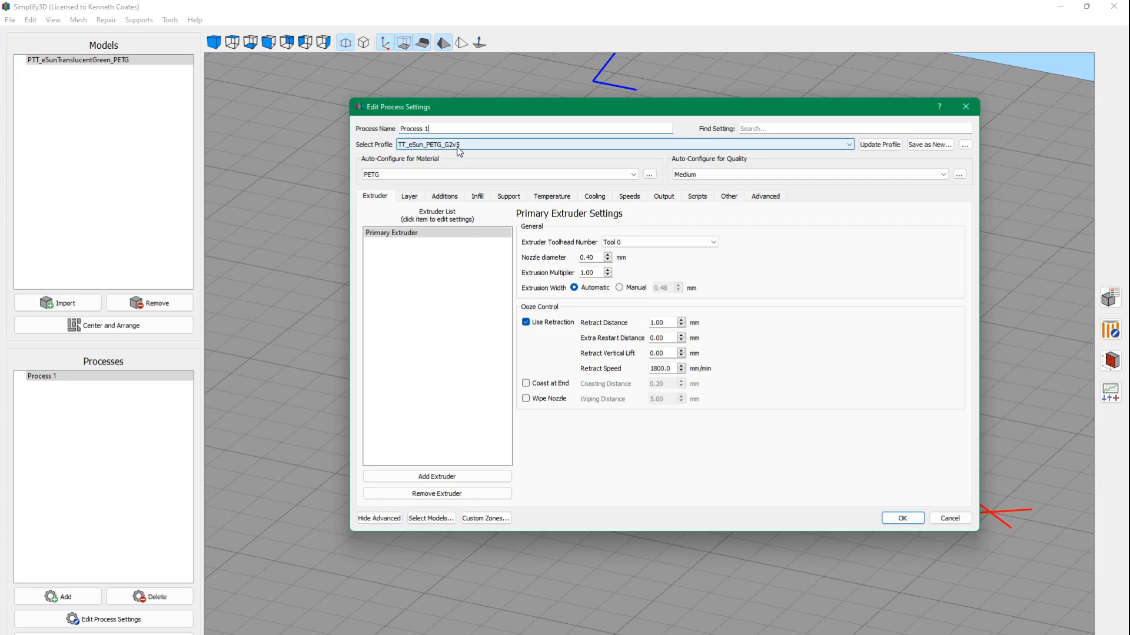
# Compare the primary extruder's retraction settings in TT_eSun_PETG_G2v5 with those of the older TT_eSun_PETG_G2 profile.
pyautogui.moveTo(554, 113); pyautogui.dragTo(578, 108)
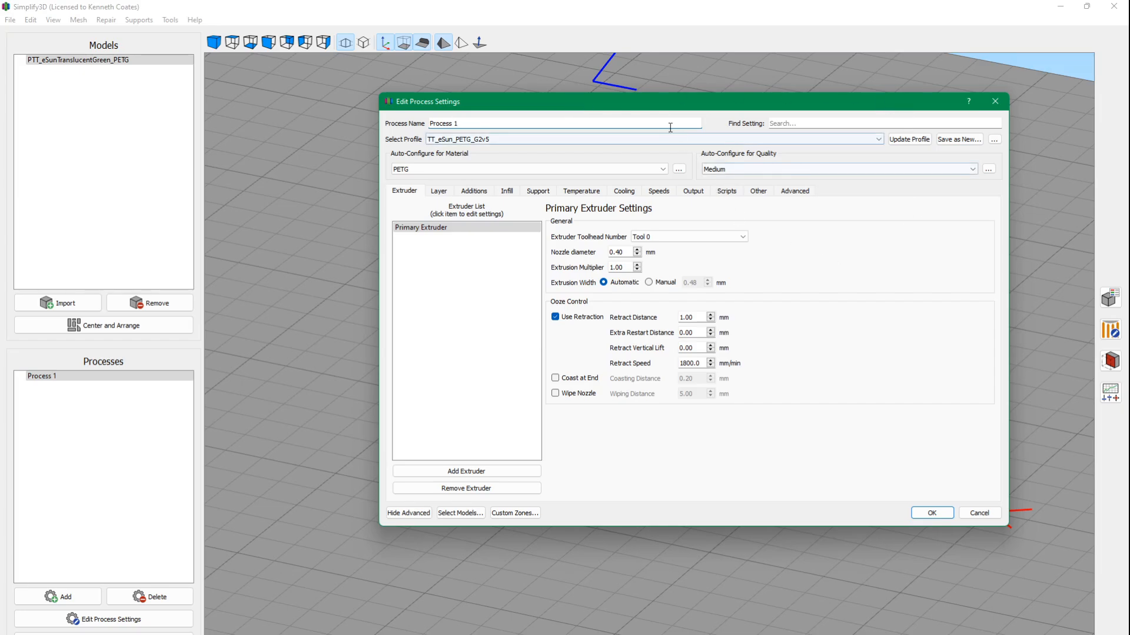
pyautogui.moveTo(656, 107); pyautogui.dragTo(581, 112)
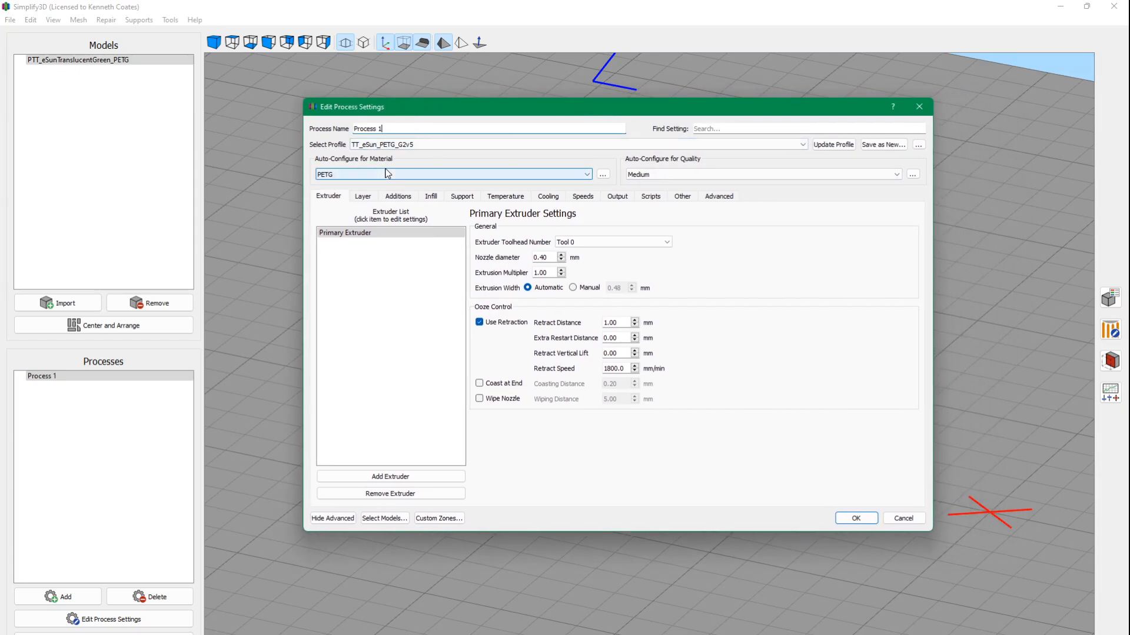
pyautogui.moveTo(625, 369); pyautogui.dragTo(603, 371)
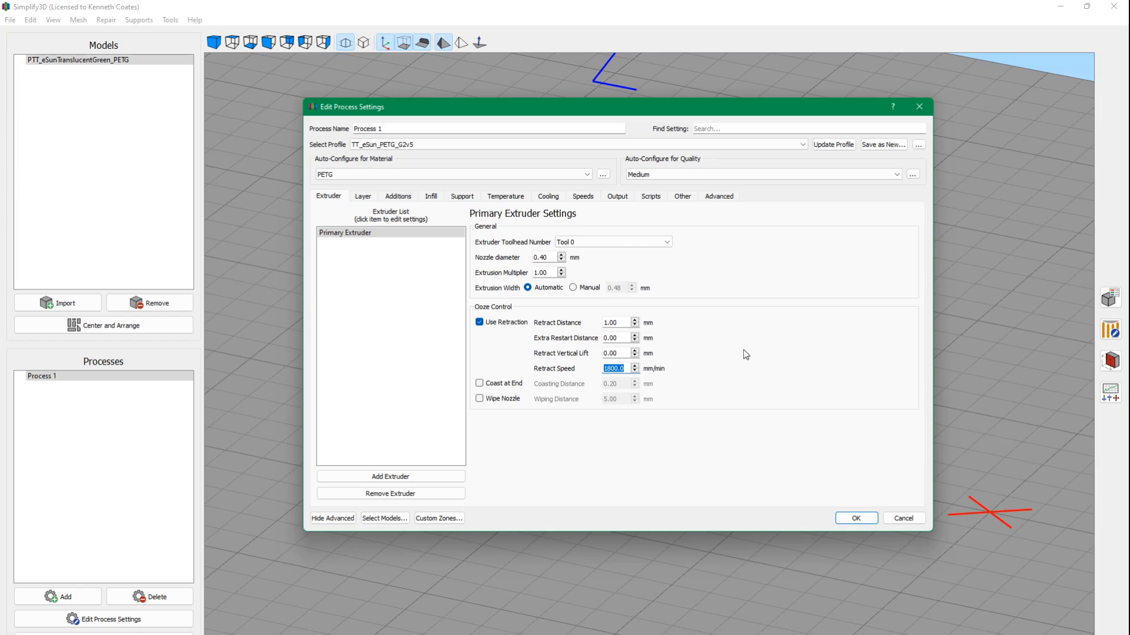
pyautogui.click(631, 372)
pyautogui.moveTo(715, 107); pyautogui.dragTo(876, 109)
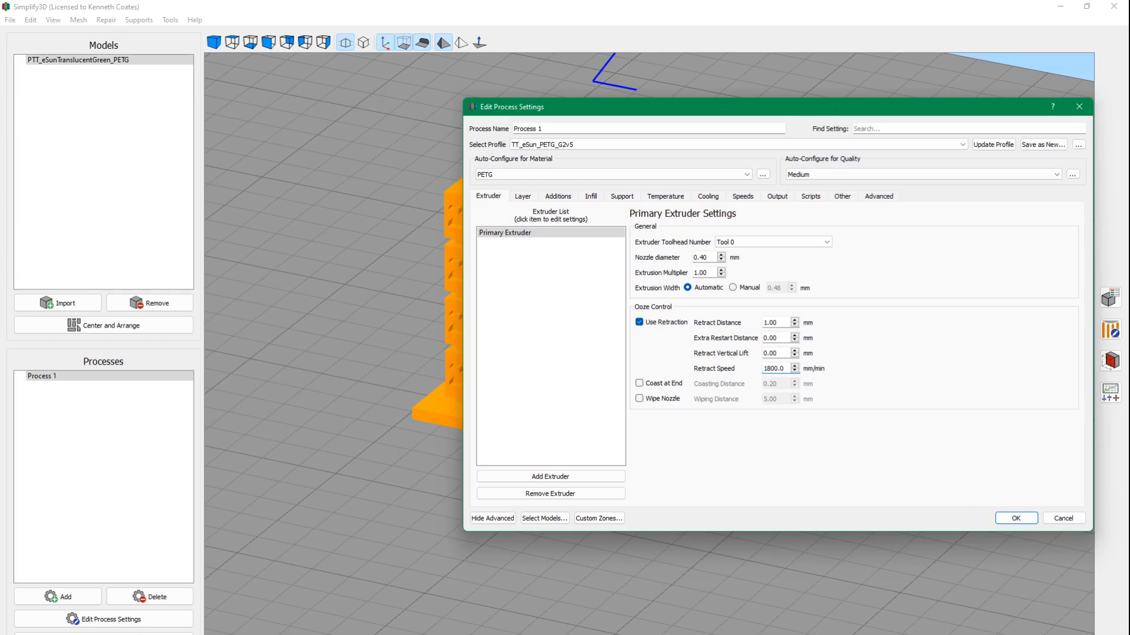
pyautogui.moveTo(0, 232); pyautogui.dragTo(328, 109)
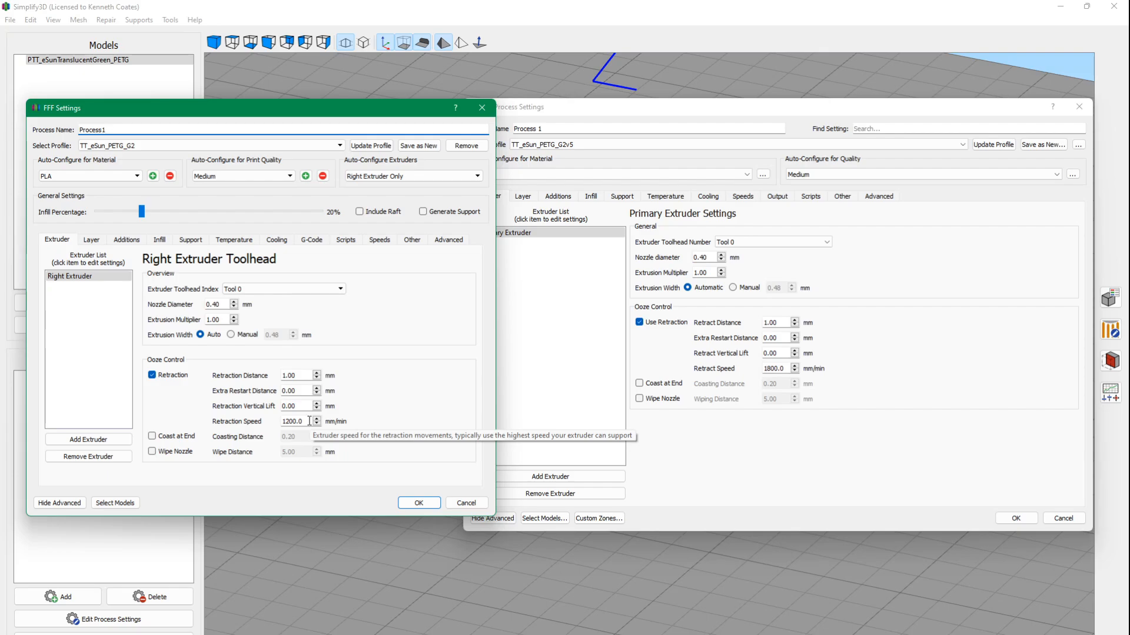
pyautogui.moveTo(346, 107); pyautogui.dragTo(0, 118)
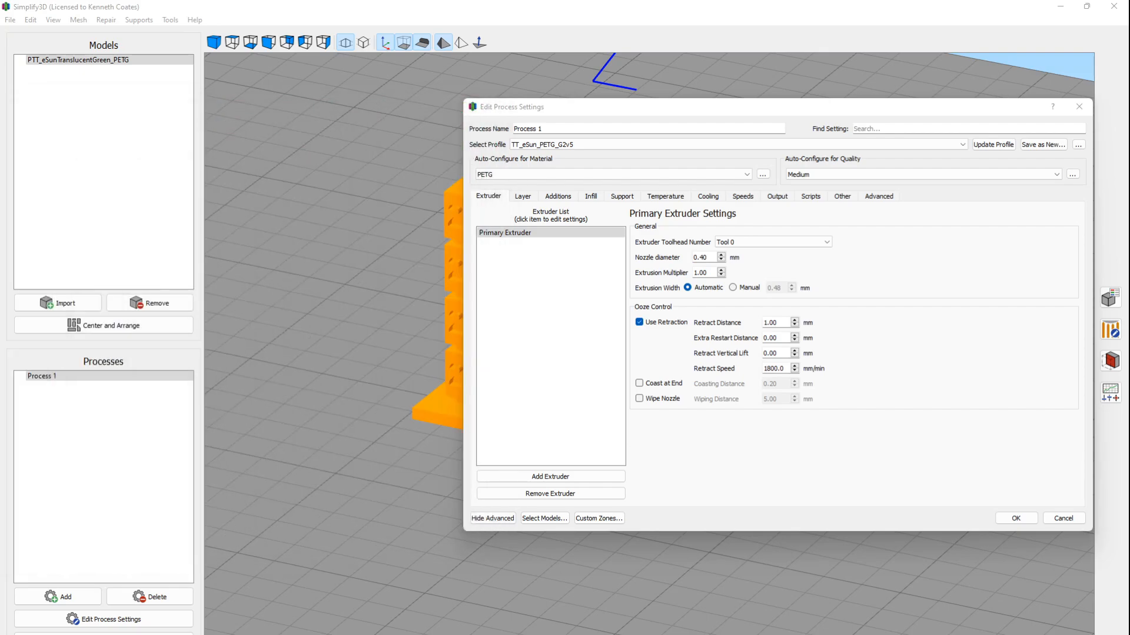
pyautogui.click(778, 112)
pyautogui.moveTo(777, 112); pyautogui.dragTo(665, 114)
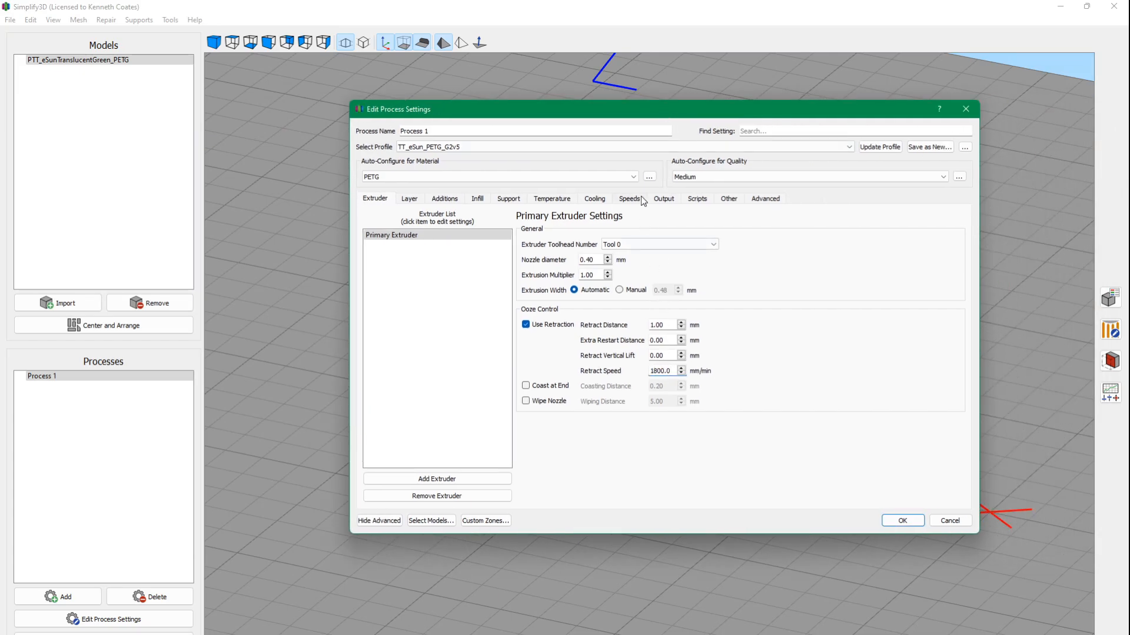
# Try manual extrusion width for the primary extruder and return it to automatic.
pyautogui.moveTo(645, 116); pyautogui.dragTo(563, 114)
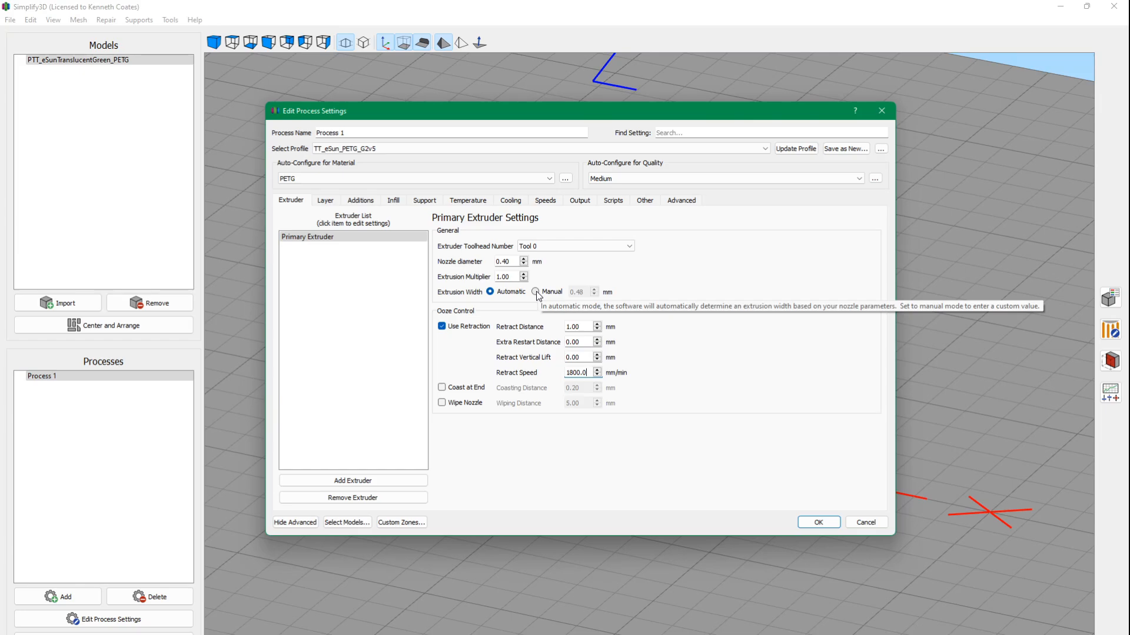
pyautogui.moveTo(552, 109)
pyautogui.mouseDown()
pyautogui.moveTo(569, 416)
pyautogui.moveTo(539, 102)
pyautogui.mouseUp()
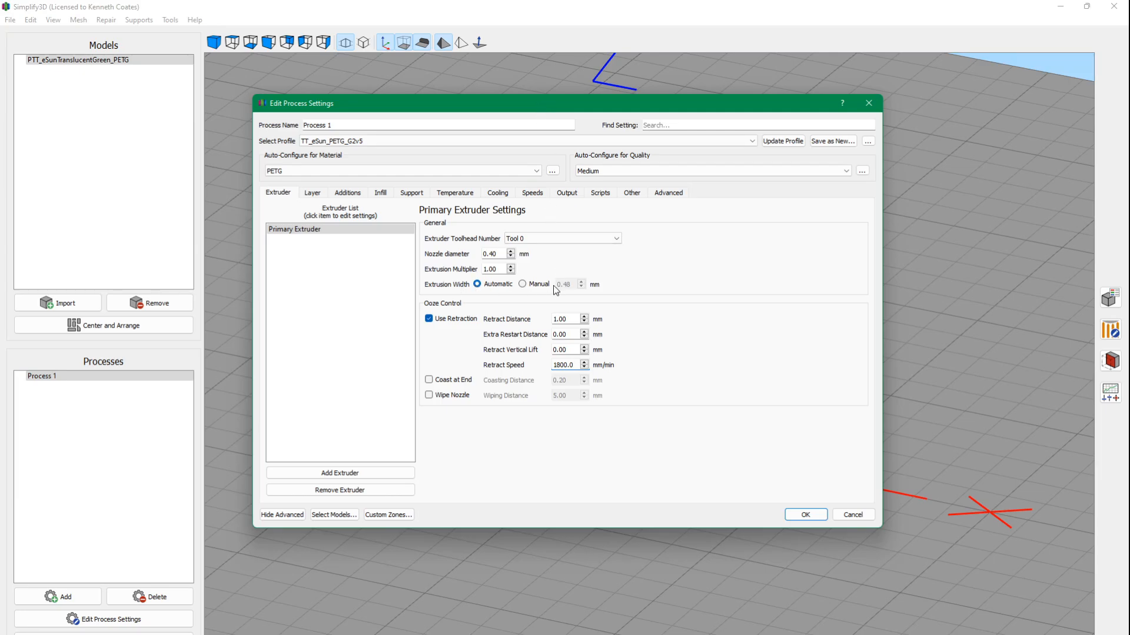
pyautogui.moveTo(568, 285)
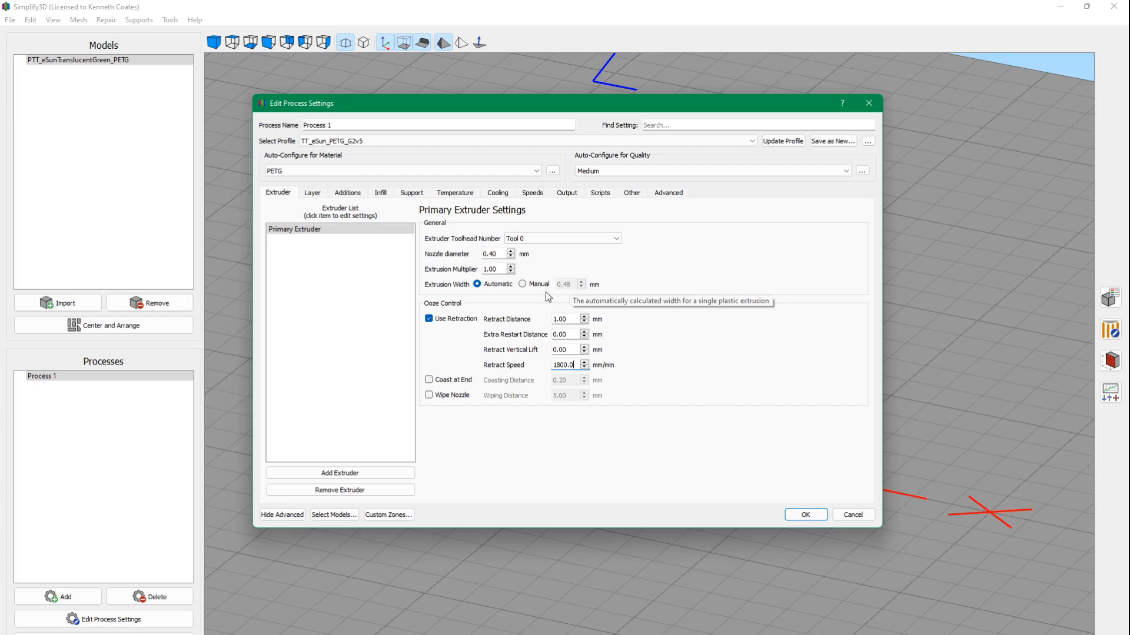
pyautogui.moveTo(525, 287)
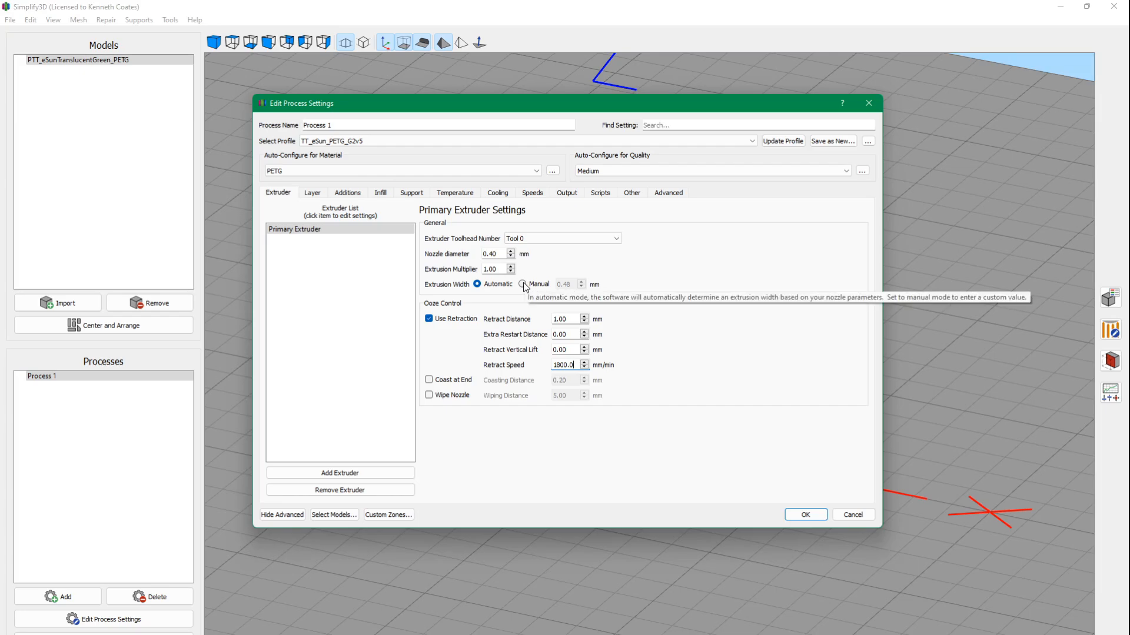
pyautogui.click(523, 285)
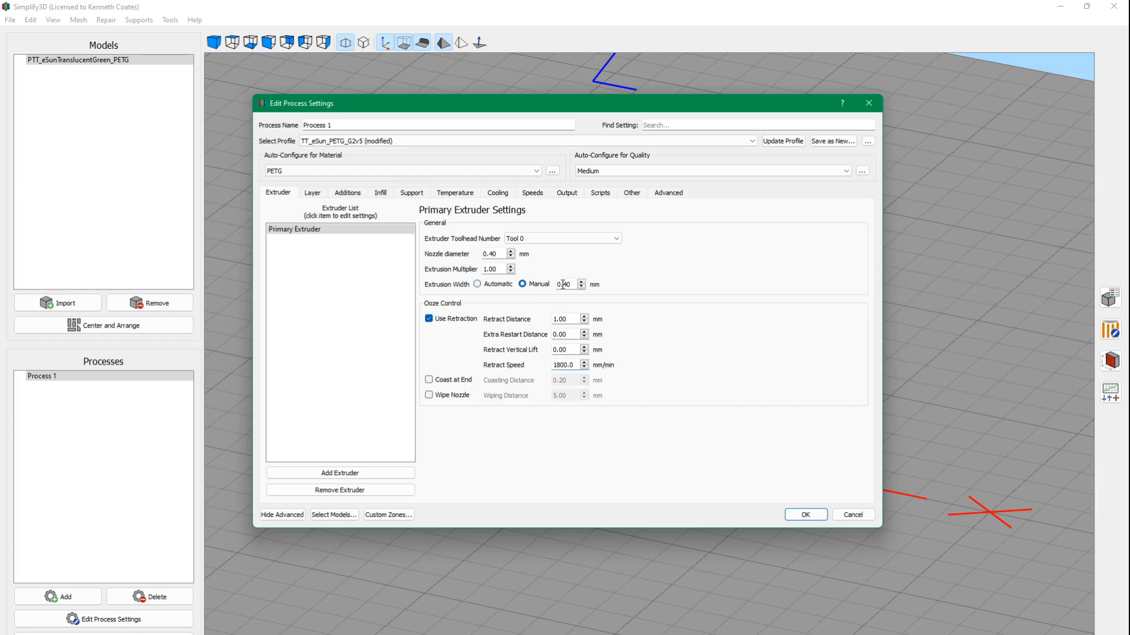
pyautogui.click(477, 285)
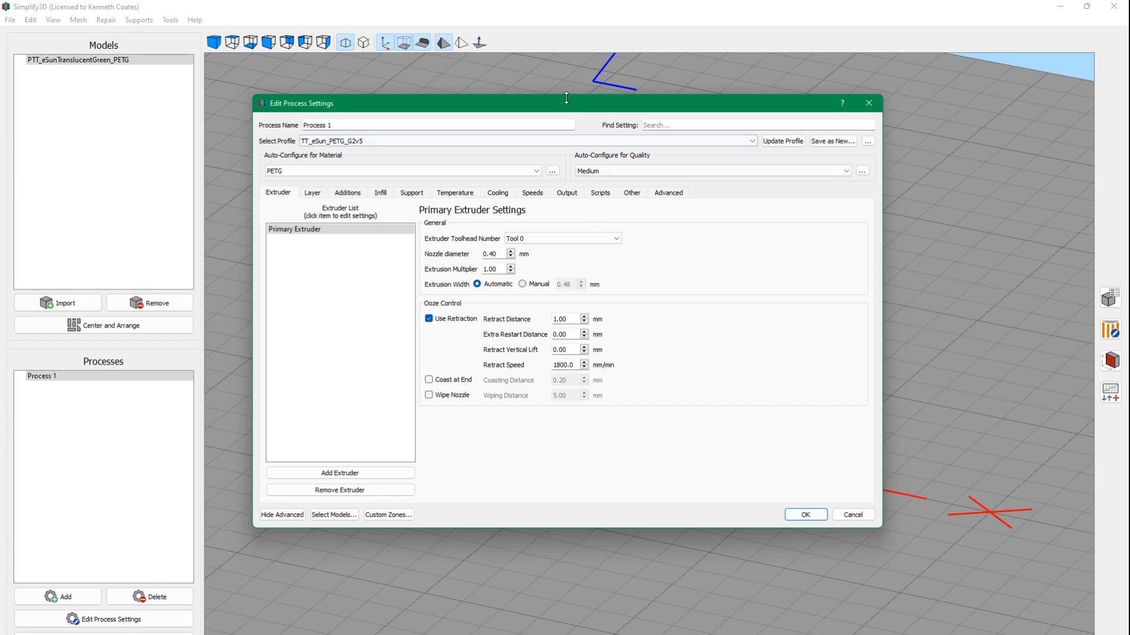
# Uncover the test model to examine its bridges and cones, and bring the process settings back over it.
pyautogui.moveTo(570, 105); pyautogui.dragTo(599, 457)
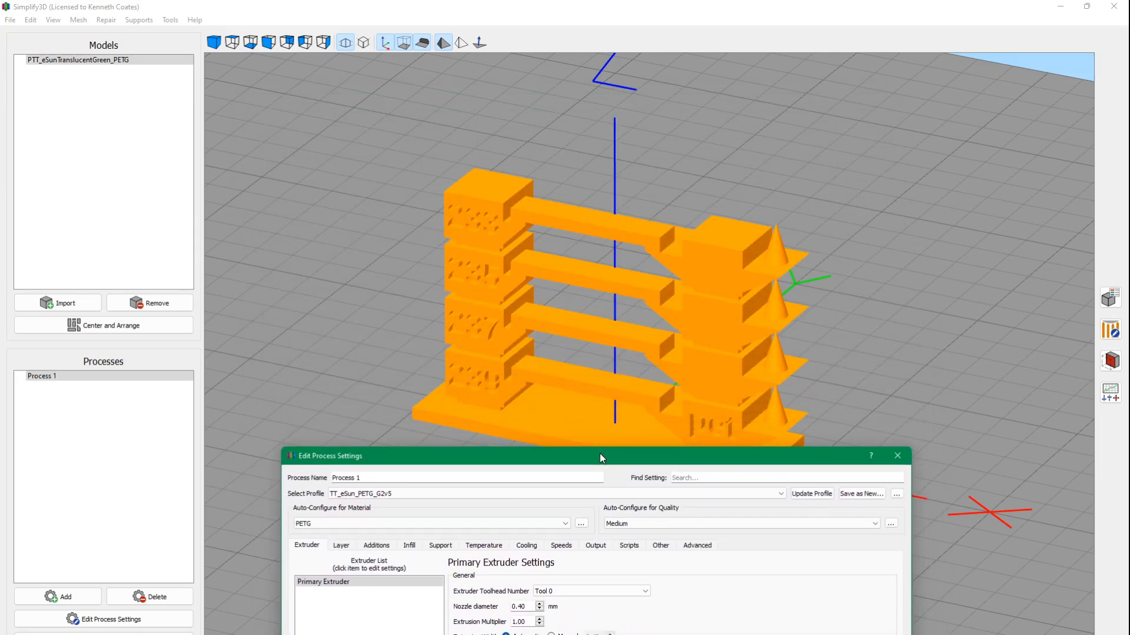
pyautogui.moveTo(553, 456); pyautogui.dragTo(522, 413)
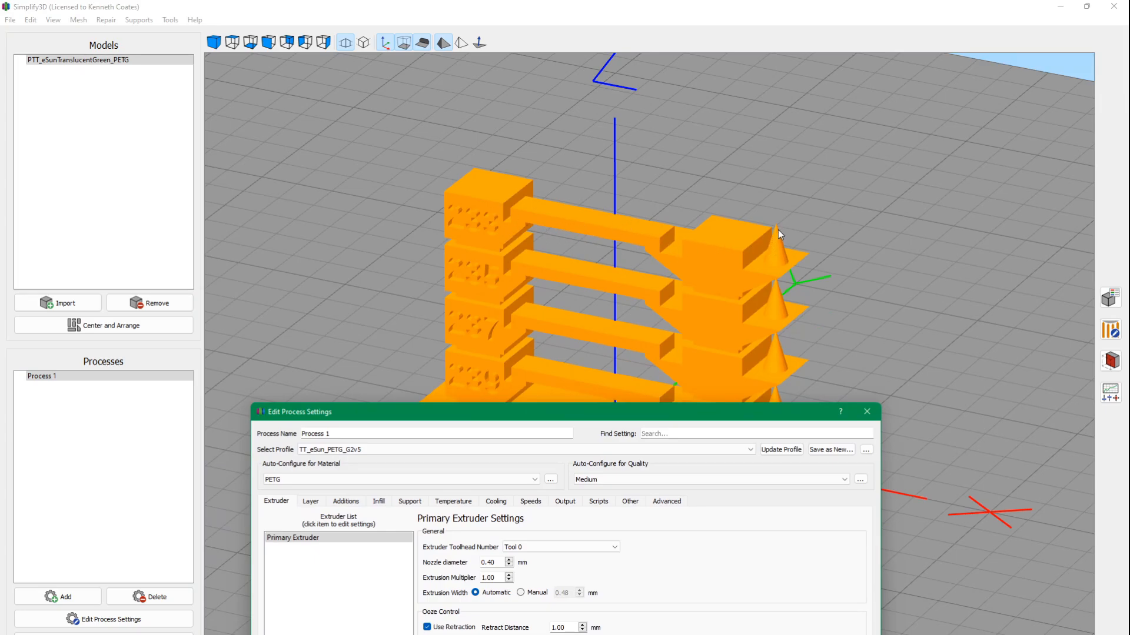
pyautogui.moveTo(667, 413); pyautogui.dragTo(612, 135)
# Show the layer settings of the TT_eSun_PETG_G2v5 and TT_eSun_PETG_G2 profiles side by side for comparison.
pyautogui.click(312, 226)
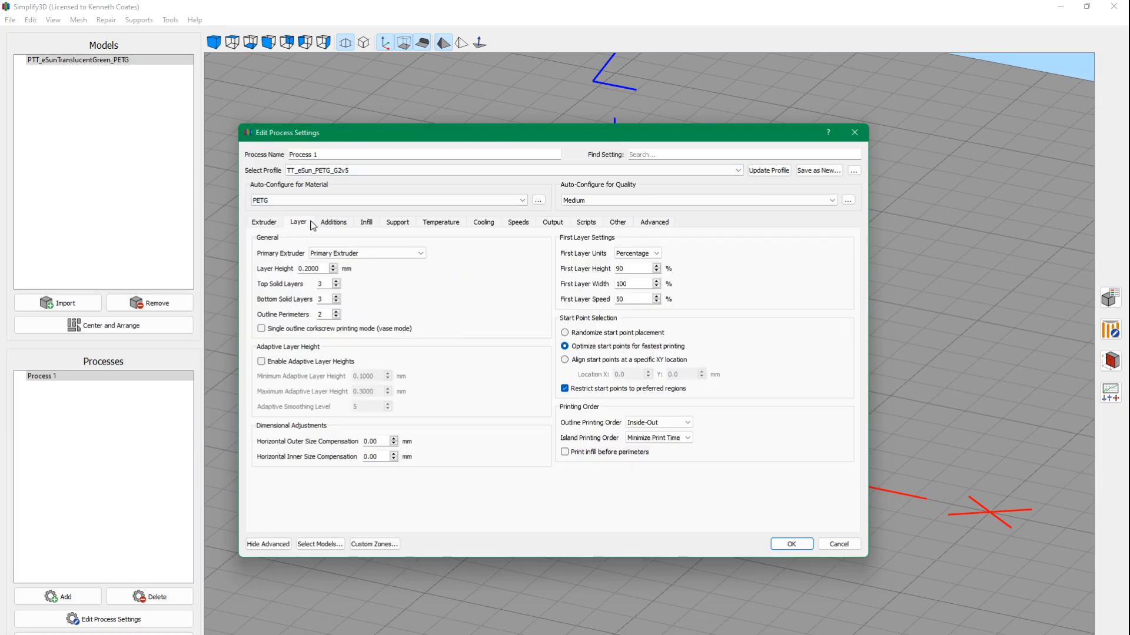
pyautogui.moveTo(558, 137); pyautogui.dragTo(788, 114)
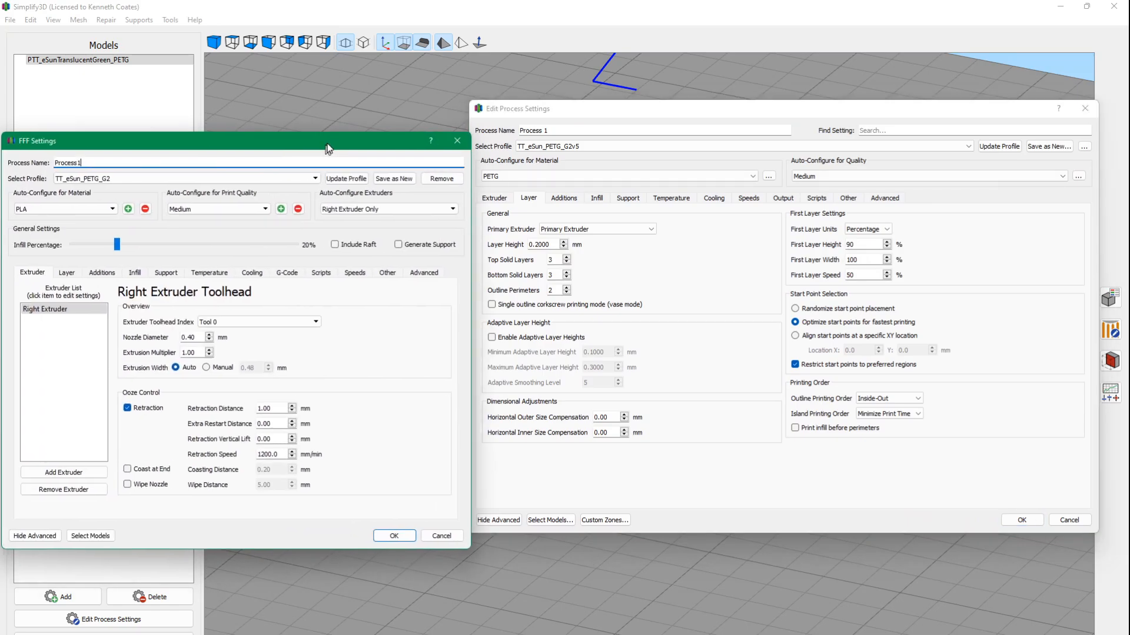
pyautogui.moveTo(827, 109); pyautogui.dragTo(867, 109)
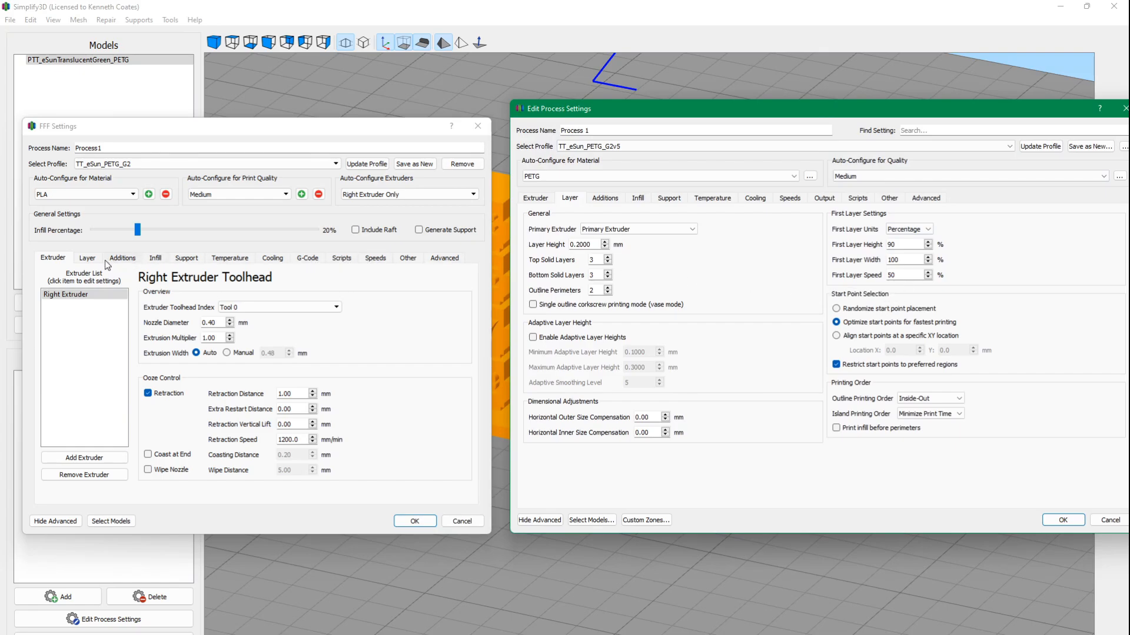
pyautogui.click(86, 259)
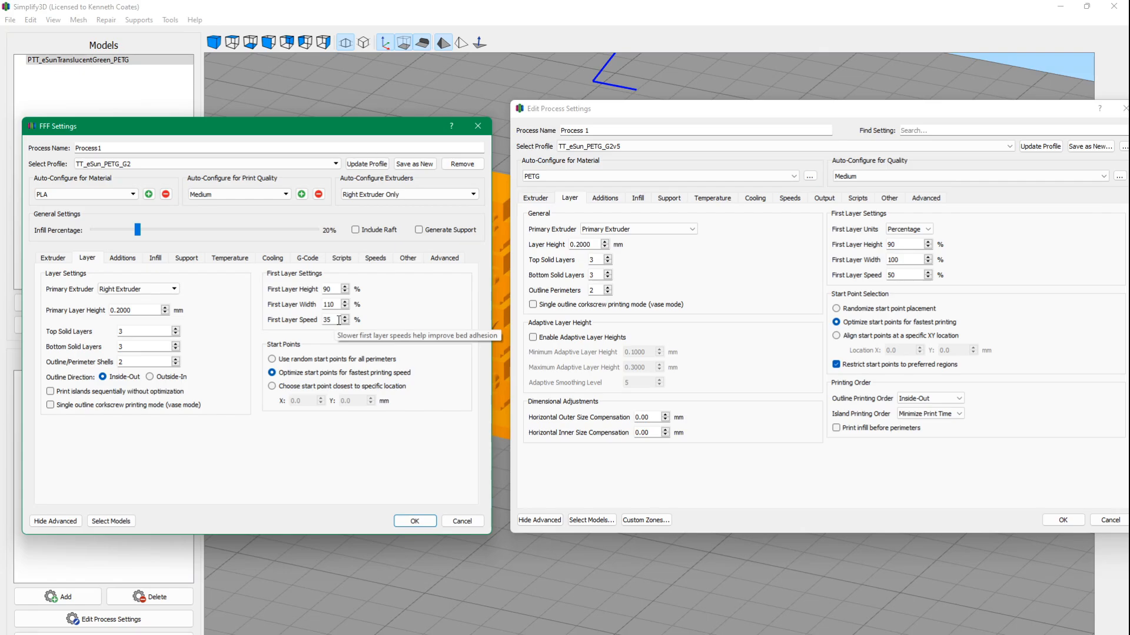
# Set the first layer speed to 35% in TT_eSun_PETG_G2v5 and save the change to the profile.
pyautogui.doubleClick(900, 275)
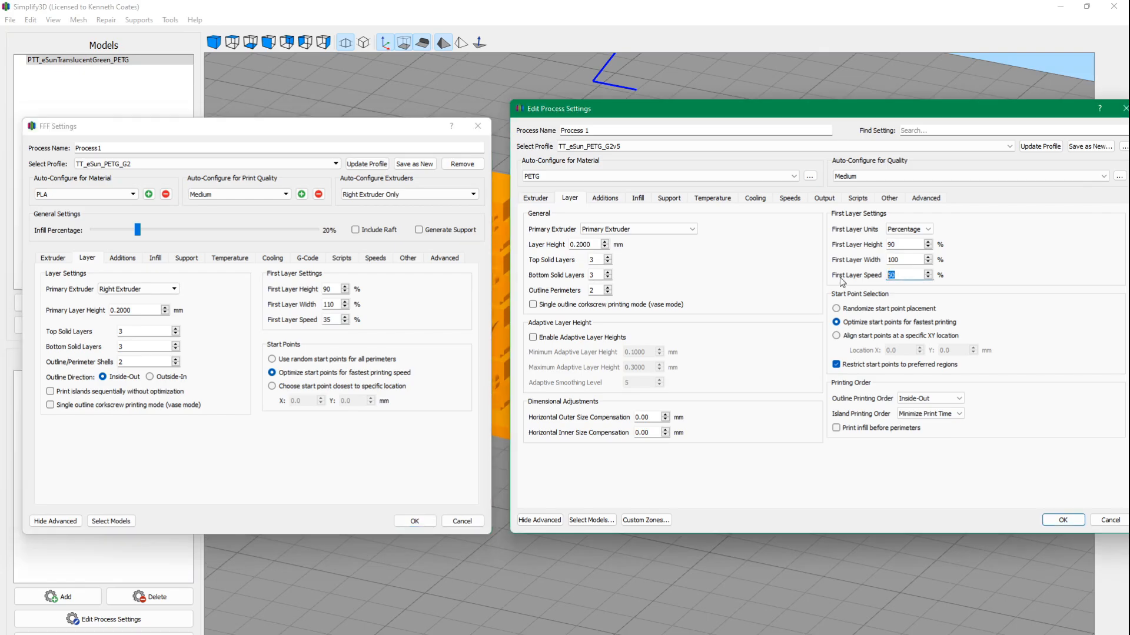
pyautogui.write('35')
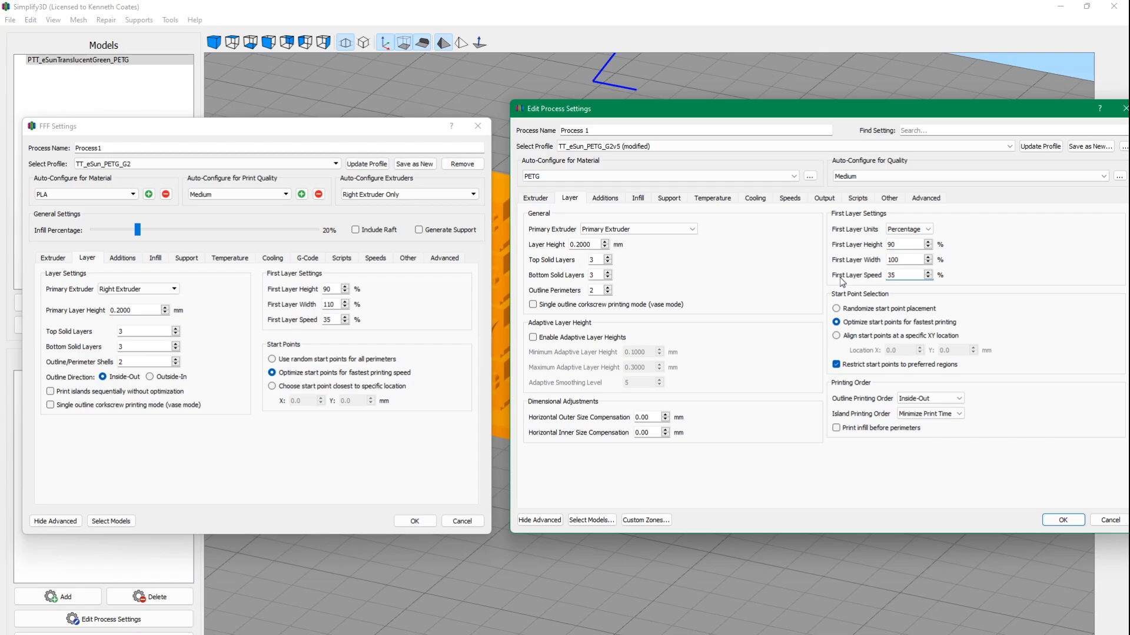
pyautogui.click(1041, 148)
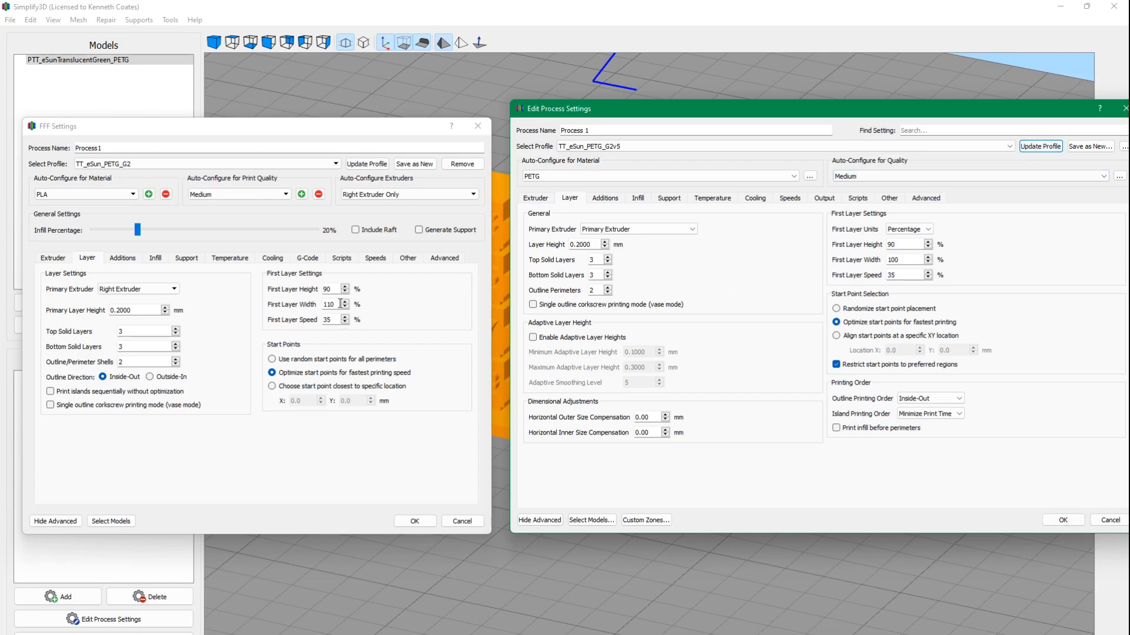
# Set the first layer width to 110% in TT_eSun_PETG_G2v5 and save the change to the profile.
pyautogui.doubleClick(892, 259)
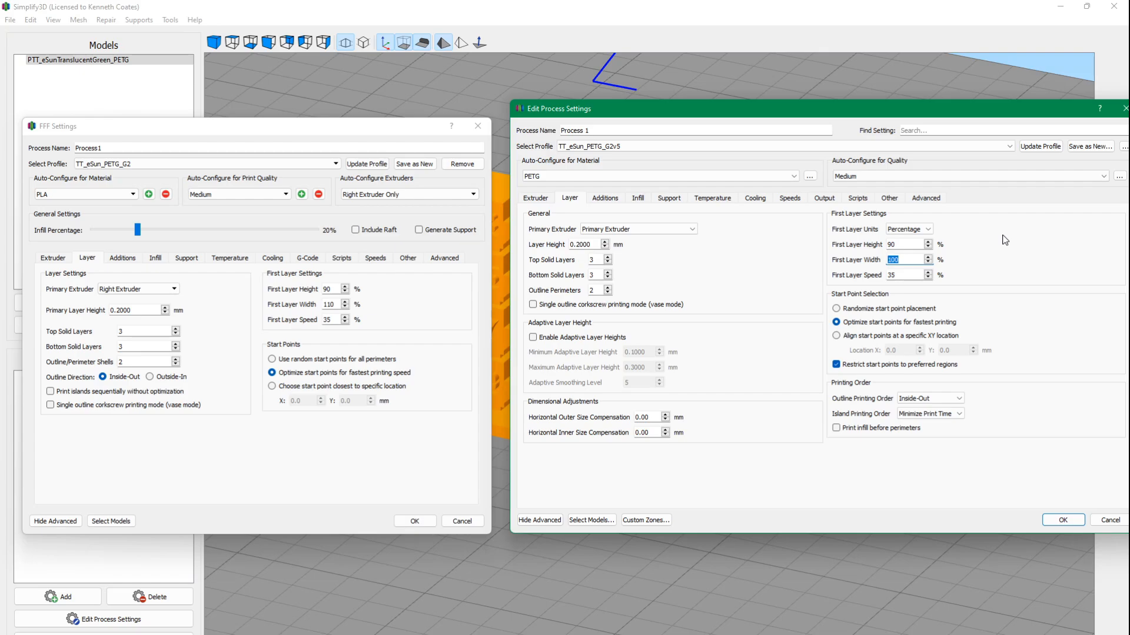
pyautogui.write('110')
pyautogui.click(1040, 146)
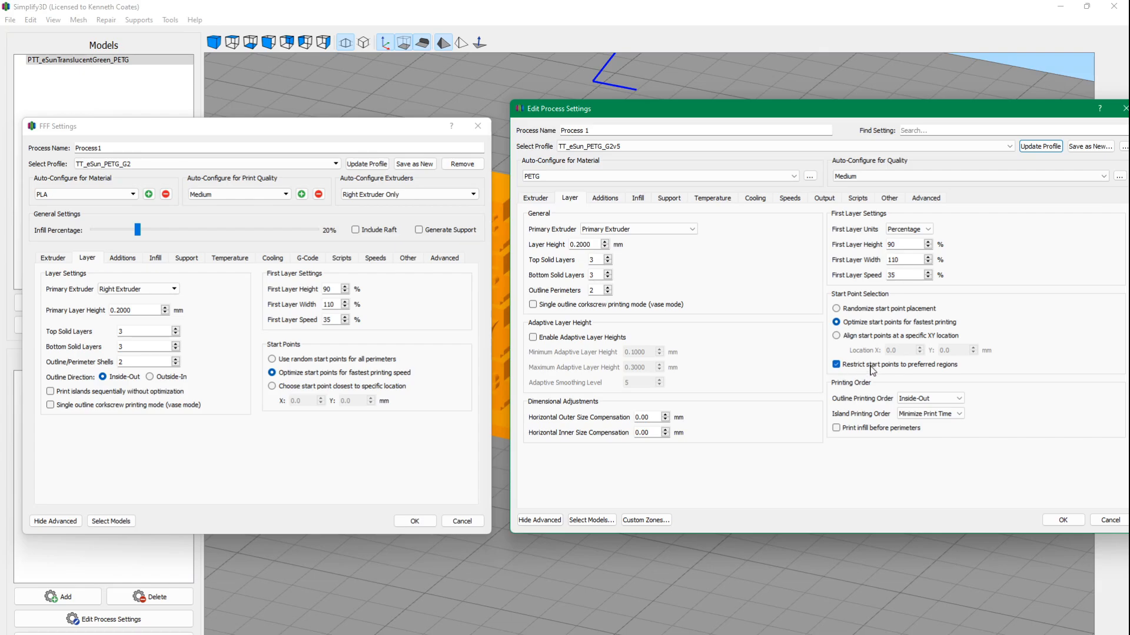
# Try aligning start points at a specific XY location and return to optimizing them for fastest printing.
pyautogui.moveTo(875, 370)
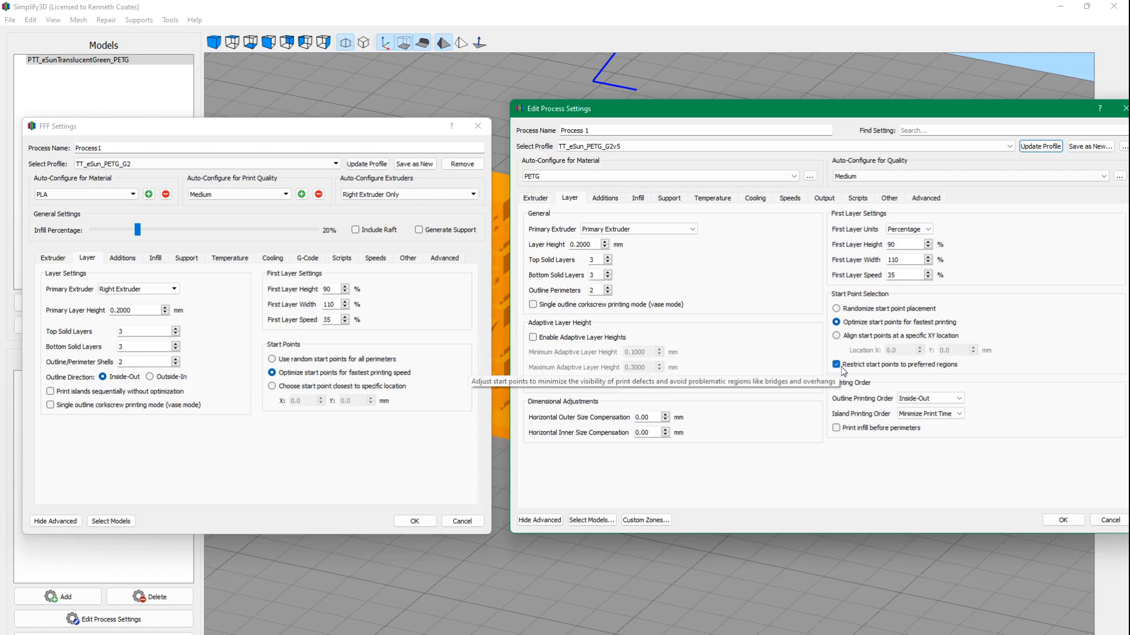
pyautogui.click(836, 336)
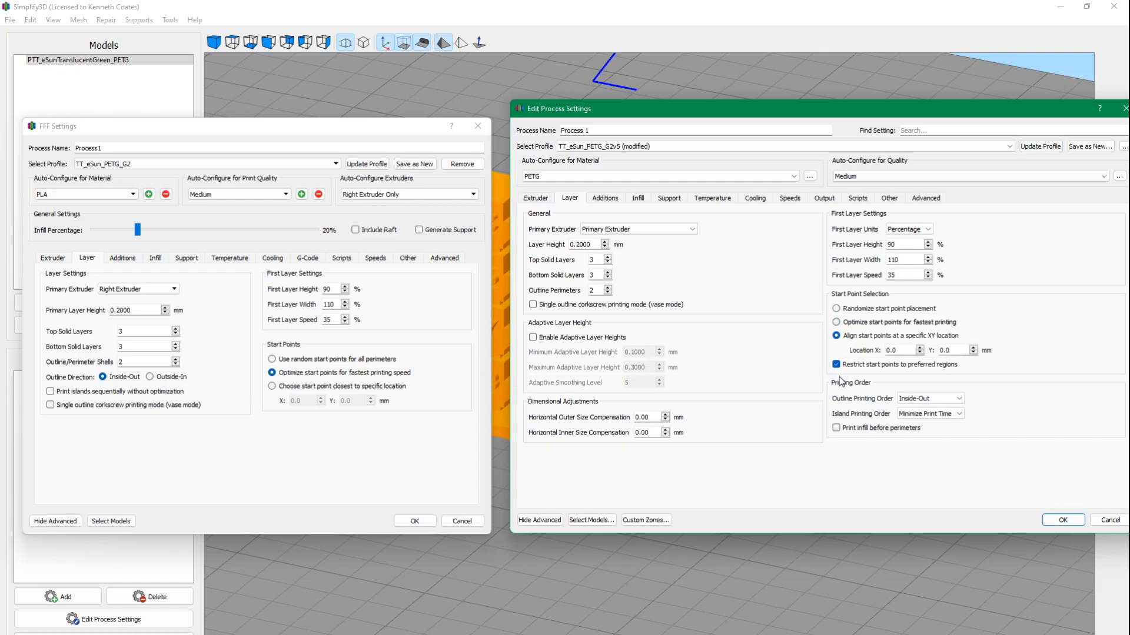
pyautogui.click(842, 323)
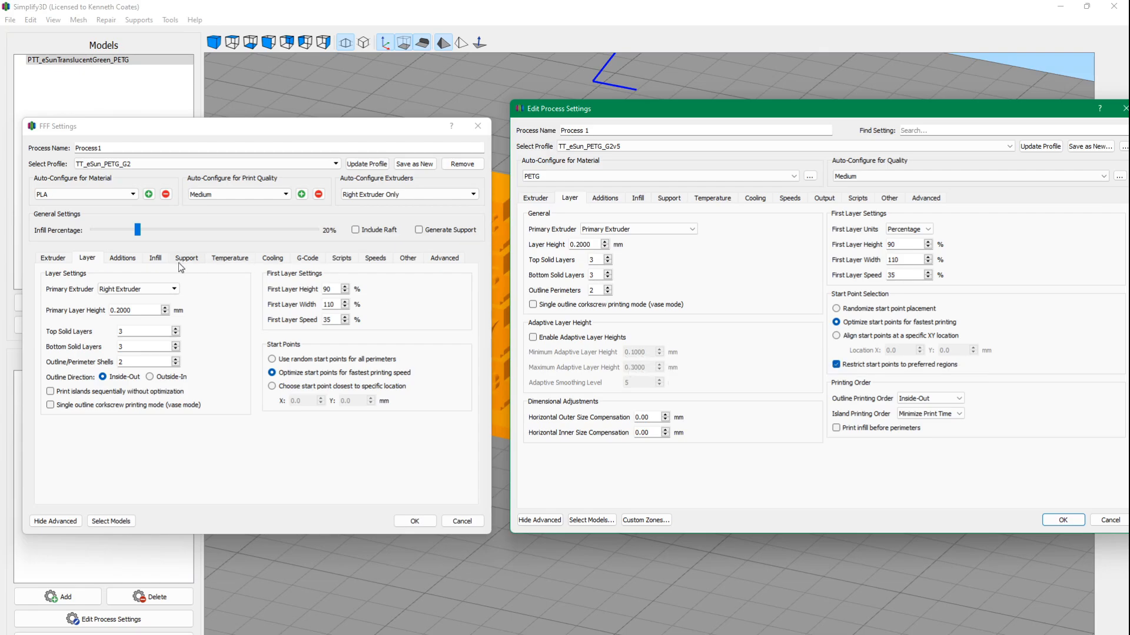
# Show the additions settings of TT_eSun_PETG_G2v5 and shrink its dialog to fit beside the older profile's settings window.
pyautogui.click(606, 199)
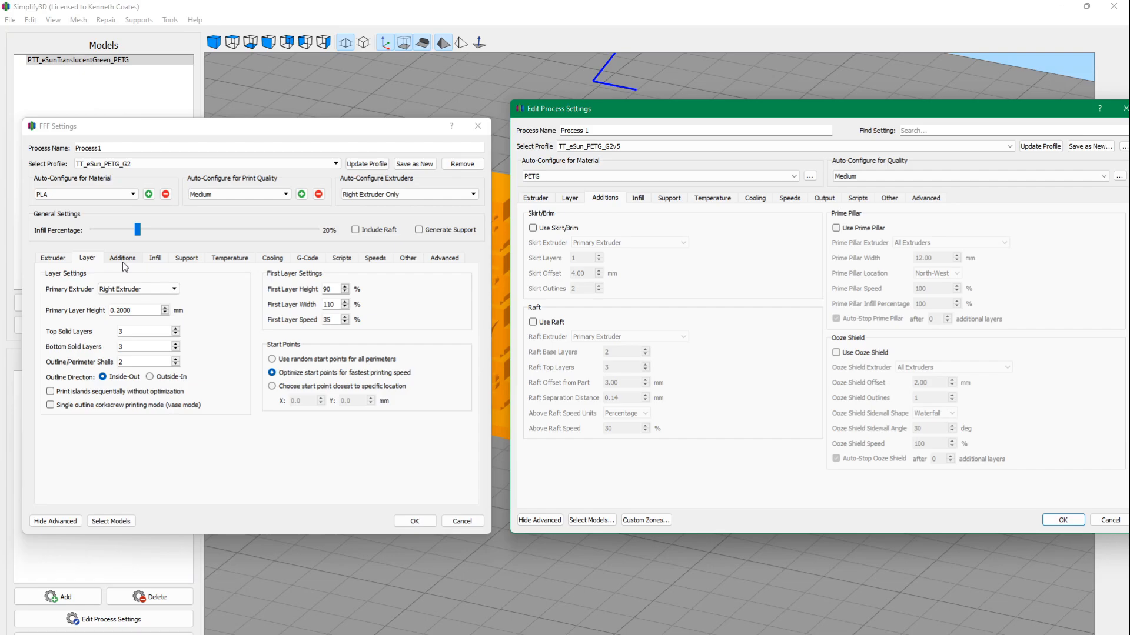
pyautogui.moveTo(353, 126); pyautogui.dragTo(353, 478)
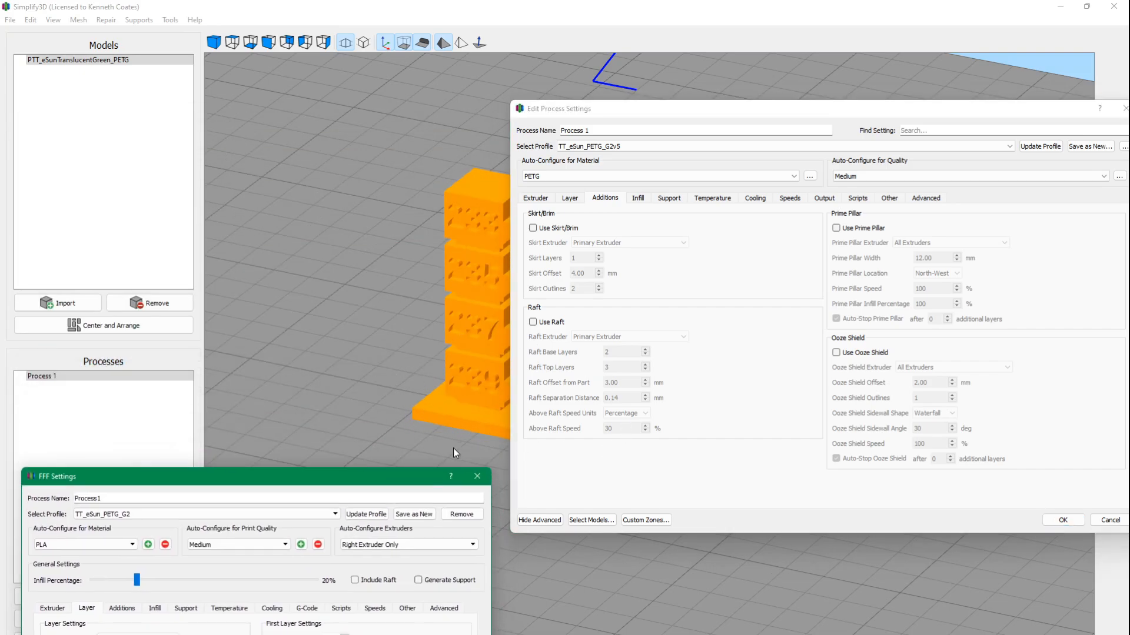
pyautogui.moveTo(409, 481); pyautogui.dragTo(432, 147)
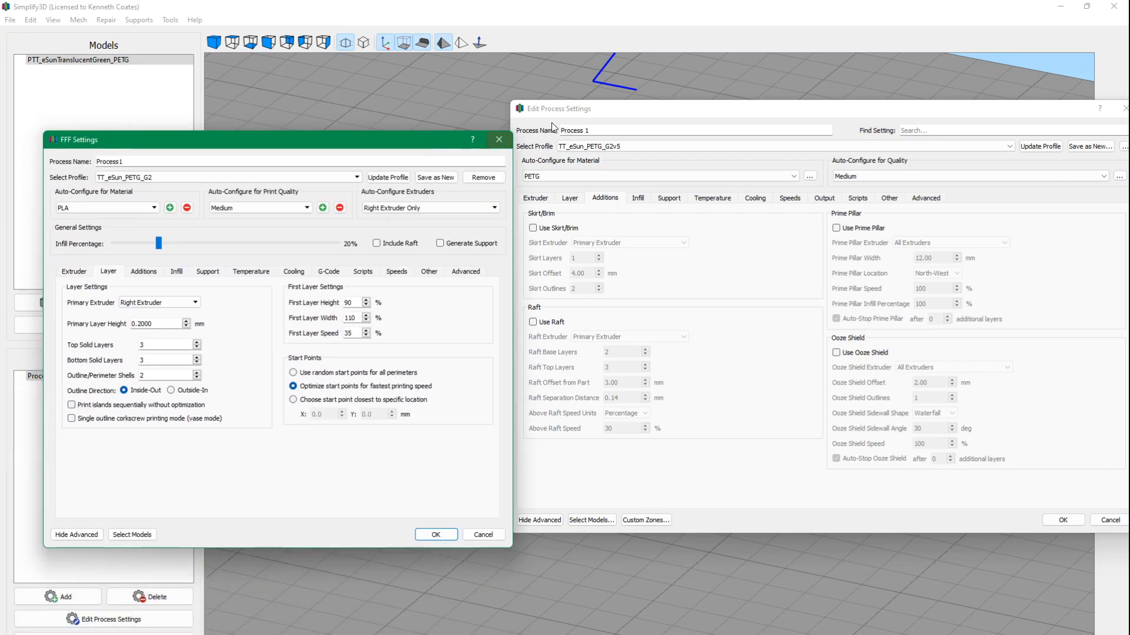
pyautogui.moveTo(623, 111); pyautogui.dragTo(636, 125)
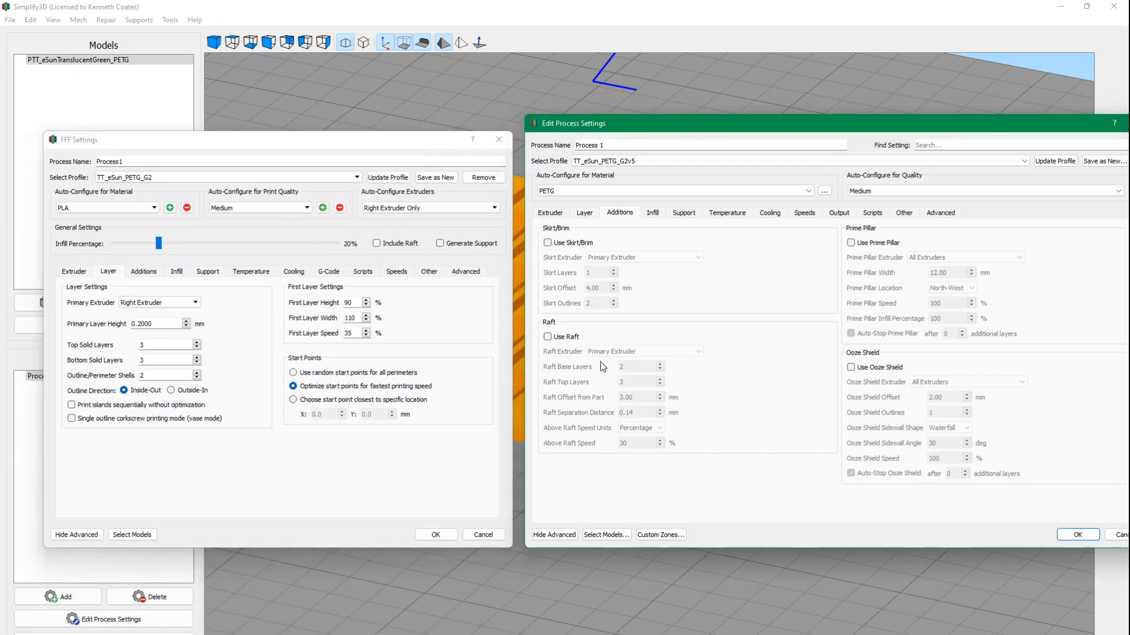
pyautogui.moveTo(680, 126); pyautogui.dragTo(721, 123)
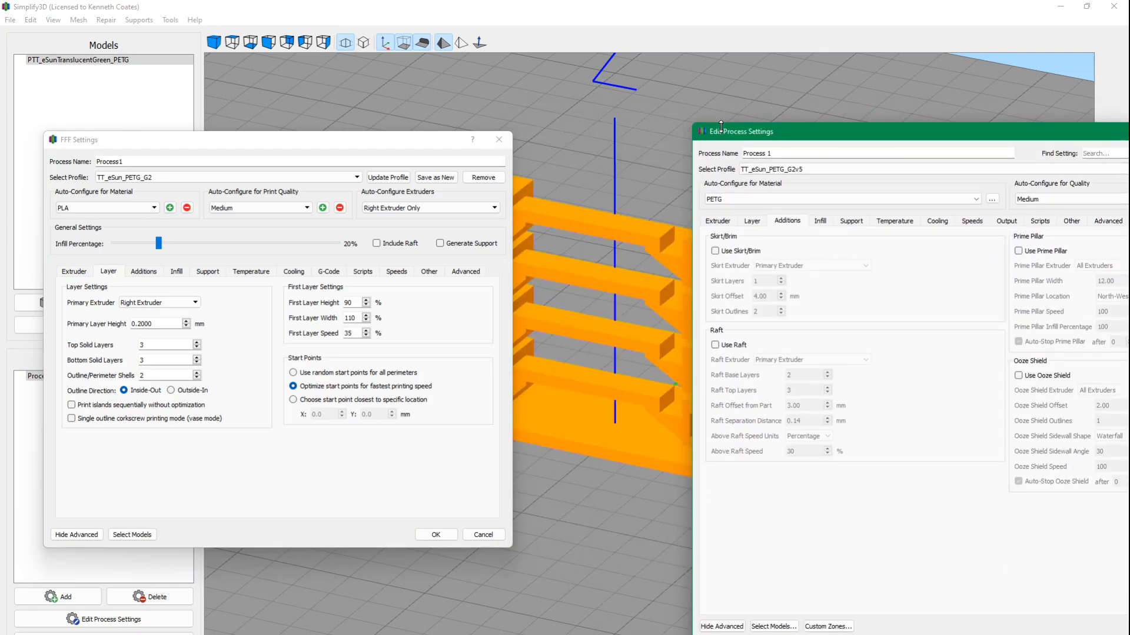
pyautogui.moveTo(812, 133); pyautogui.dragTo(682, 106)
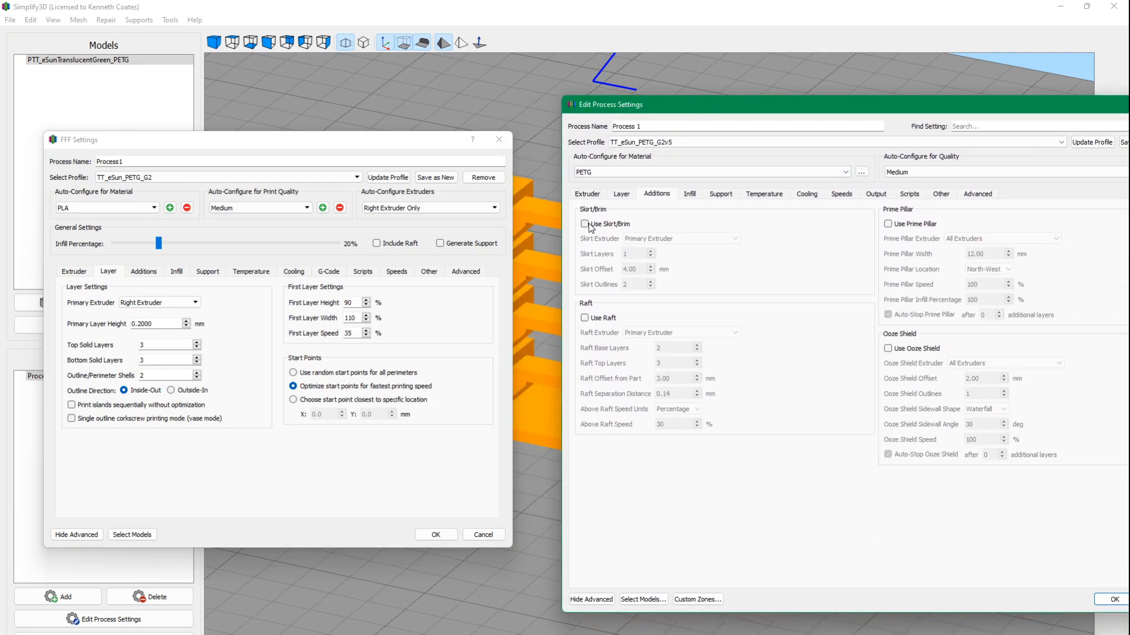
pyautogui.moveTo(756, 109); pyautogui.dragTo(717, 115)
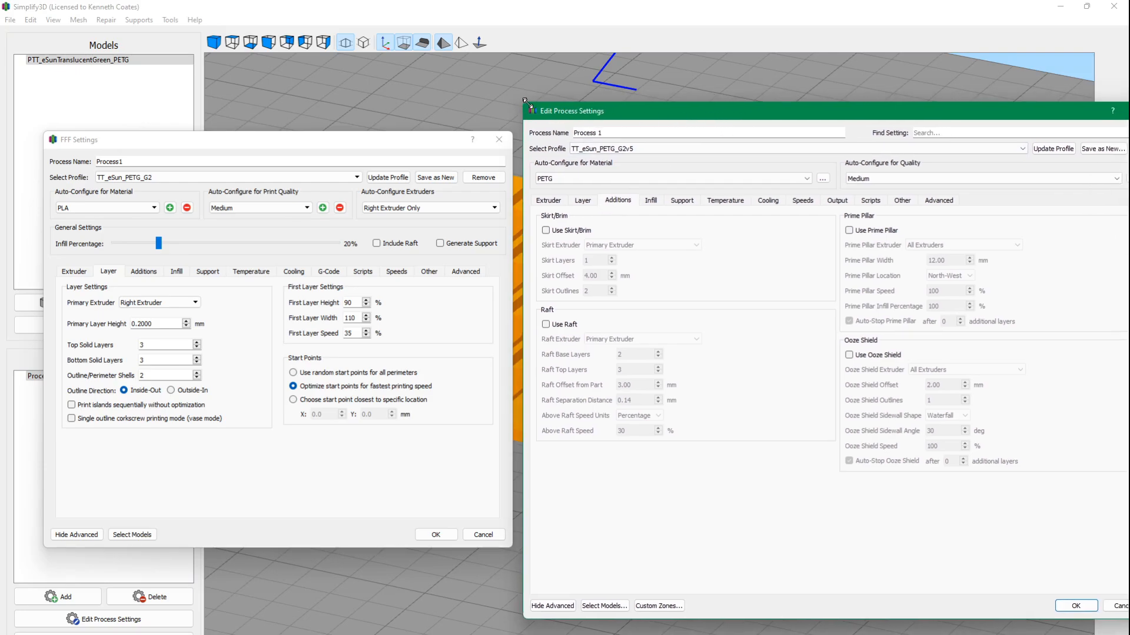
pyautogui.moveTo(525, 101); pyautogui.dragTo(609, 179)
pyautogui.moveTo(742, 185); pyautogui.dragTo(668, 131)
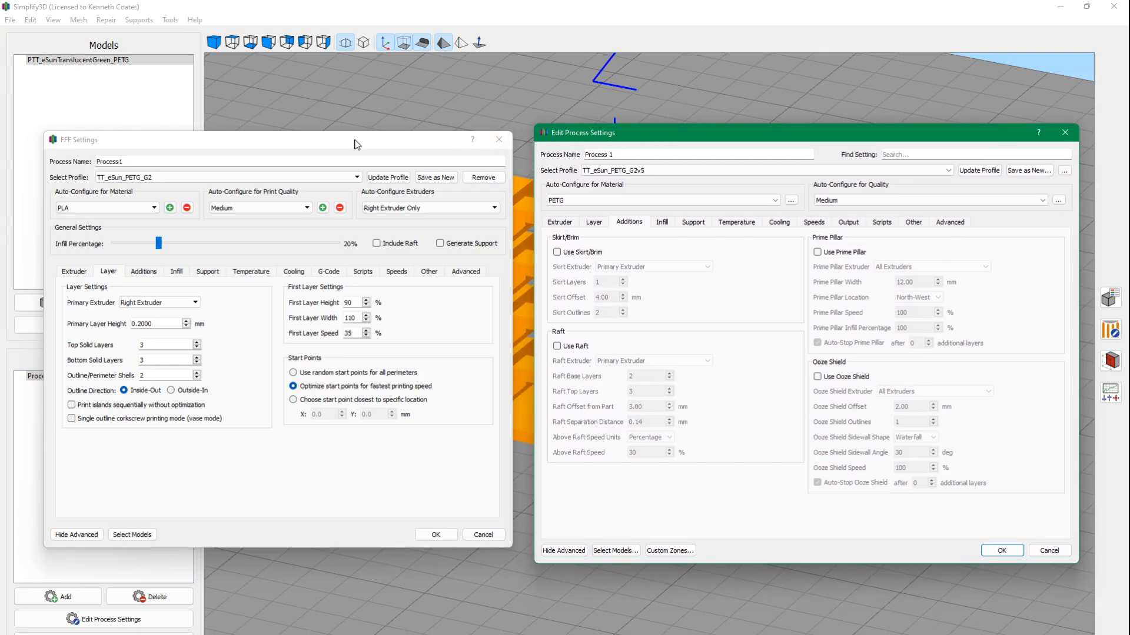
# Compare the additions and infill settings of TT_eSun_PETG_G2 with those of TT_eSun_PETG_G2v5.
pyautogui.click(143, 272)
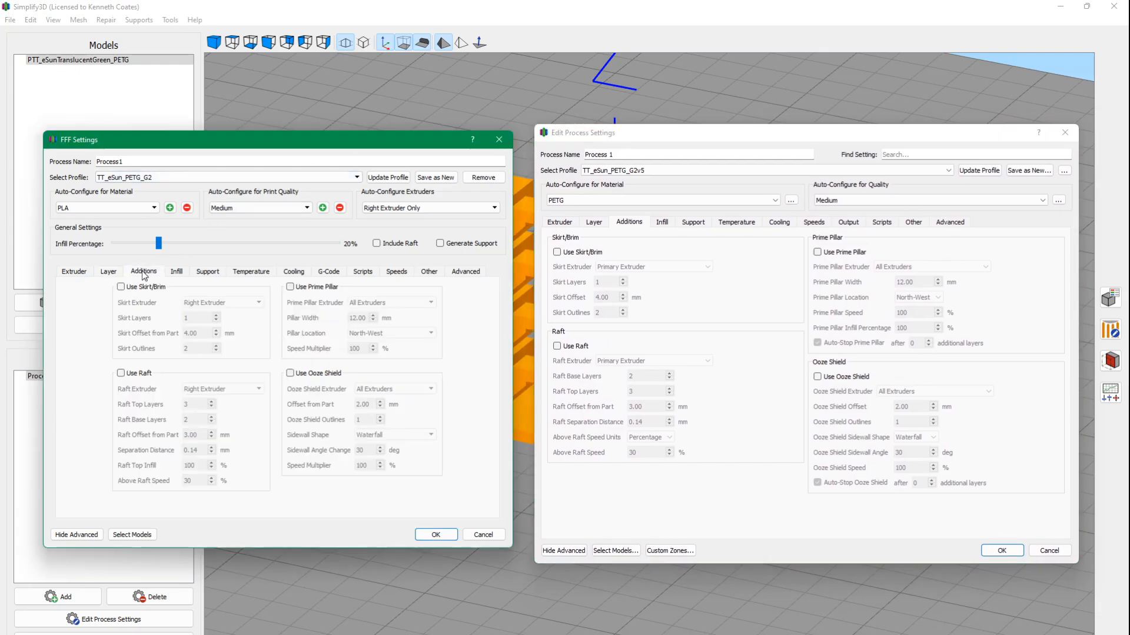
pyautogui.click(178, 272)
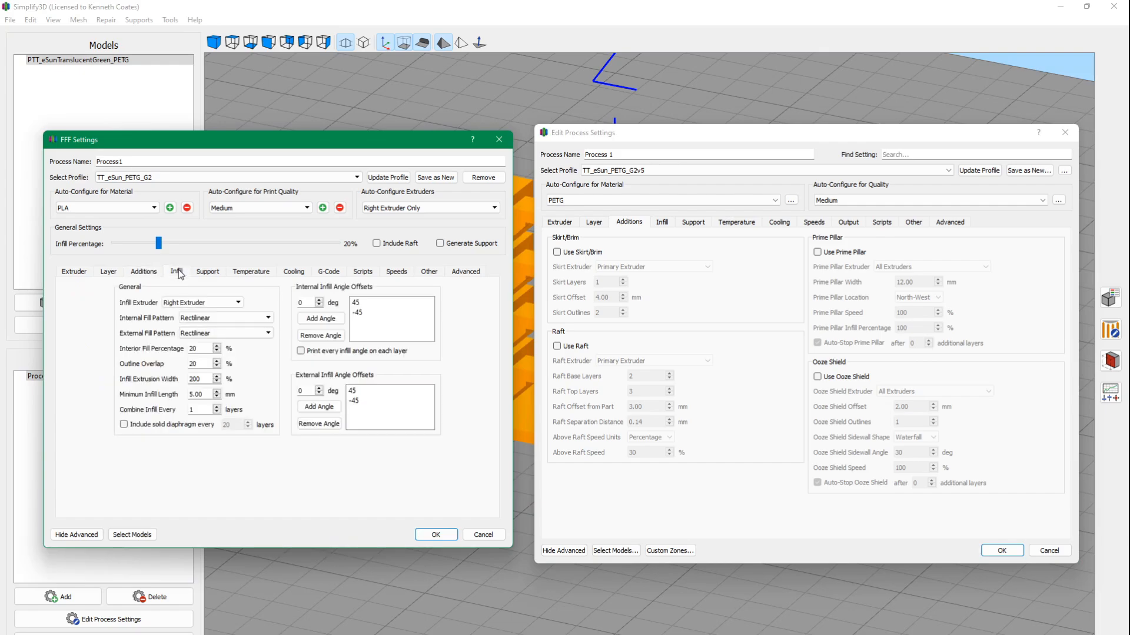
pyautogui.click(662, 222)
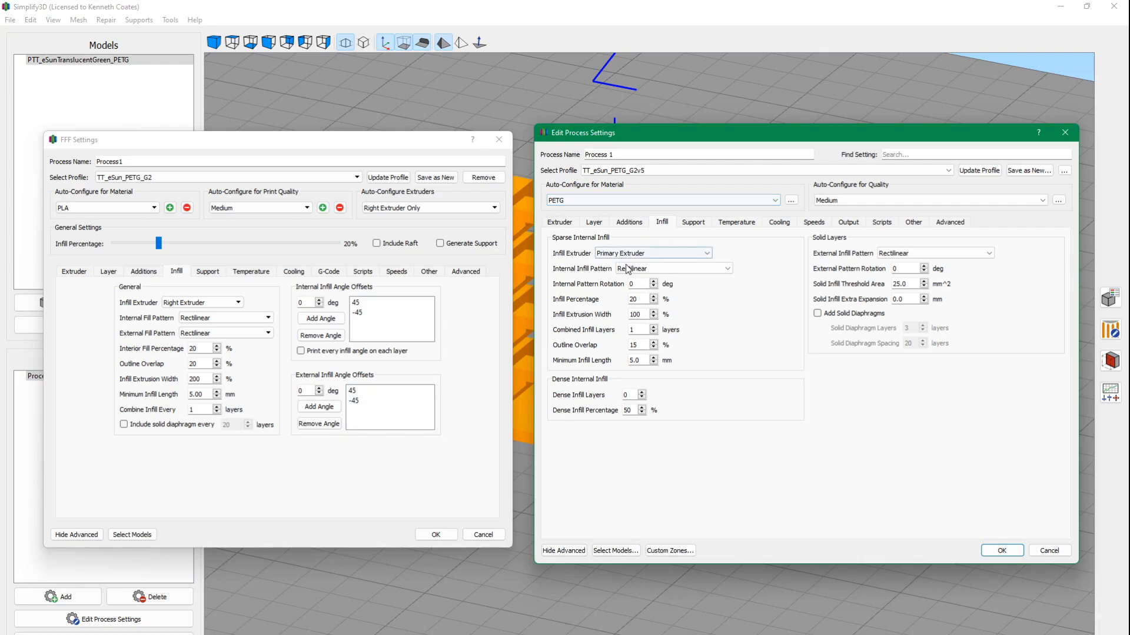
pyautogui.doubleClick(638, 284)
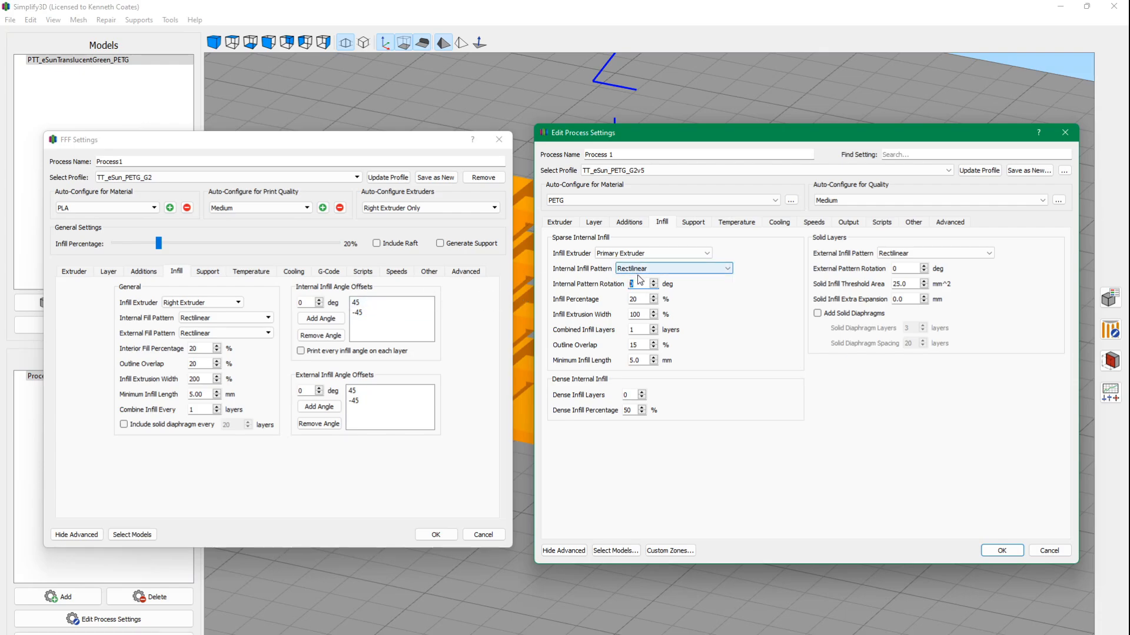
# Examine the internal infill patterns offered for TT_eSun_PETG_G2v5 and keep Rectilinear.
pyautogui.click(729, 268)
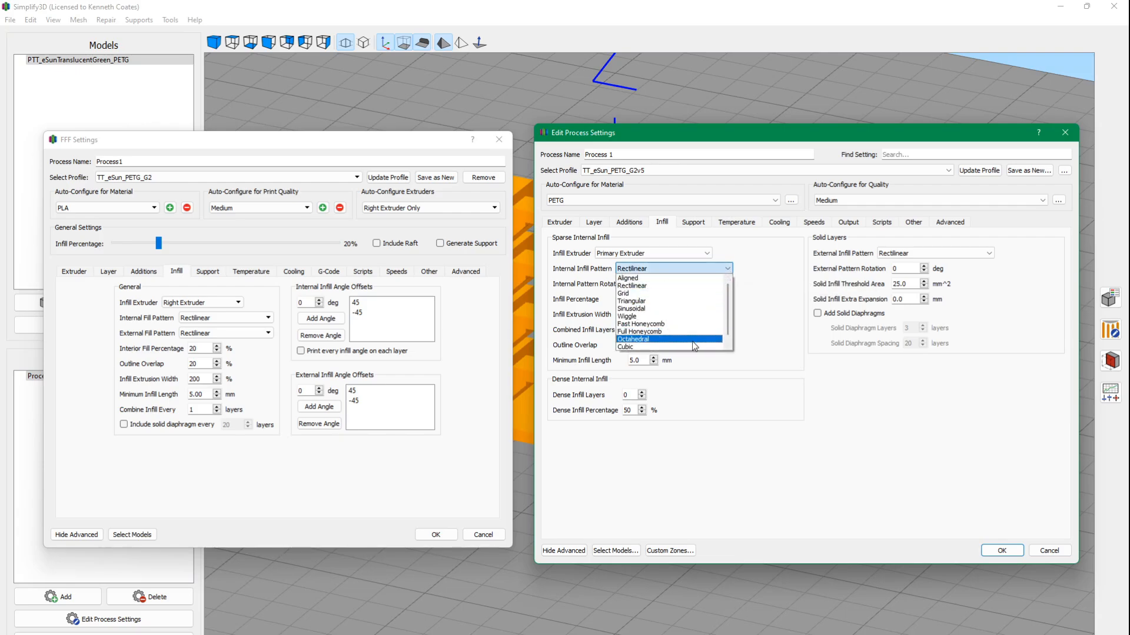
pyautogui.moveTo(729, 328); pyautogui.dragTo(731, 354)
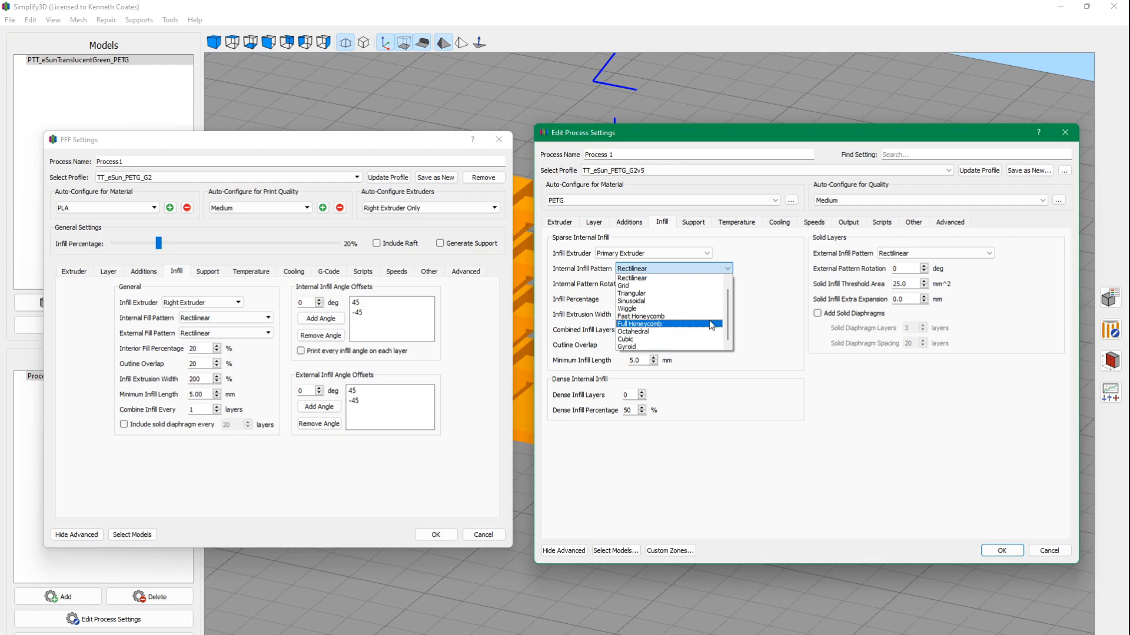
pyautogui.click(727, 269)
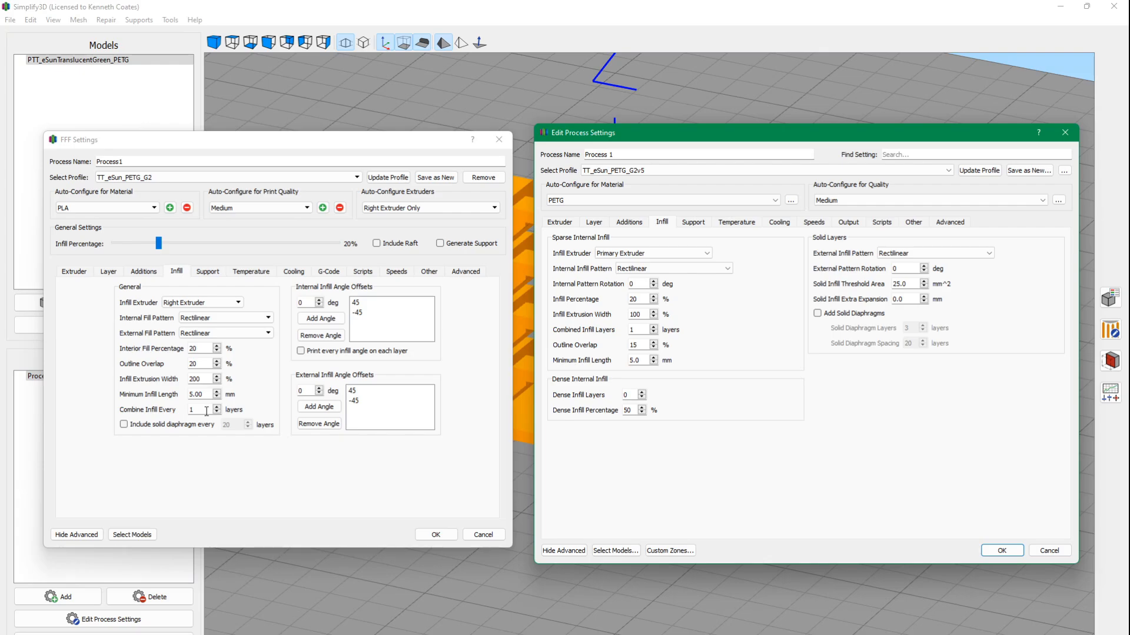
# Read the explanation of the combined infill layers setting in TT_eSun_PETG_G2 and reposition both settings dialogs.
pyautogui.moveTo(268, 146); pyautogui.dragTo(256, 135)
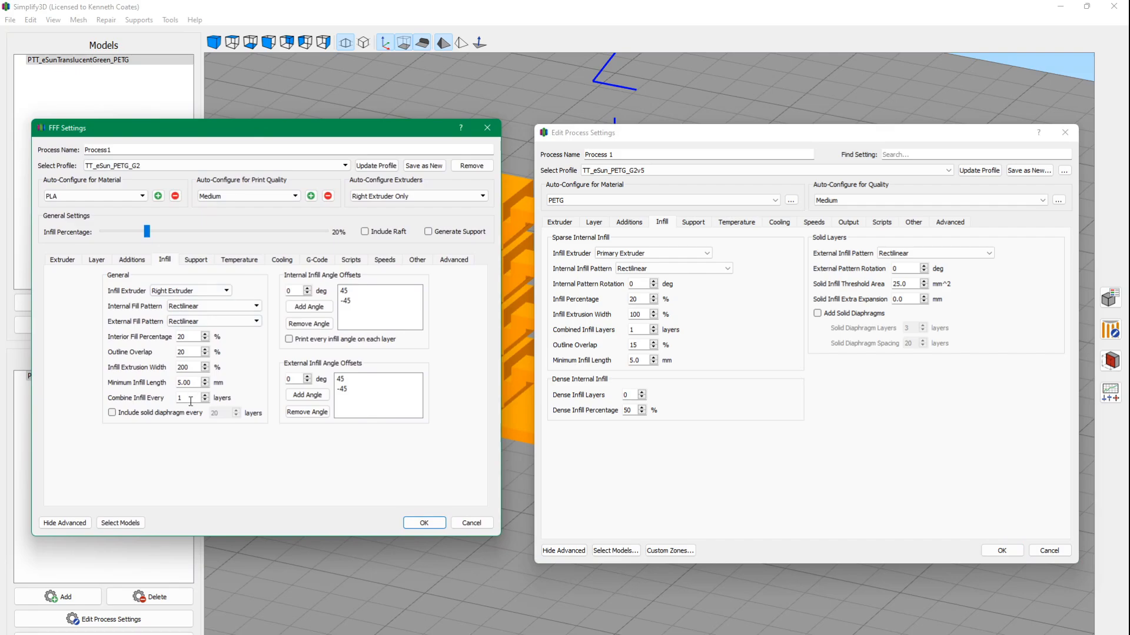
pyautogui.moveTo(191, 401)
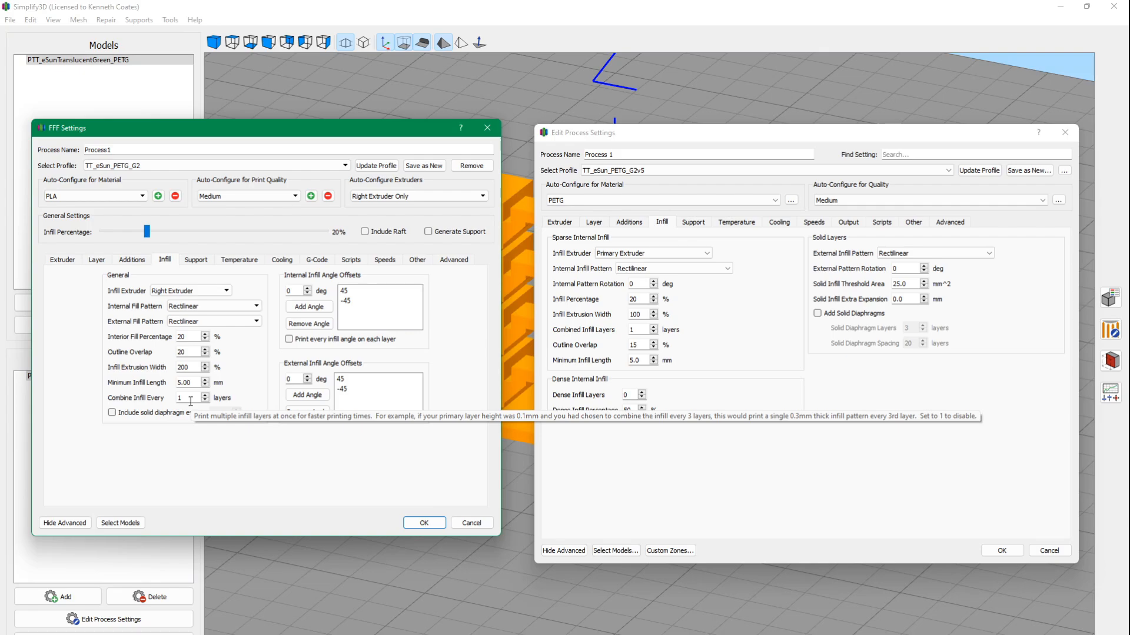
pyautogui.moveTo(385, 131); pyautogui.dragTo(361, 133)
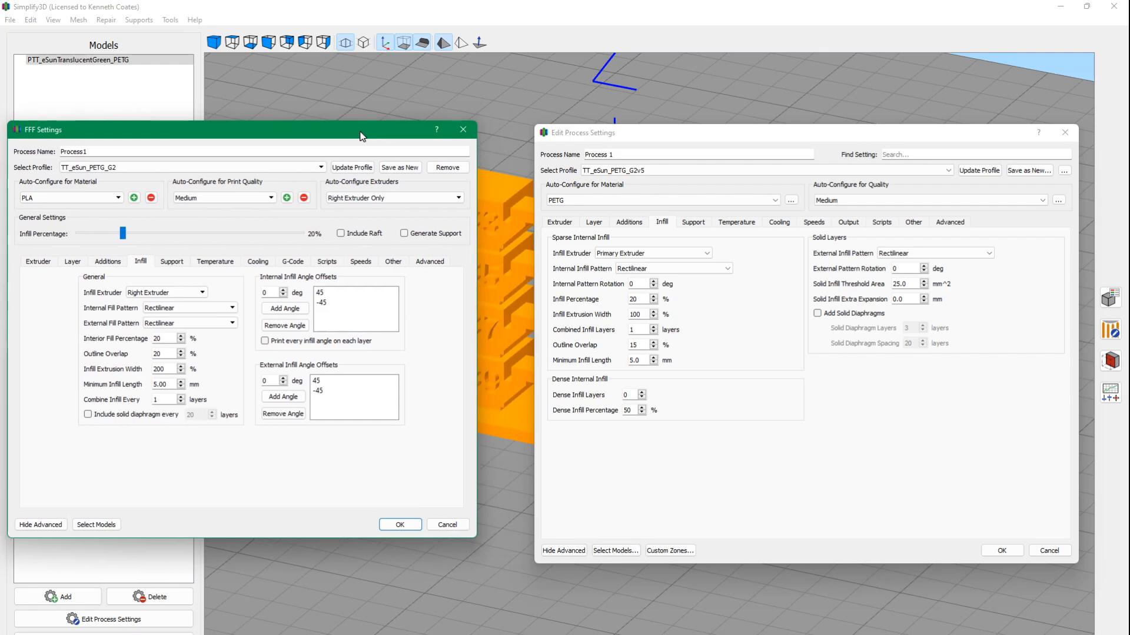
pyautogui.moveTo(630, 130)
pyautogui.mouseDown()
pyautogui.moveTo(642, 136)
pyautogui.moveTo(621, 138)
pyautogui.mouseUp()
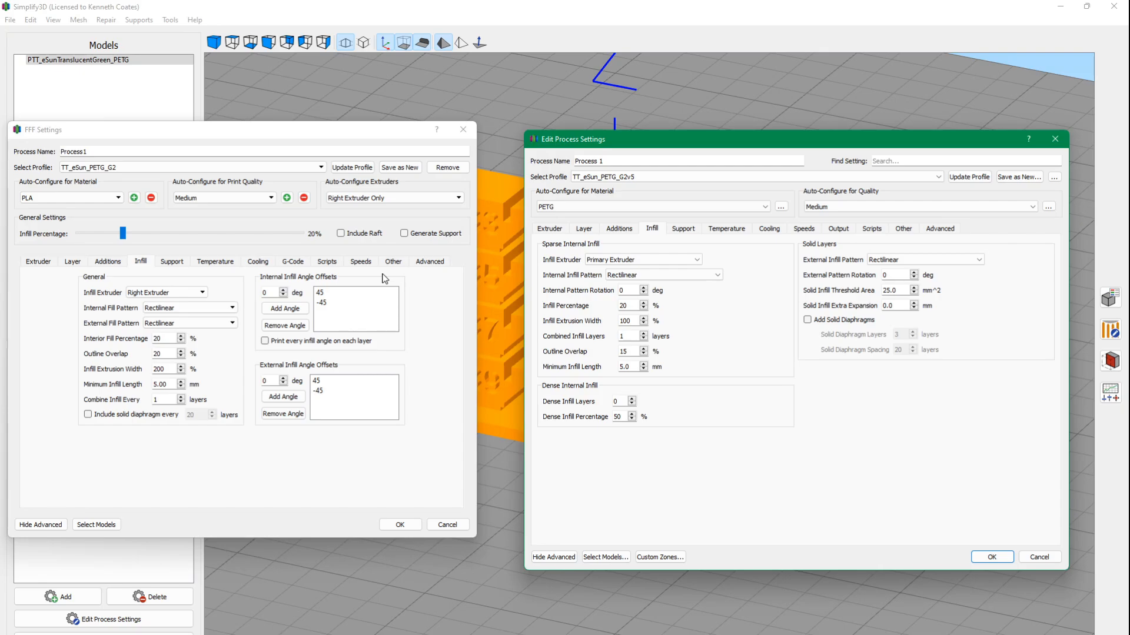
# Compare the support settings of both profiles, check the bridges on the model behind the dialogs, and place the dialogs side by side again.
pyautogui.click(169, 262)
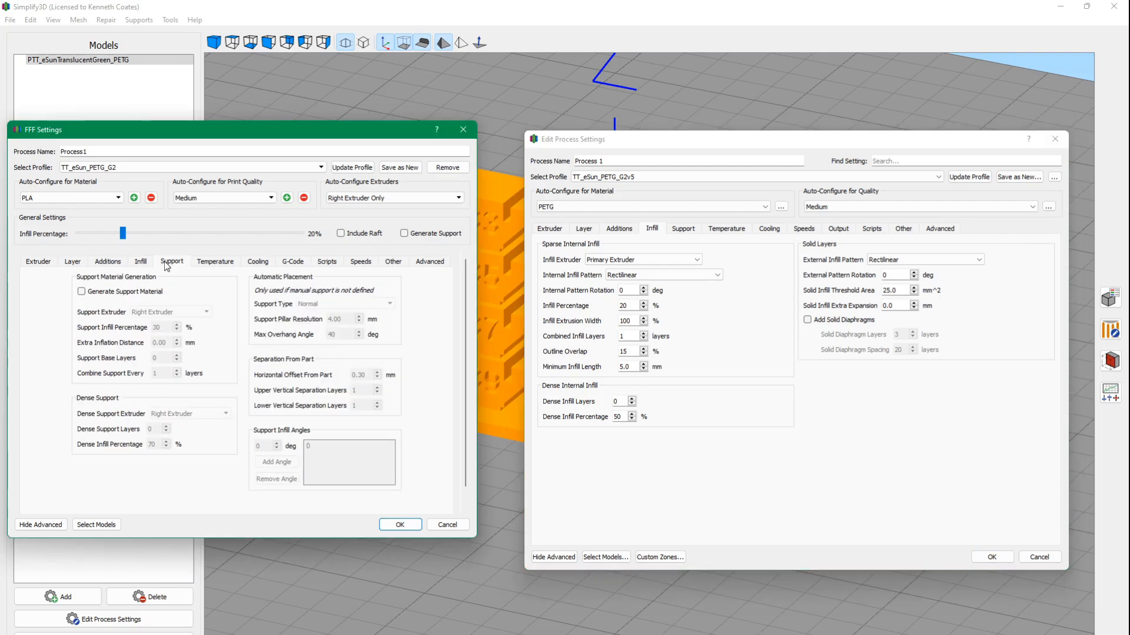
pyautogui.click(683, 230)
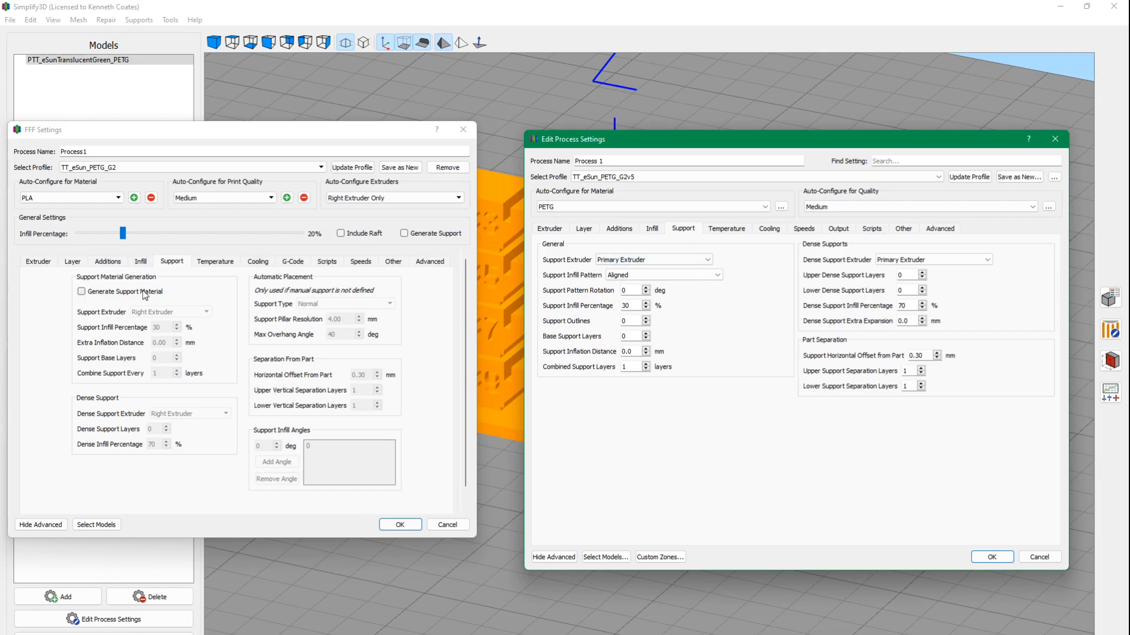
pyautogui.moveTo(344, 135); pyautogui.dragTo(274, 145)
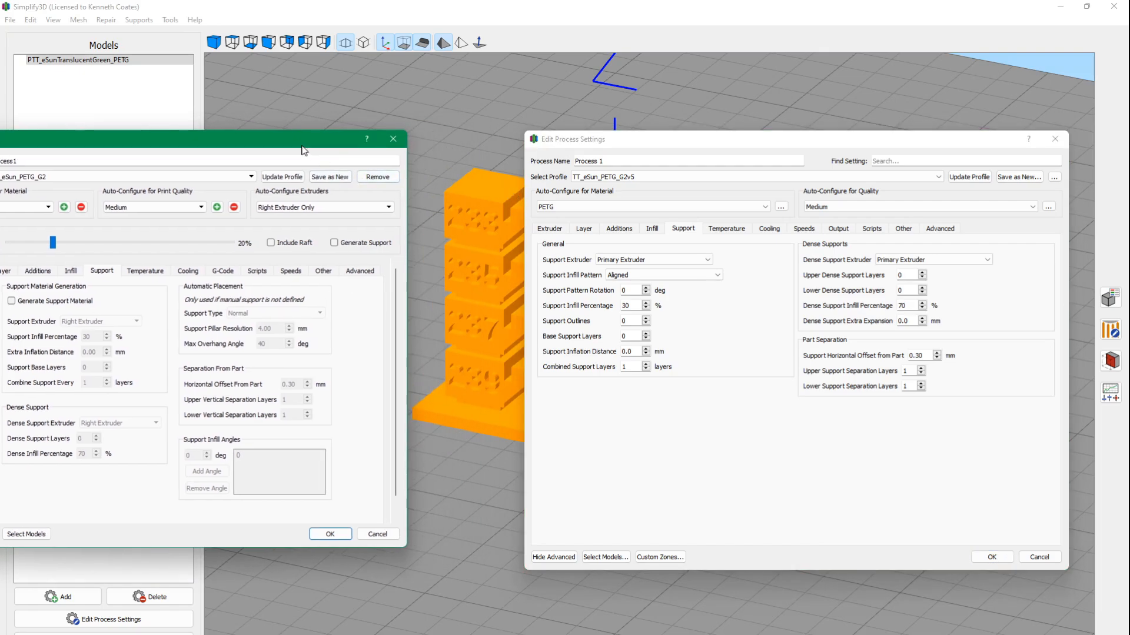
pyautogui.moveTo(662, 139); pyautogui.dragTo(902, 226)
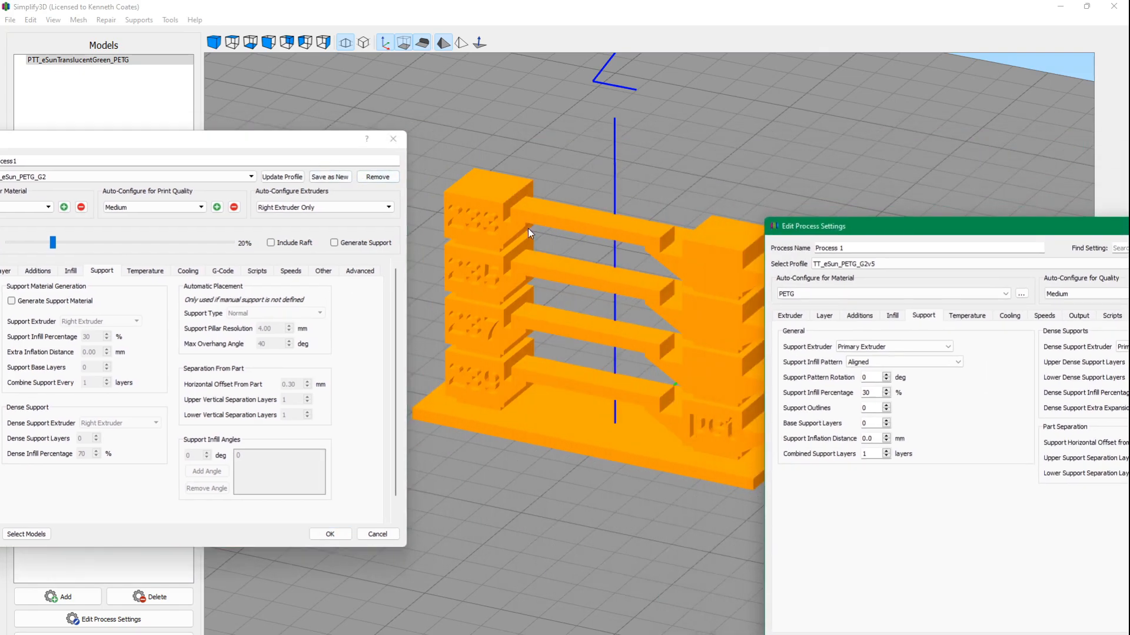
pyautogui.moveTo(869, 226); pyautogui.dragTo(566, 174)
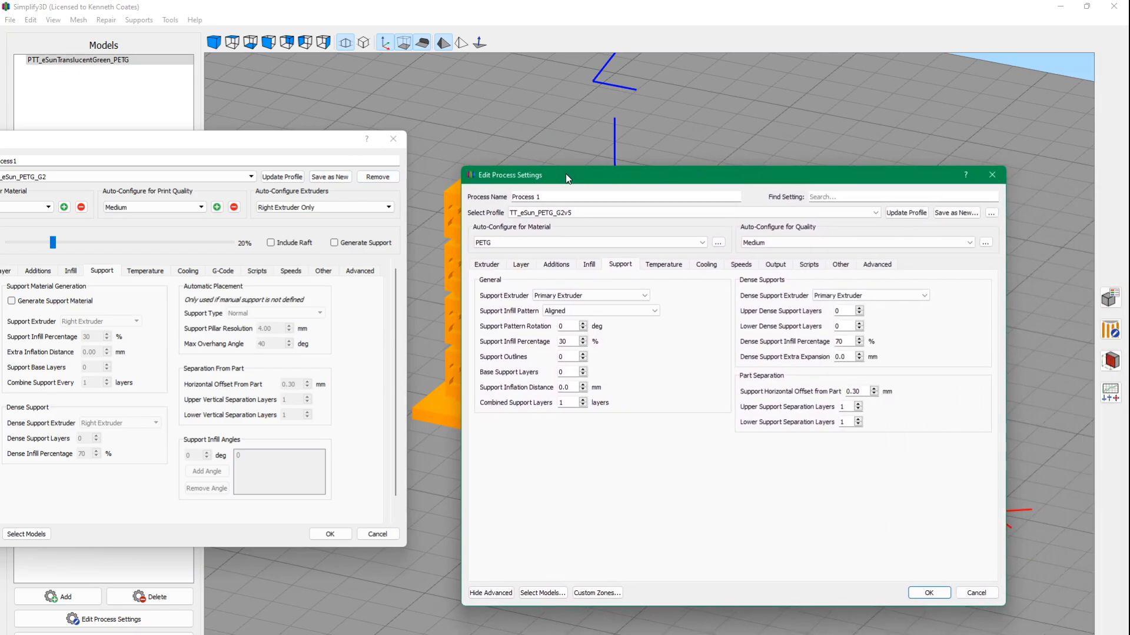
pyautogui.moveTo(566, 174); pyautogui.dragTo(562, 168)
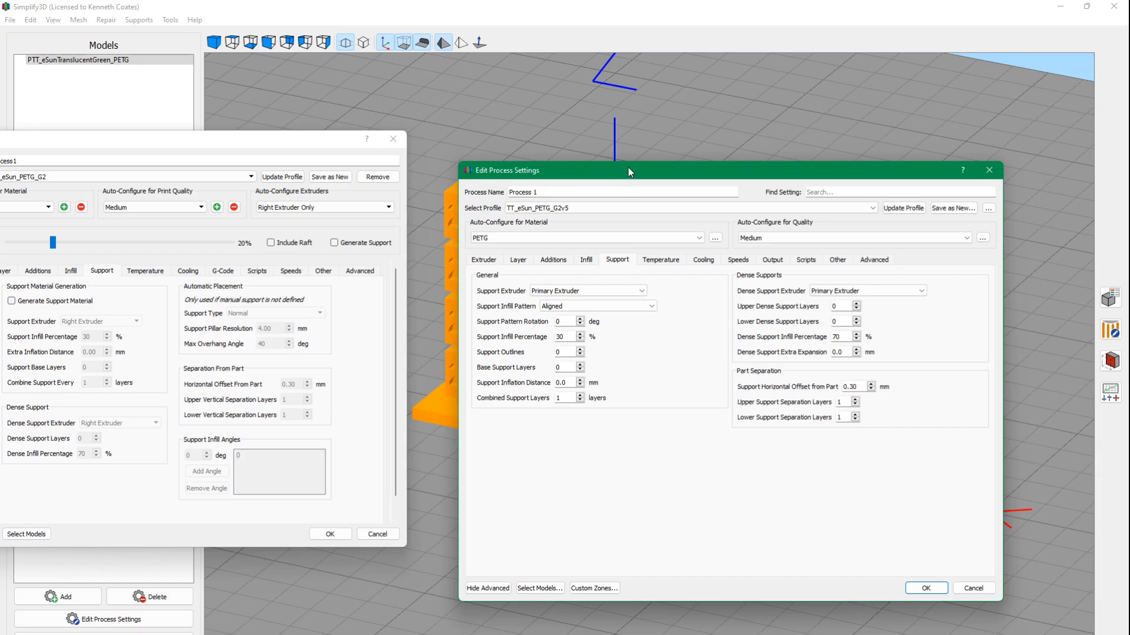
pyautogui.moveTo(628, 171); pyautogui.dragTo(661, 173)
pyautogui.moveTo(292, 143); pyautogui.dragTo(357, 168)
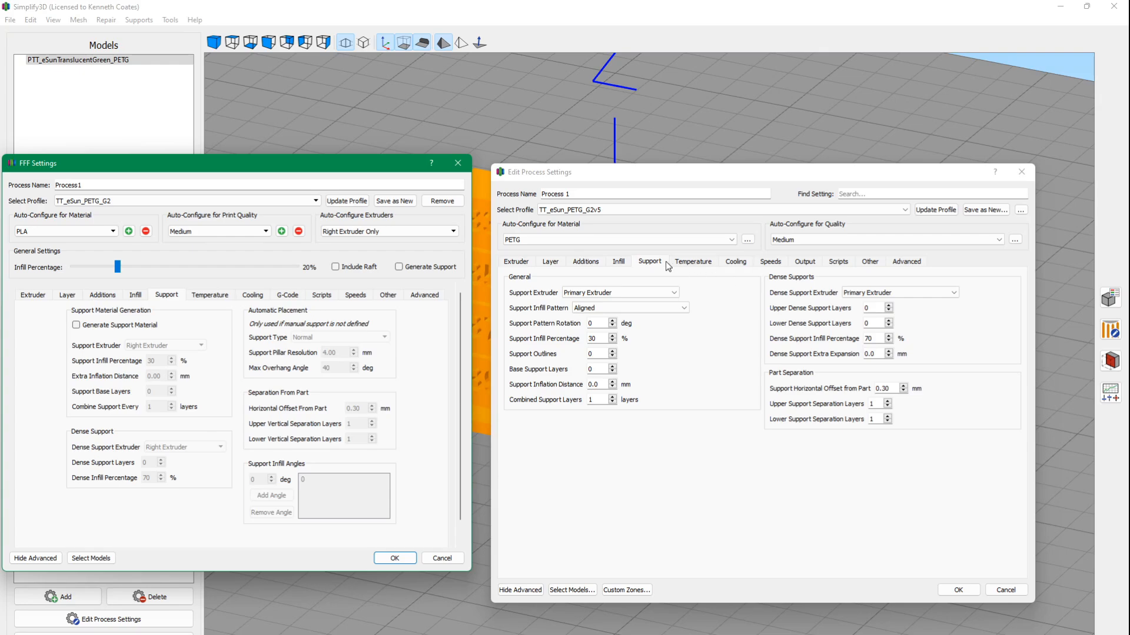
# Compare the heated build platform temperature settings of both profiles.
pyautogui.click(208, 295)
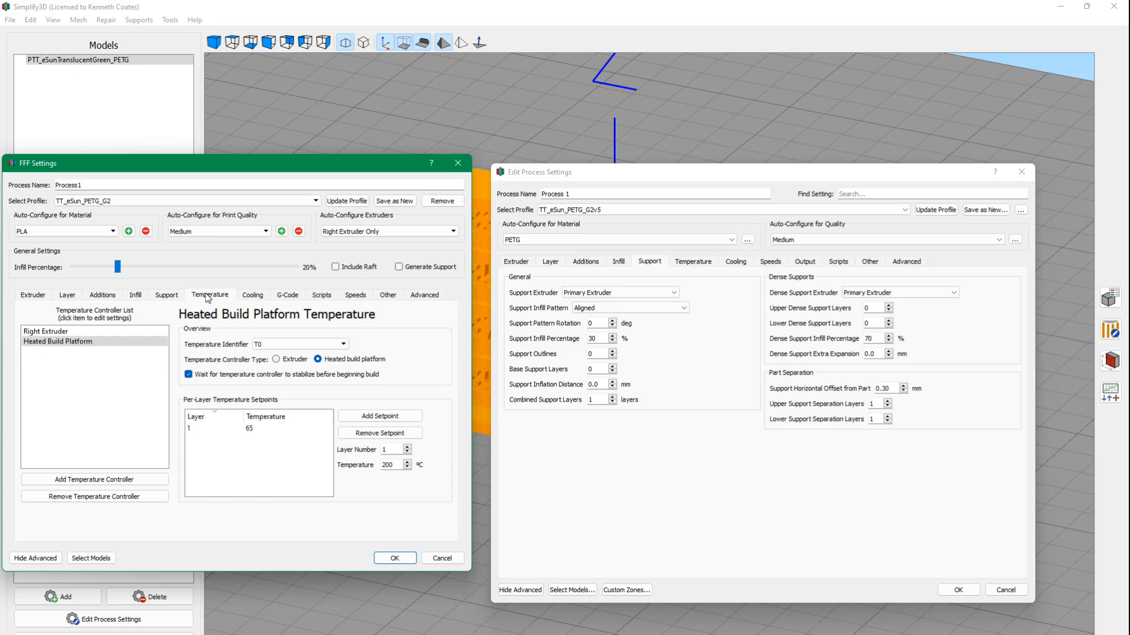
pyautogui.click(683, 263)
pyautogui.click(581, 306)
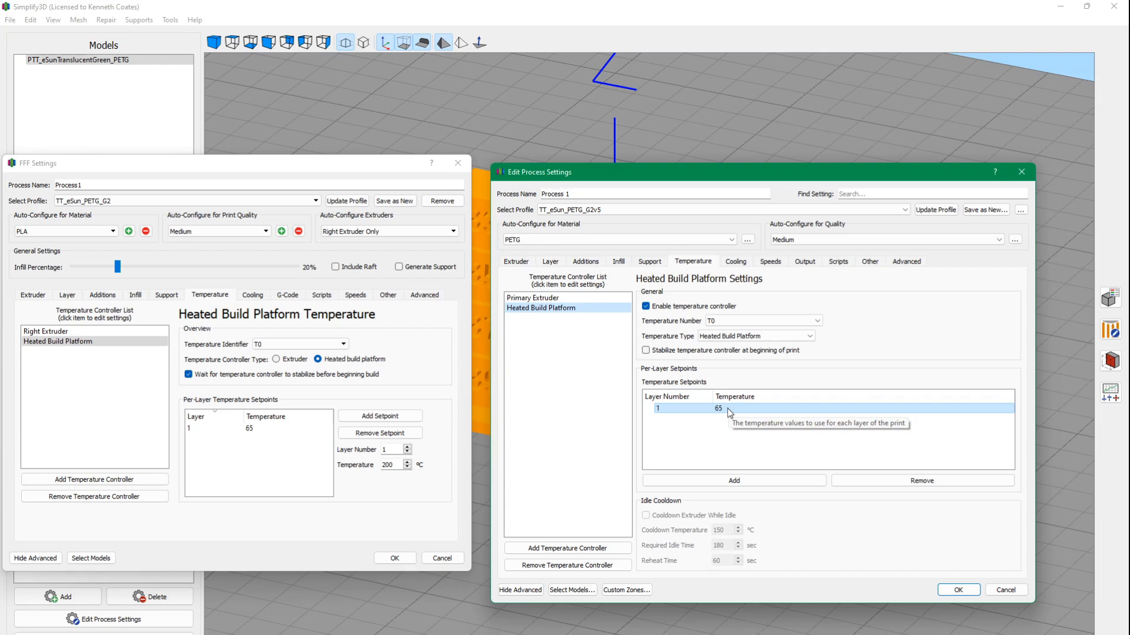
# Compare the extruder temperature controller options and per-layer setpoints of both profiles, repositioning the dialogs so both remain readable.
pyautogui.click(100, 330)
pyautogui.click(605, 299)
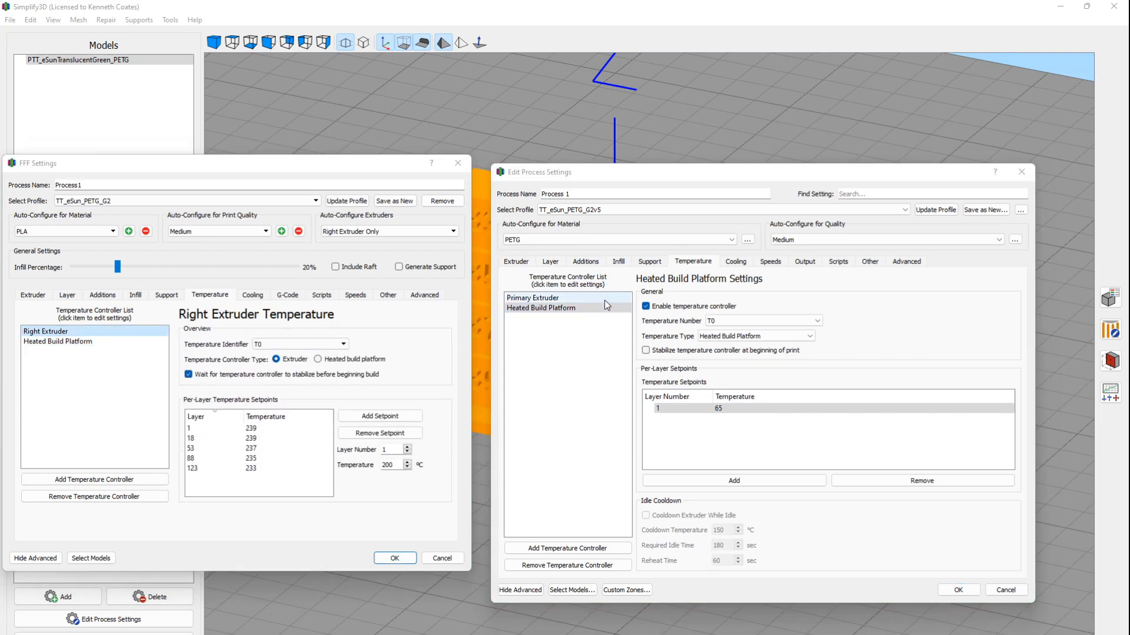
pyautogui.moveTo(676, 176); pyautogui.dragTo(806, 148)
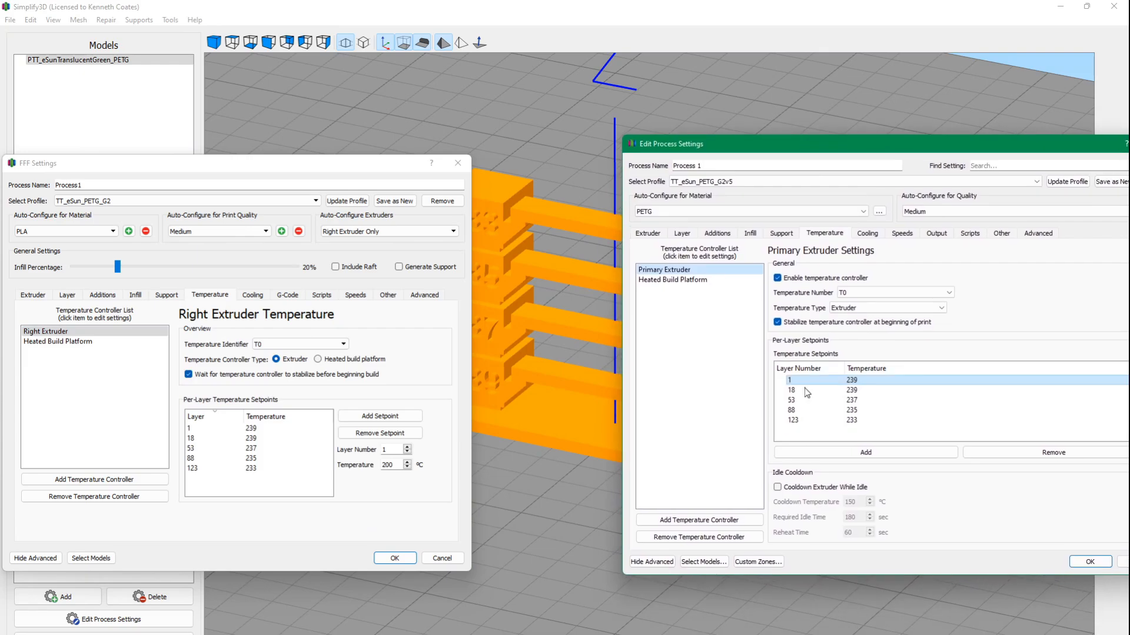
pyautogui.click(365, 157)
pyautogui.moveTo(368, 167); pyautogui.dragTo(230, 139)
pyautogui.moveTo(835, 144); pyautogui.dragTo(787, 97)
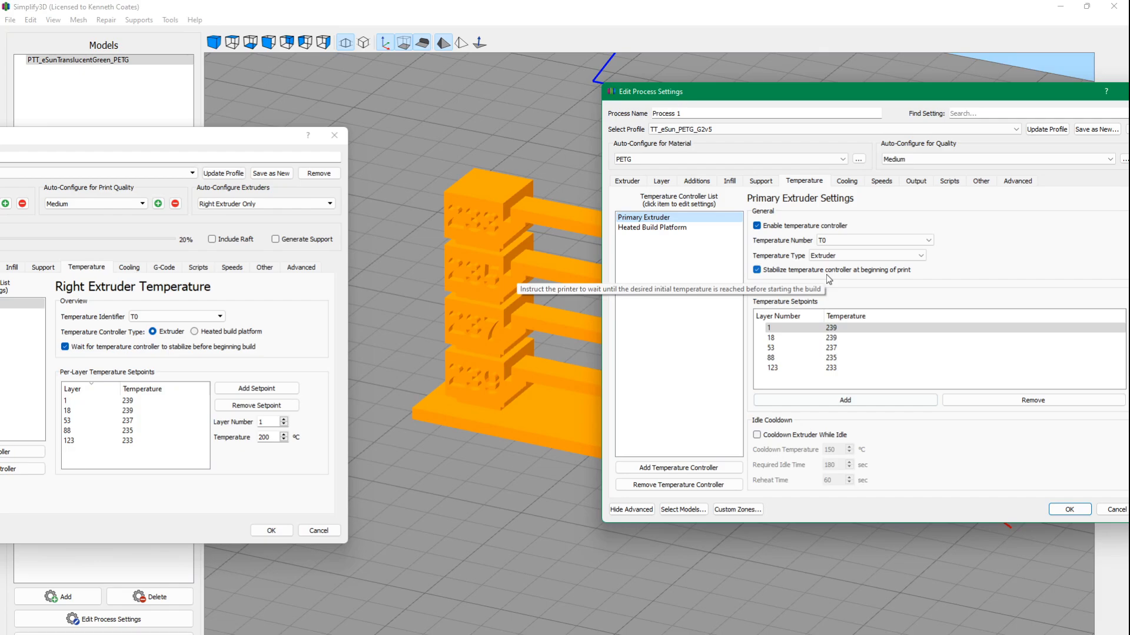
pyautogui.moveTo(797, 96); pyautogui.dragTo(767, 104)
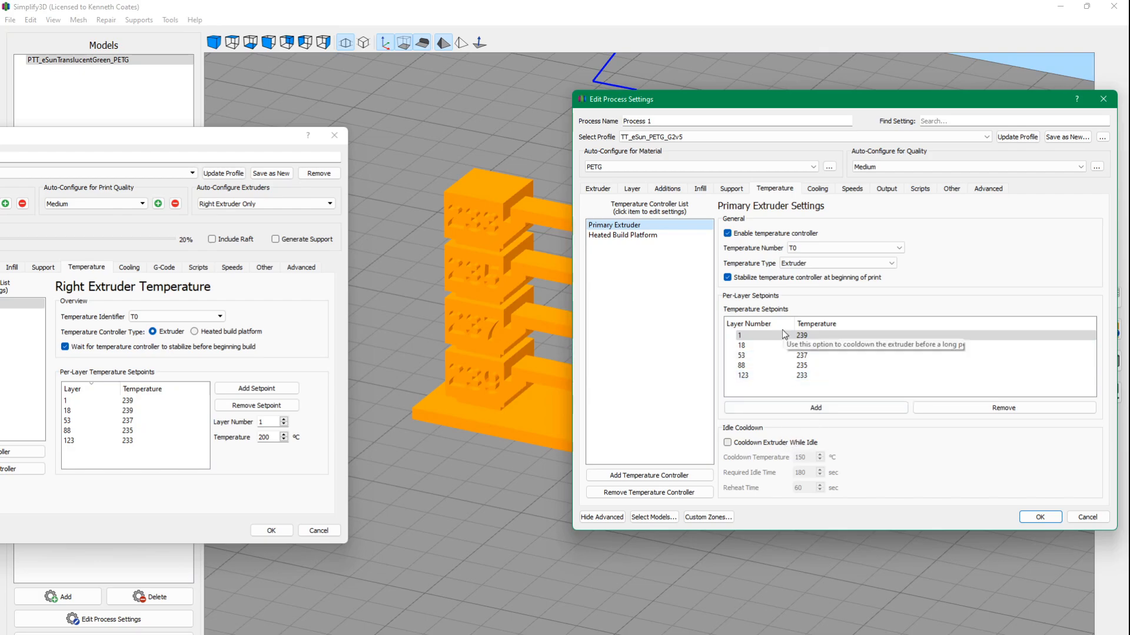
# Compare the cooling fan setpoints and overrides of both profiles with their dialogs placed side by side.
pyautogui.moveTo(231, 140); pyautogui.dragTo(487, 141)
pyautogui.click(819, 189)
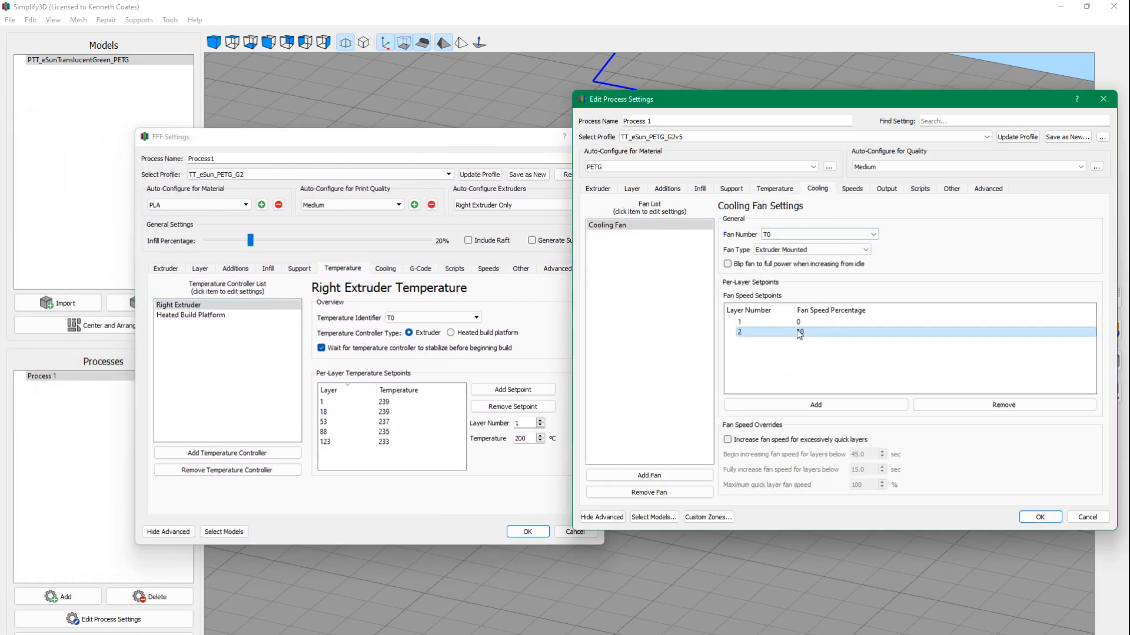
pyautogui.click(471, 139)
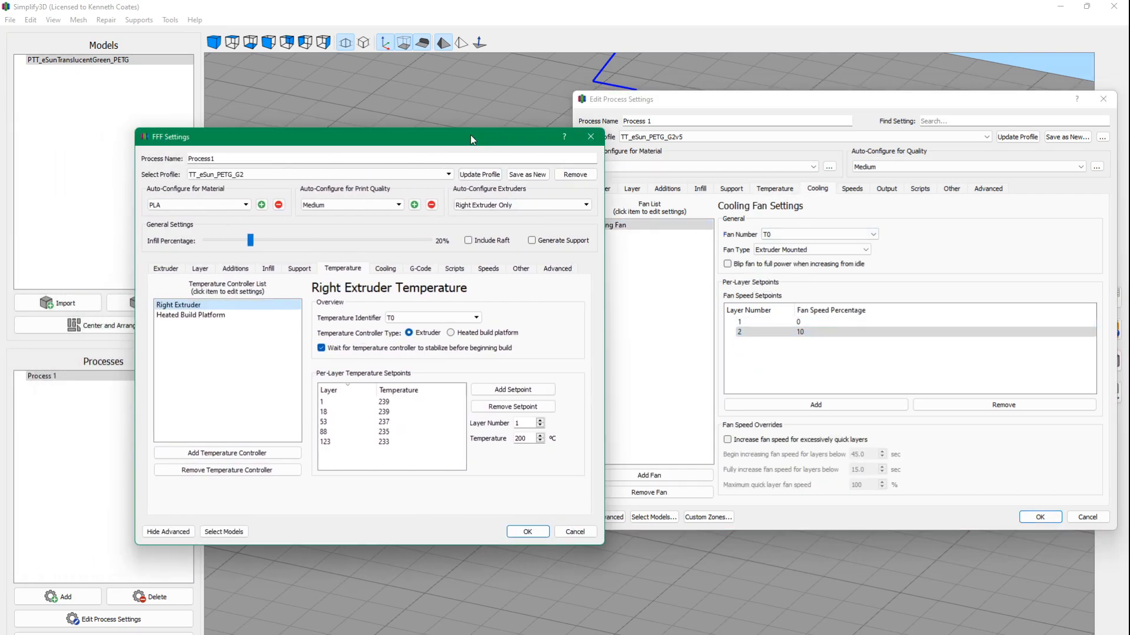
pyautogui.click(383, 270)
pyautogui.moveTo(376, 138); pyautogui.dragTo(287, 120)
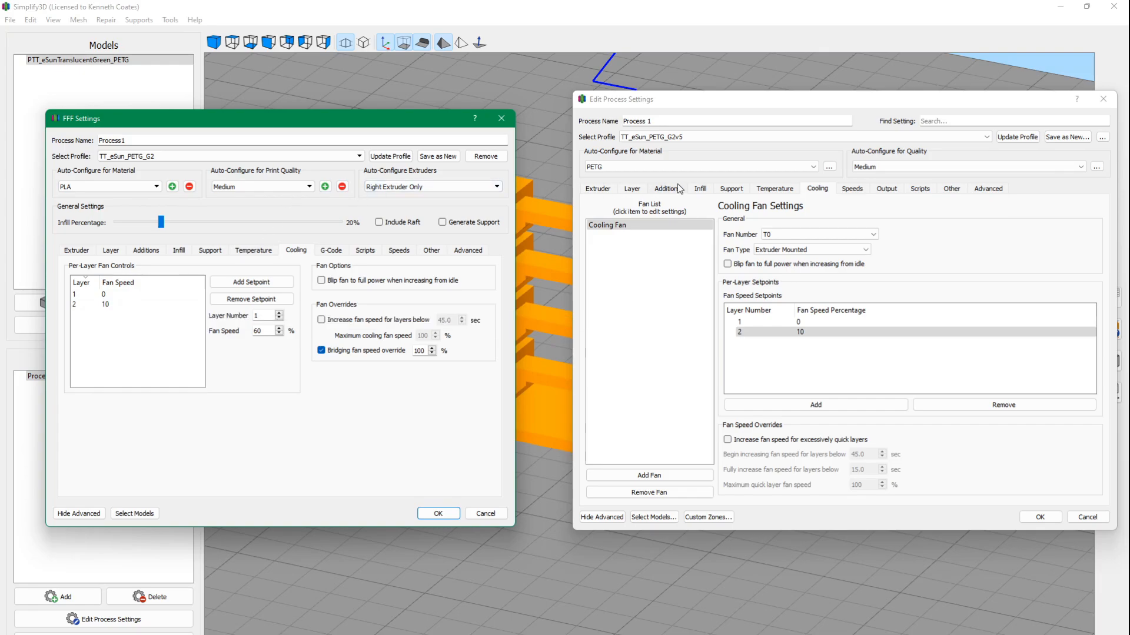
# Compare the speed settings of both profiles, and the output settings of TT_eSun_PETG_G2v5 with the G-code settings of TT_eSun_PETG_G2.
pyautogui.click(851, 189)
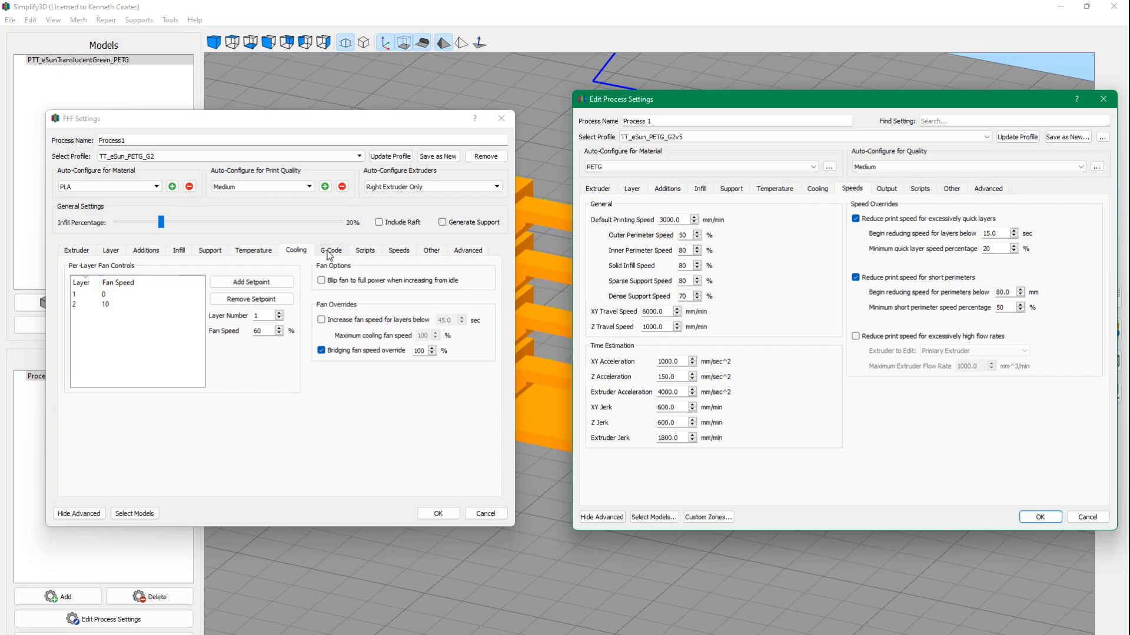
pyautogui.click(406, 253)
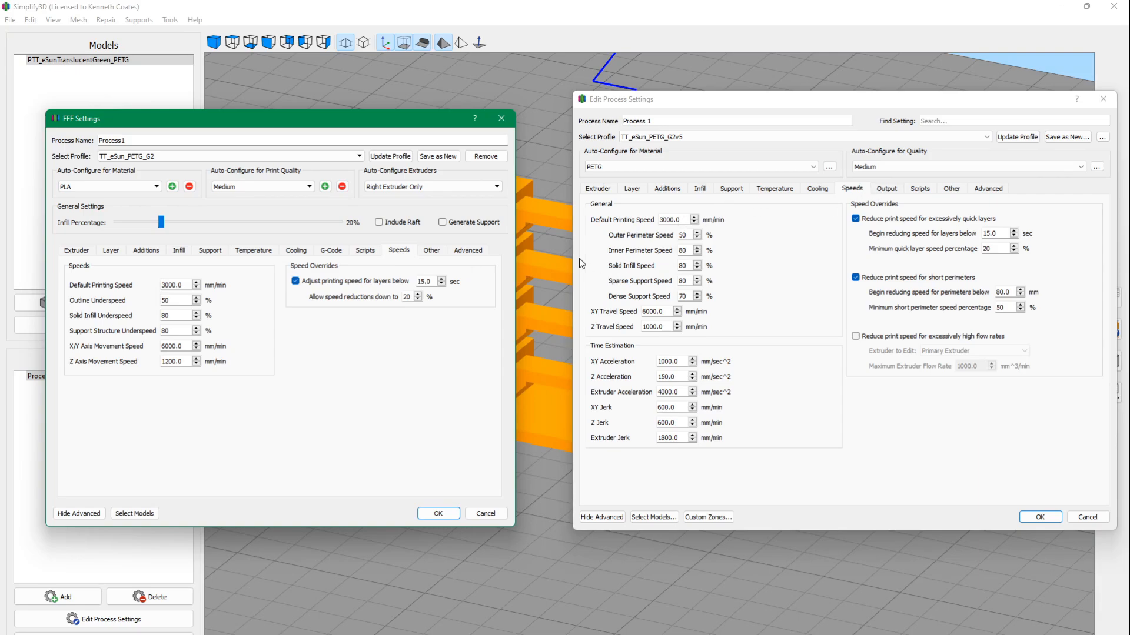
pyautogui.click(887, 189)
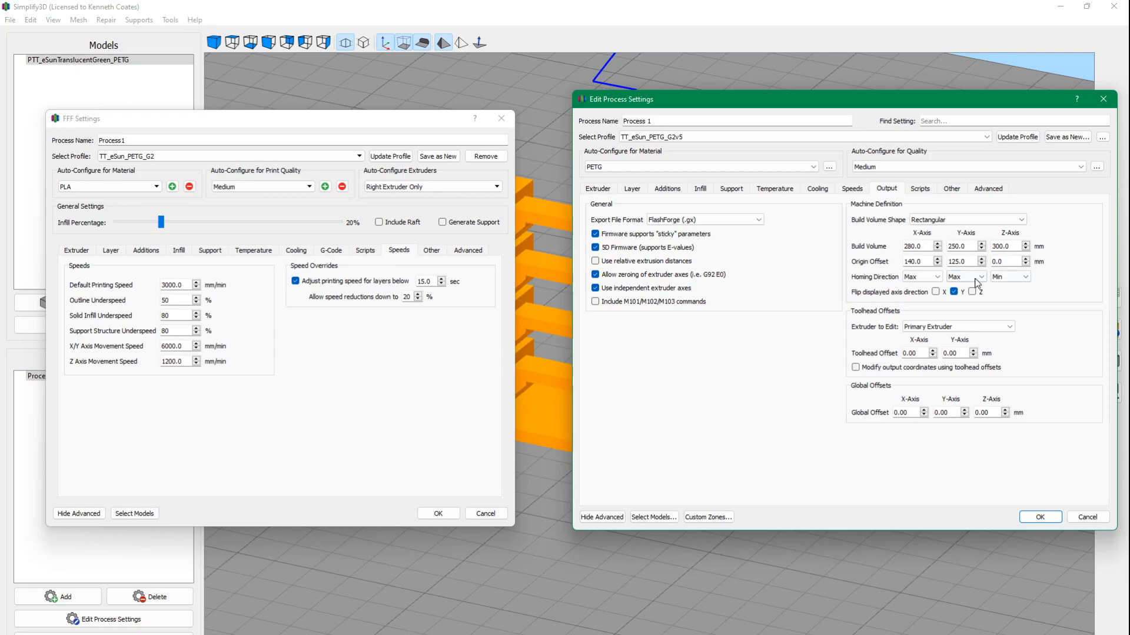
pyautogui.click(332, 251)
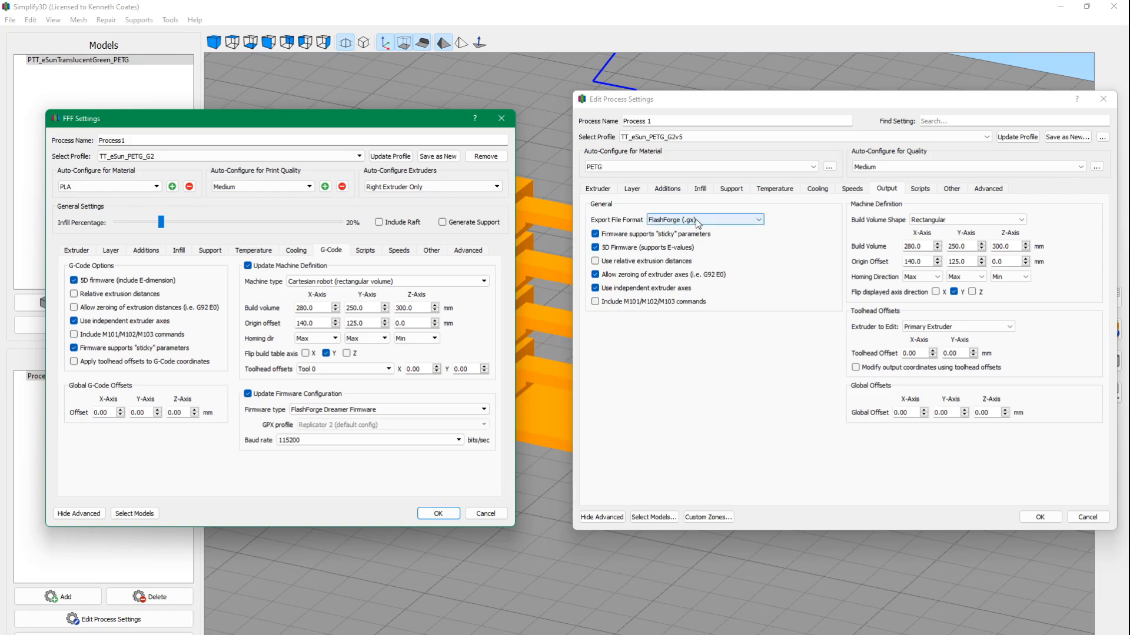
# Examine the export file formats offered for TT_eSun_PETG_G2v5 and keep FlashForge (.gx).
pyautogui.click(756, 222)
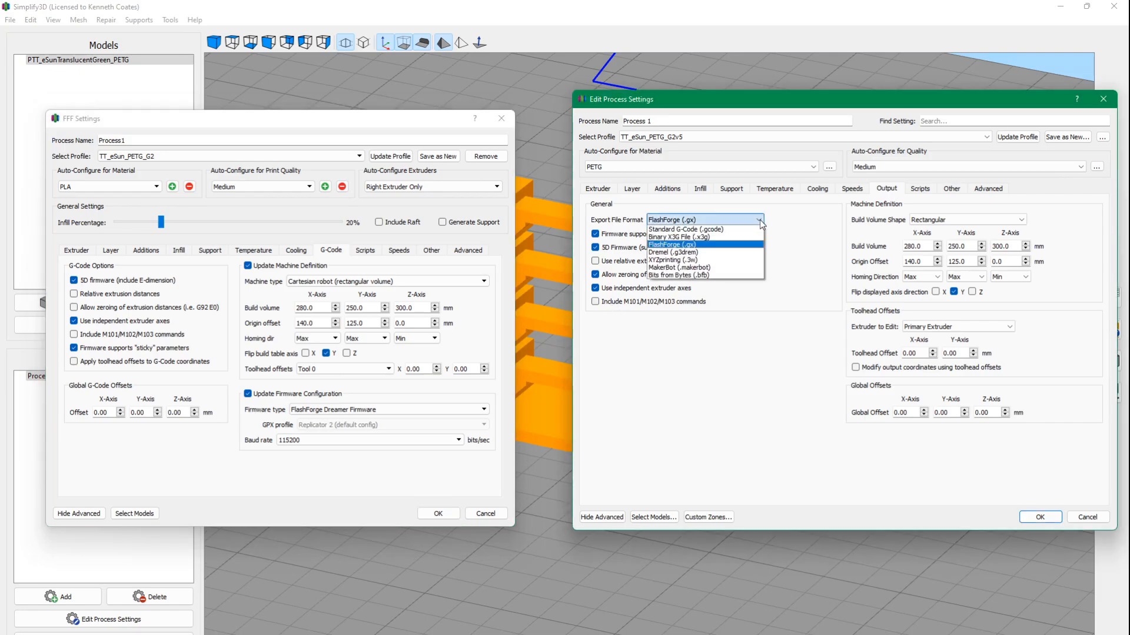
pyautogui.click(759, 221)
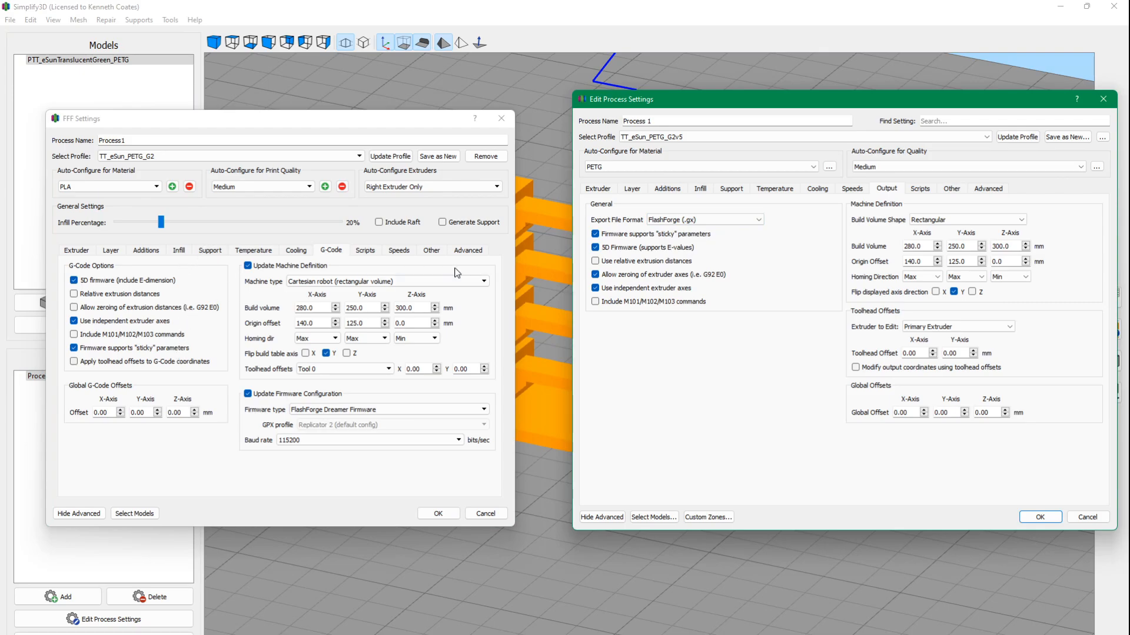
pyautogui.click(705, 217)
pyautogui.click(758, 220)
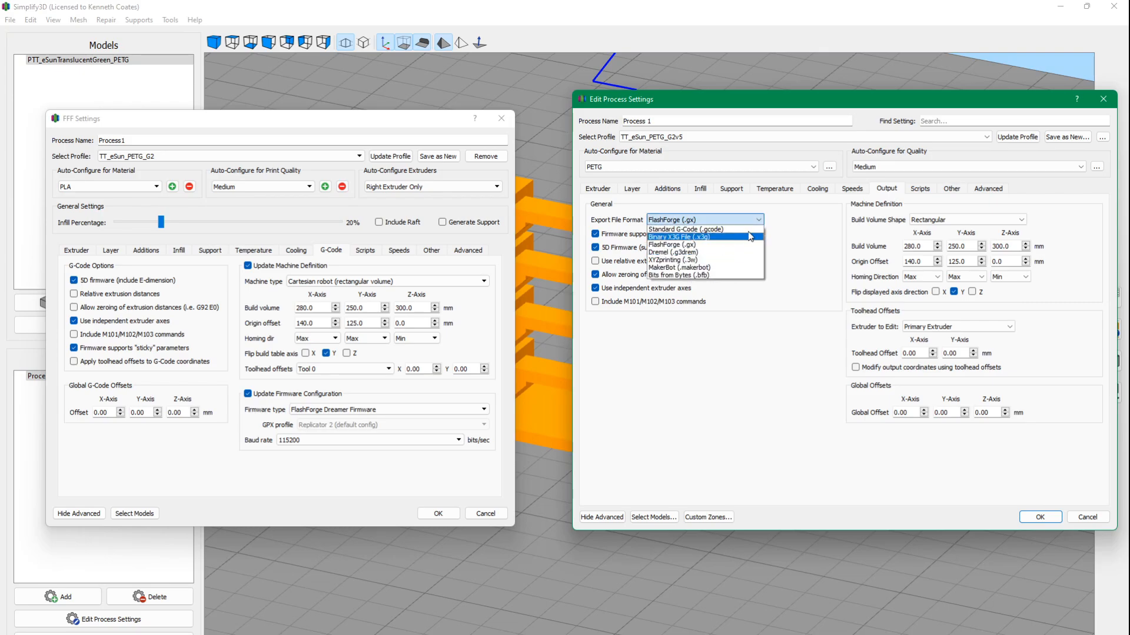
pyautogui.click(761, 223)
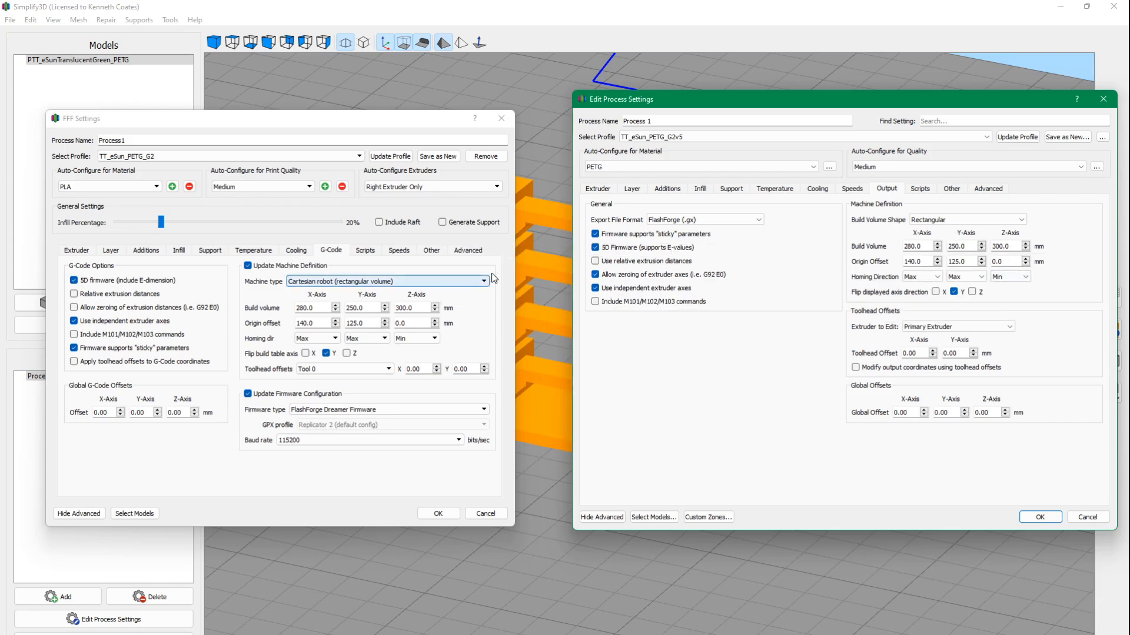
# Compare the starting scripts of TT_eSun_PETG_G2v5 and TT_eSun_PETG_G2, and recheck the speed settings of both profiles.
pyautogui.click(920, 190)
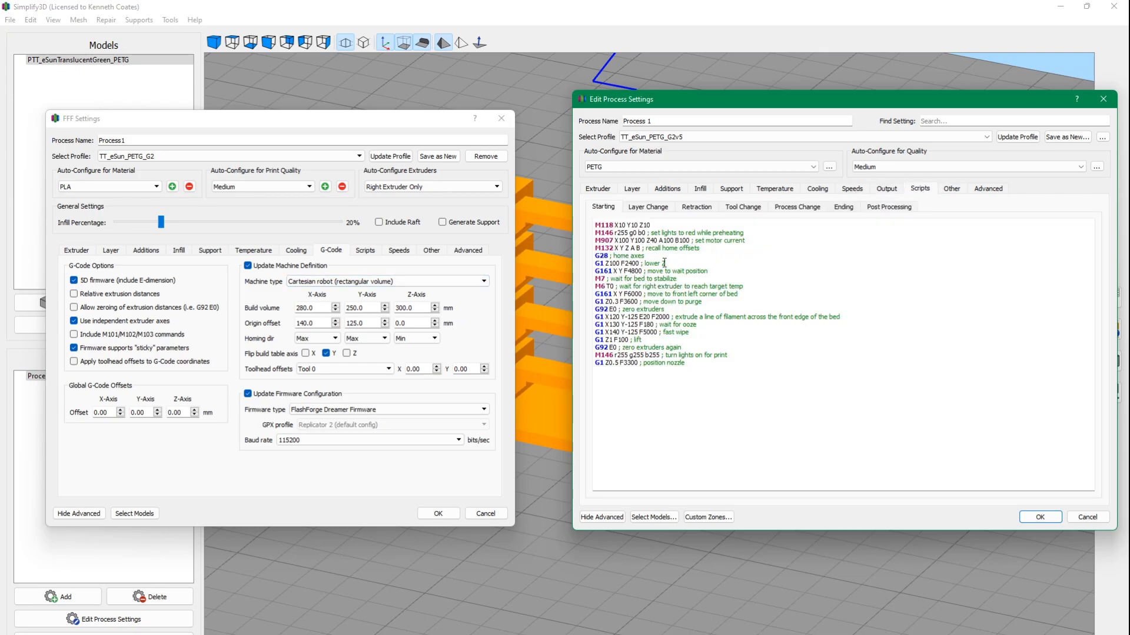
pyautogui.click(365, 251)
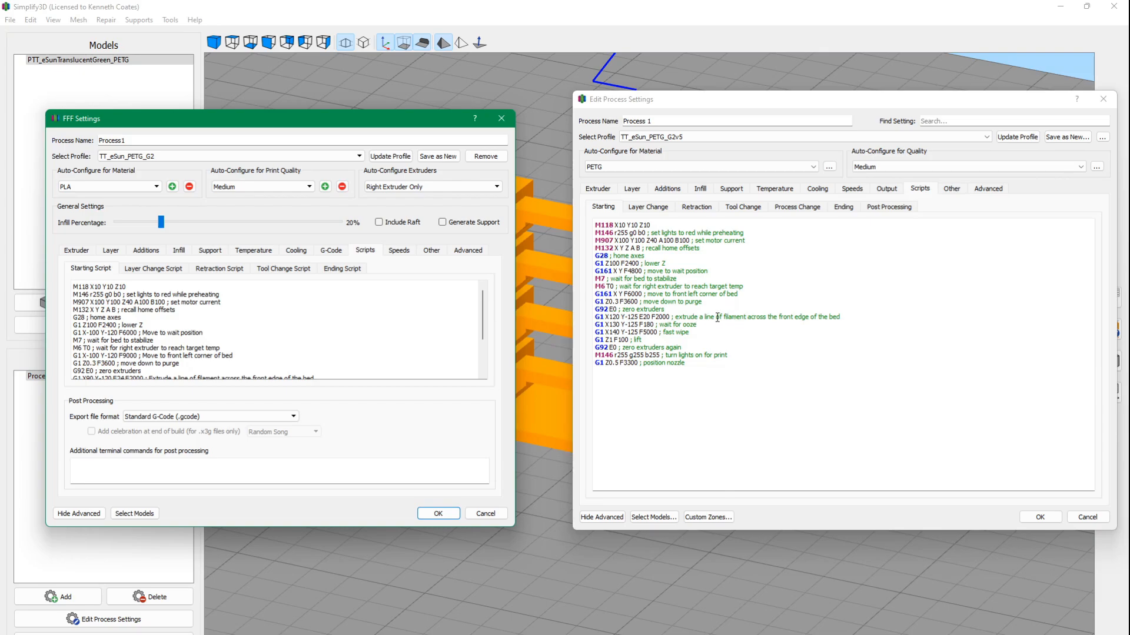
pyautogui.click(399, 251)
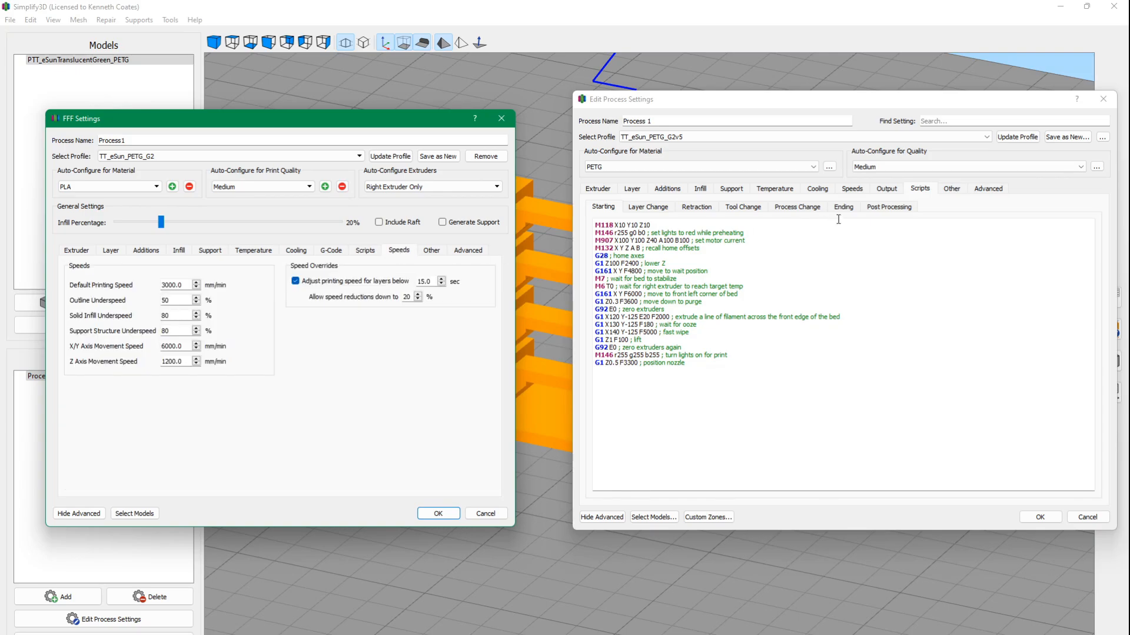
pyautogui.click(851, 194)
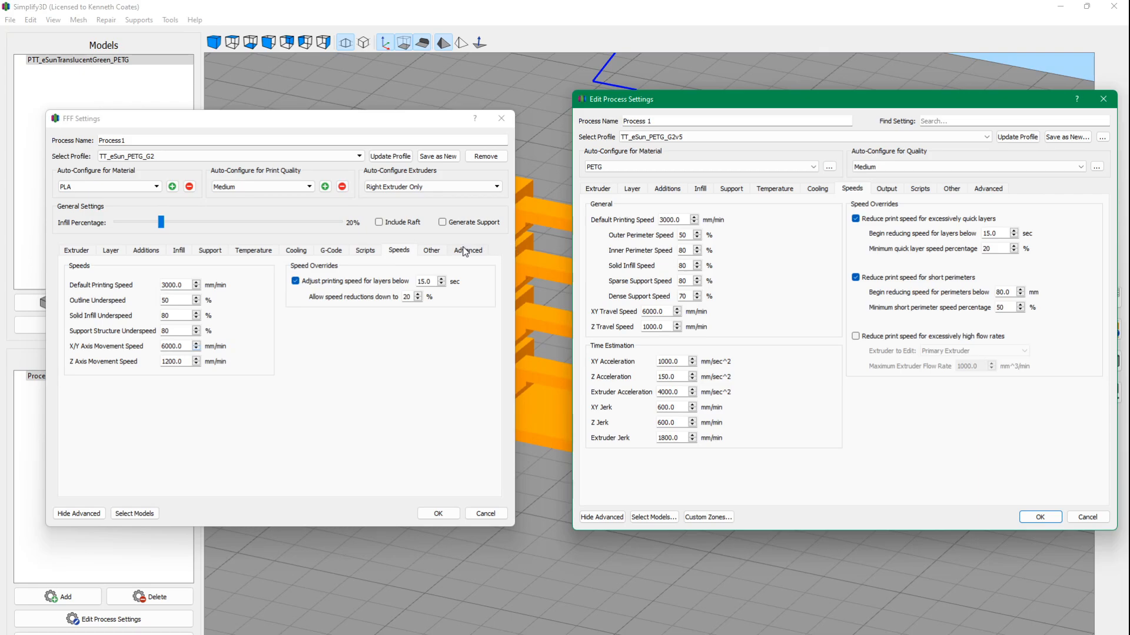
# Compare both profiles' bridging, filament and tool change settings, and turn off Identify Bridging Regions in TT_eSun_PETG_G2v5.
pyautogui.click(432, 251)
pyautogui.click(951, 189)
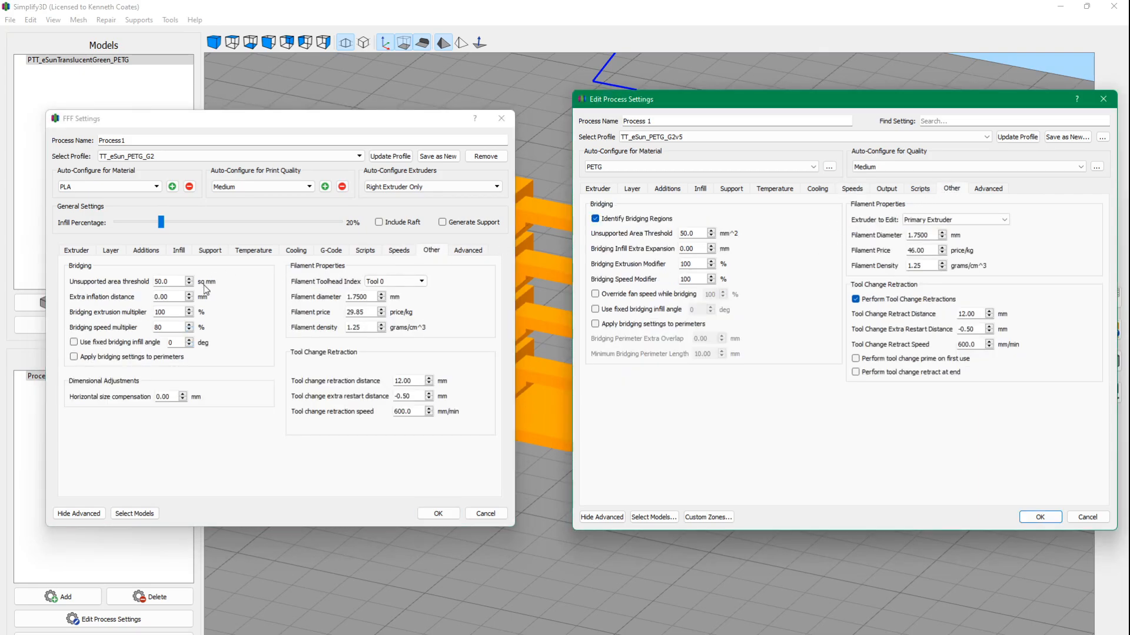
pyautogui.click(596, 219)
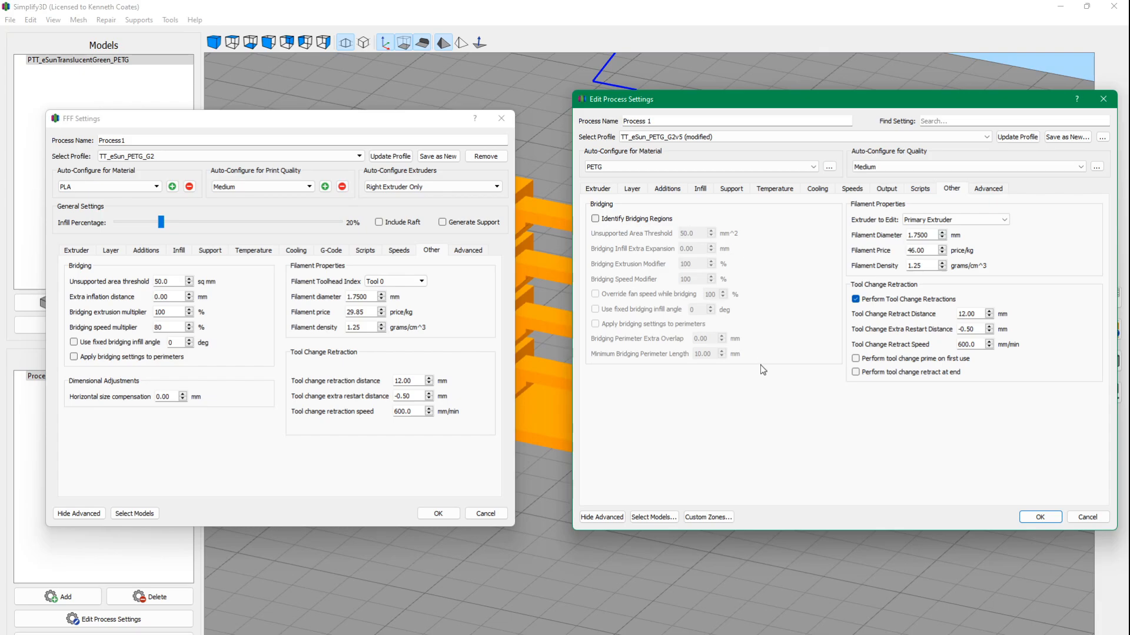
# Compare the advanced thin wall, single extrusion, ooze control and slicing behavior settings of both profiles.
pyautogui.click(989, 189)
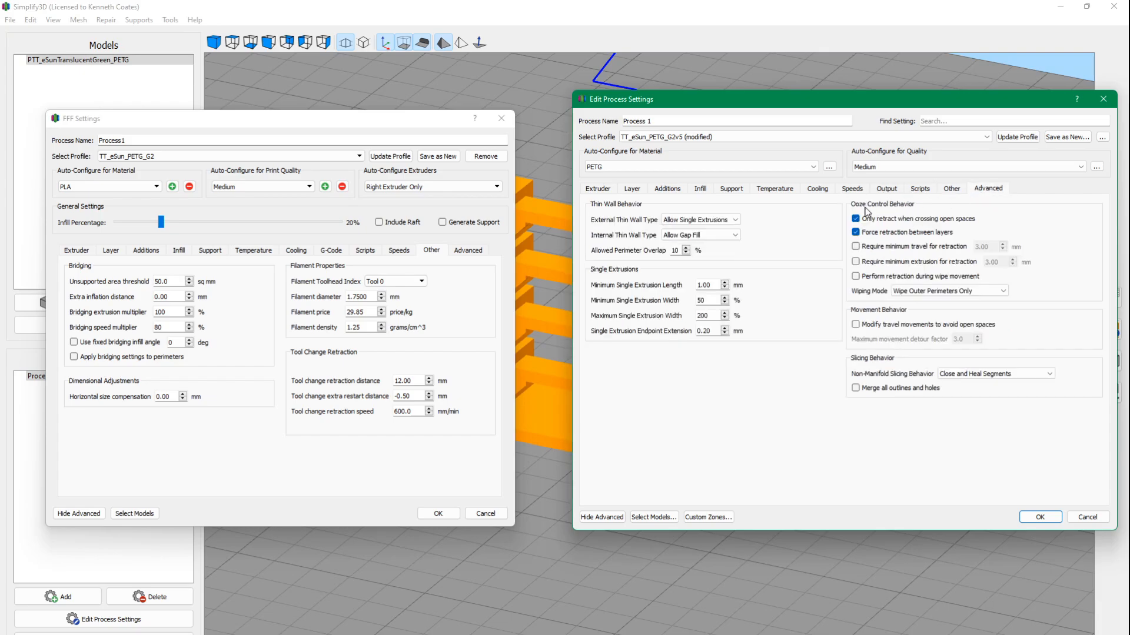
pyautogui.click(478, 253)
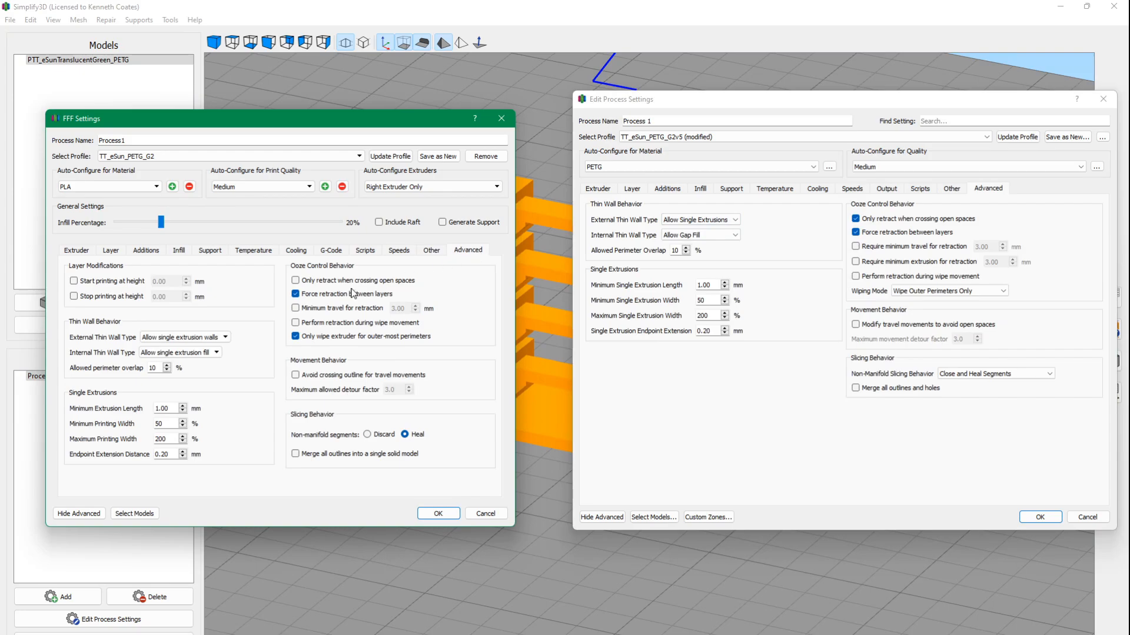
pyautogui.click(736, 236)
pyautogui.click(737, 239)
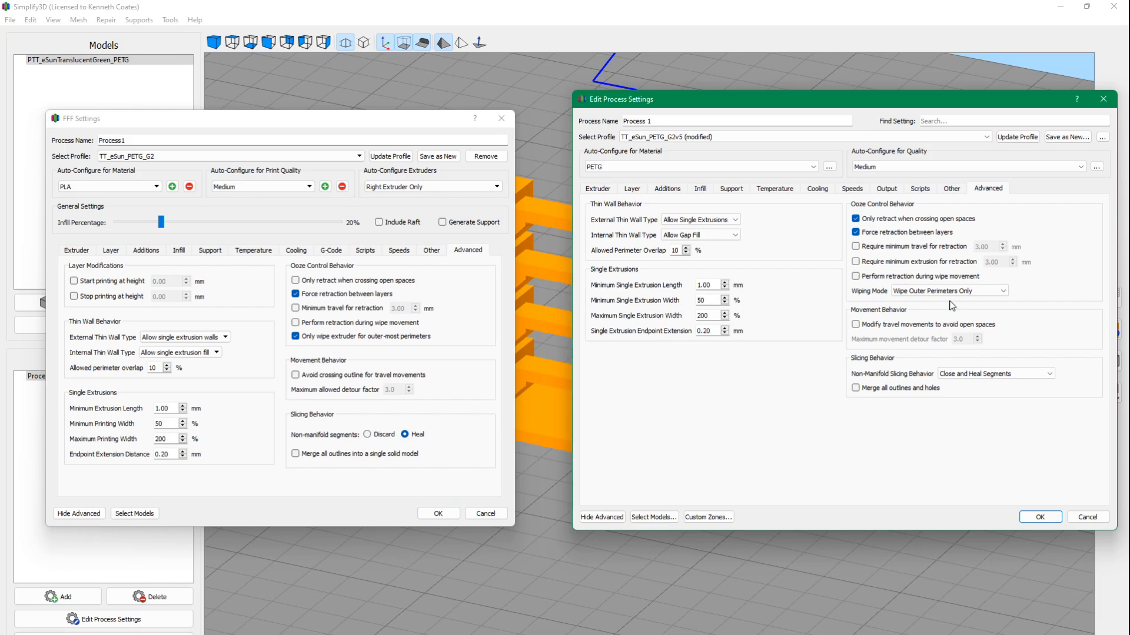
# Update the TT_eSun_PETG_G2v5 profile with the bridging change and accept the process settings.
pyautogui.click(1016, 137)
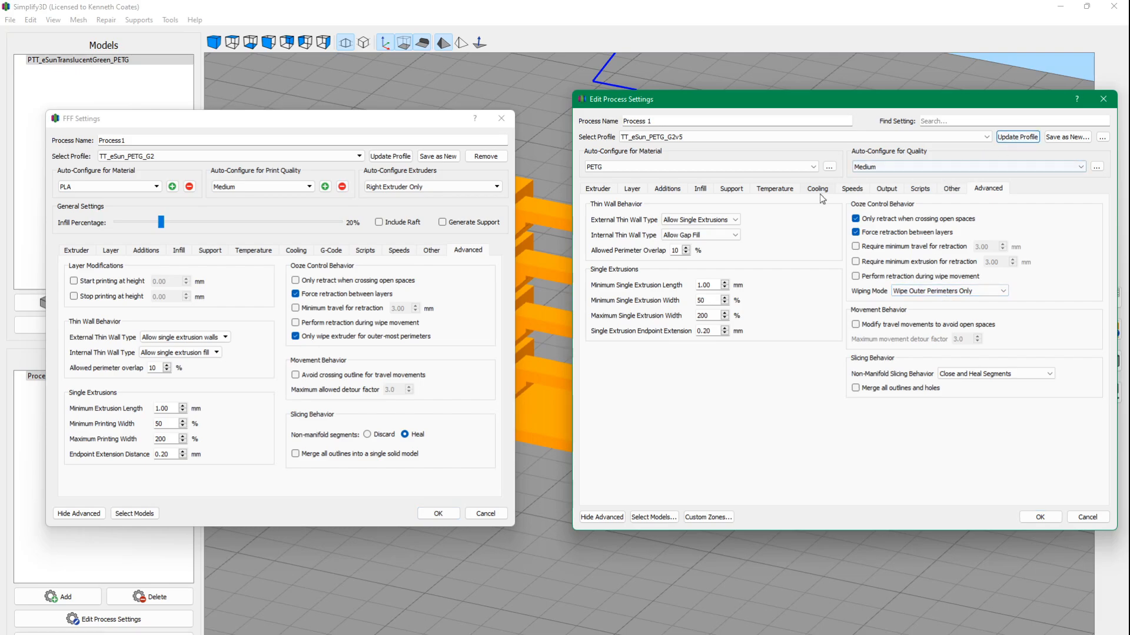
pyautogui.click(951, 188)
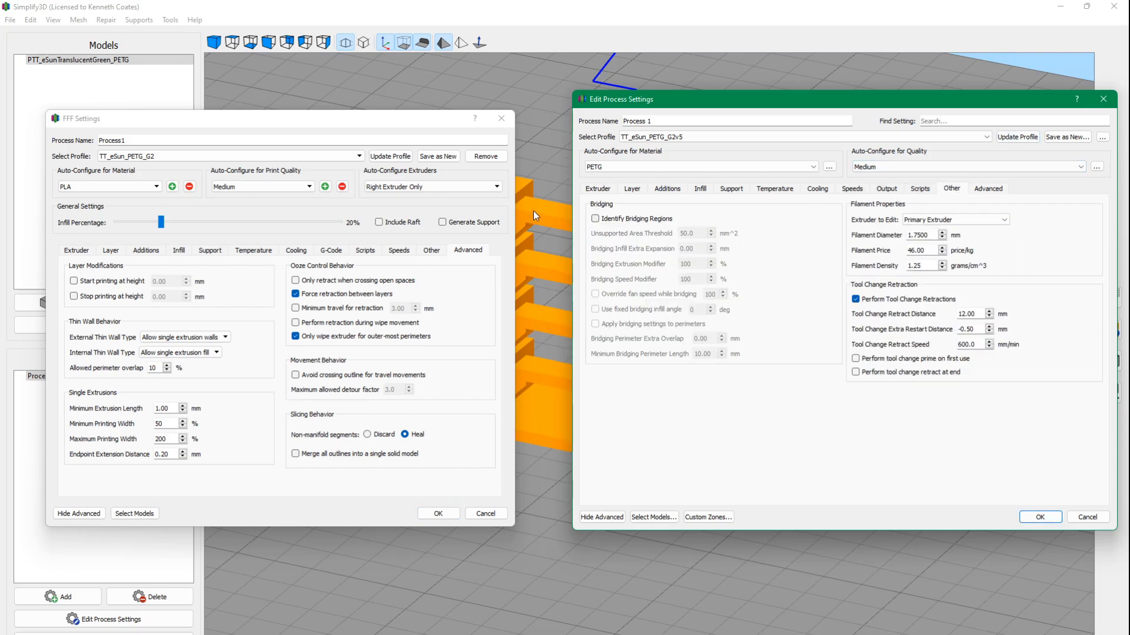
pyautogui.click(1034, 519)
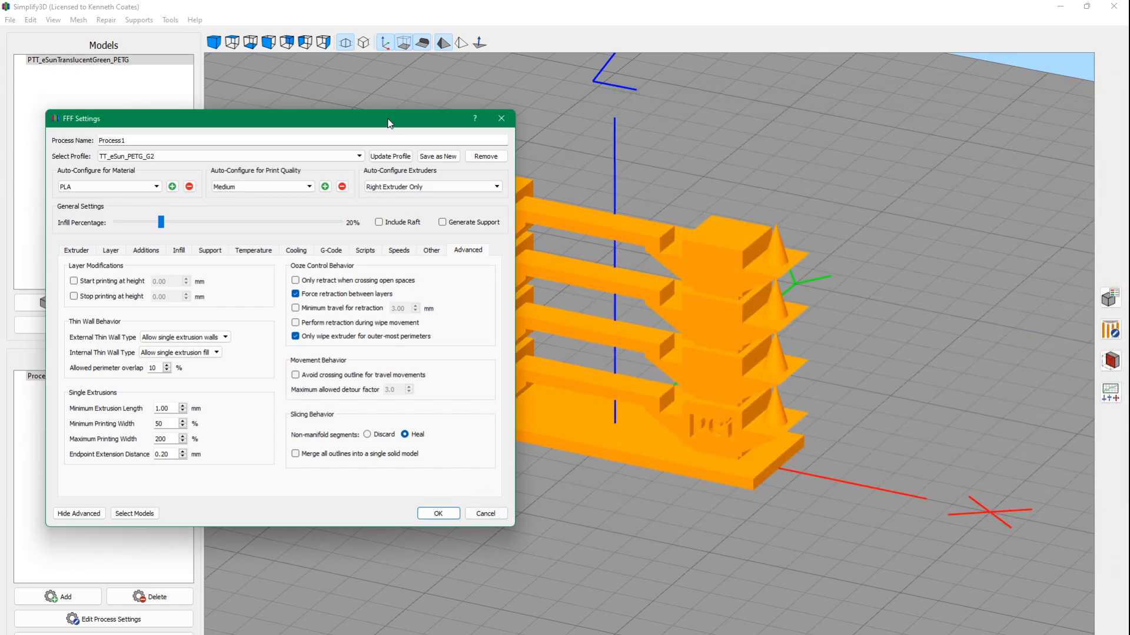
# Move the TT_eSun_PETG_G2 settings dialog off the model view and try to prepare the model for printing.
pyautogui.moveTo(388, 120); pyautogui.dragTo(0, 127)
pyautogui.click(131, 634)
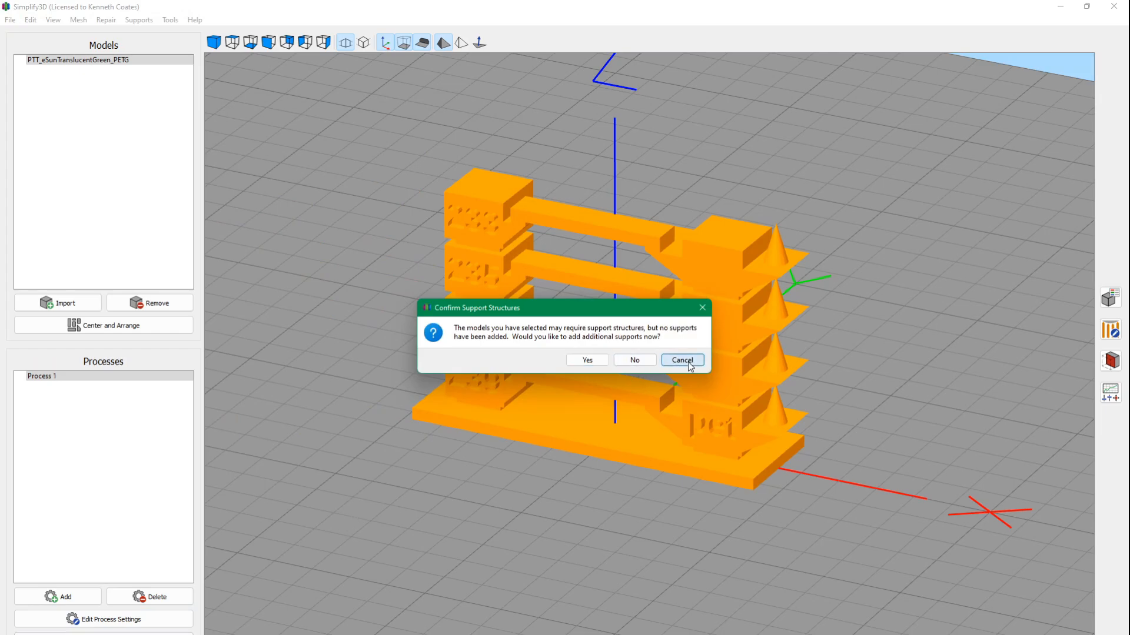
pyautogui.click(683, 360)
# Turn on Identify Bridging Regions for Process 1, update the TT_eSun_PETG_G2v5 profile and accept the settings.
pyautogui.doubleClick(65, 377)
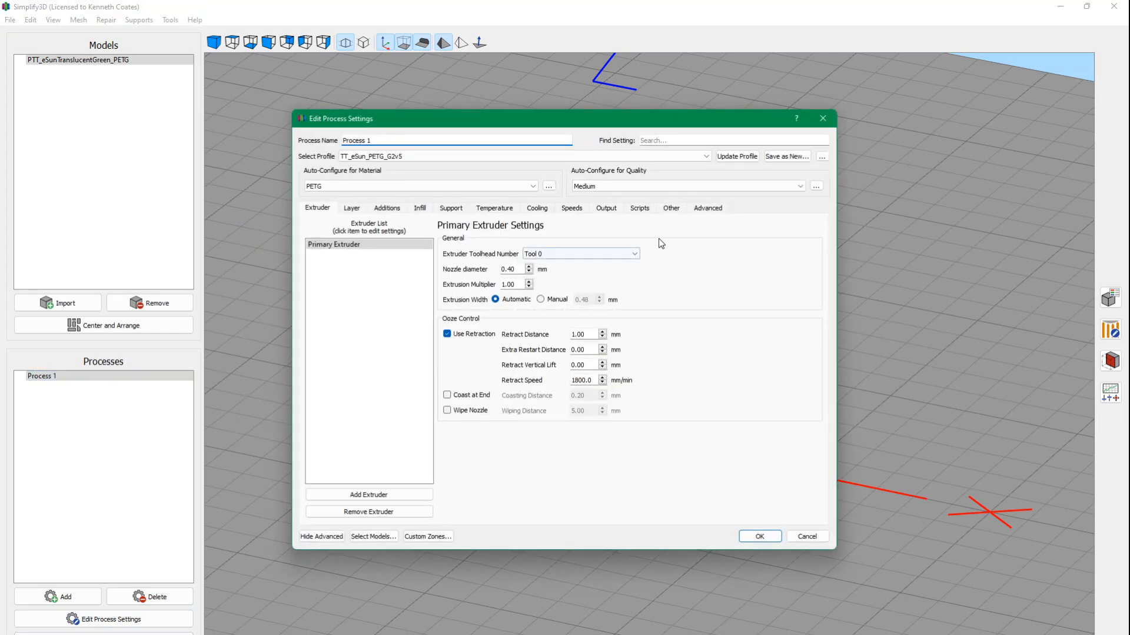
pyautogui.click(708, 209)
pyautogui.click(673, 209)
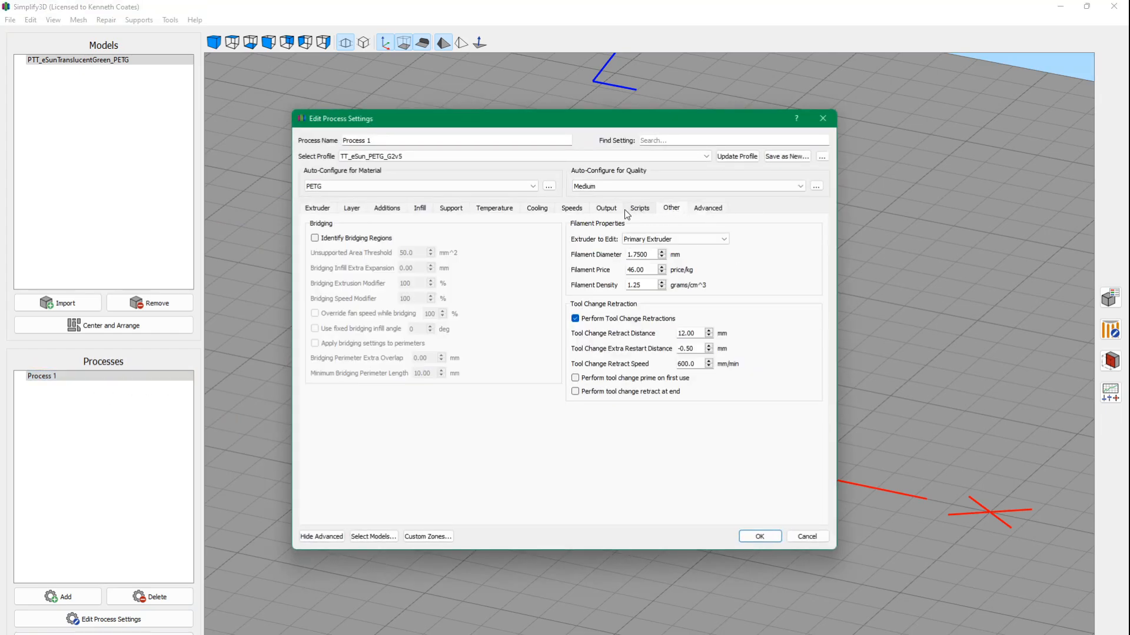
pyautogui.click(316, 238)
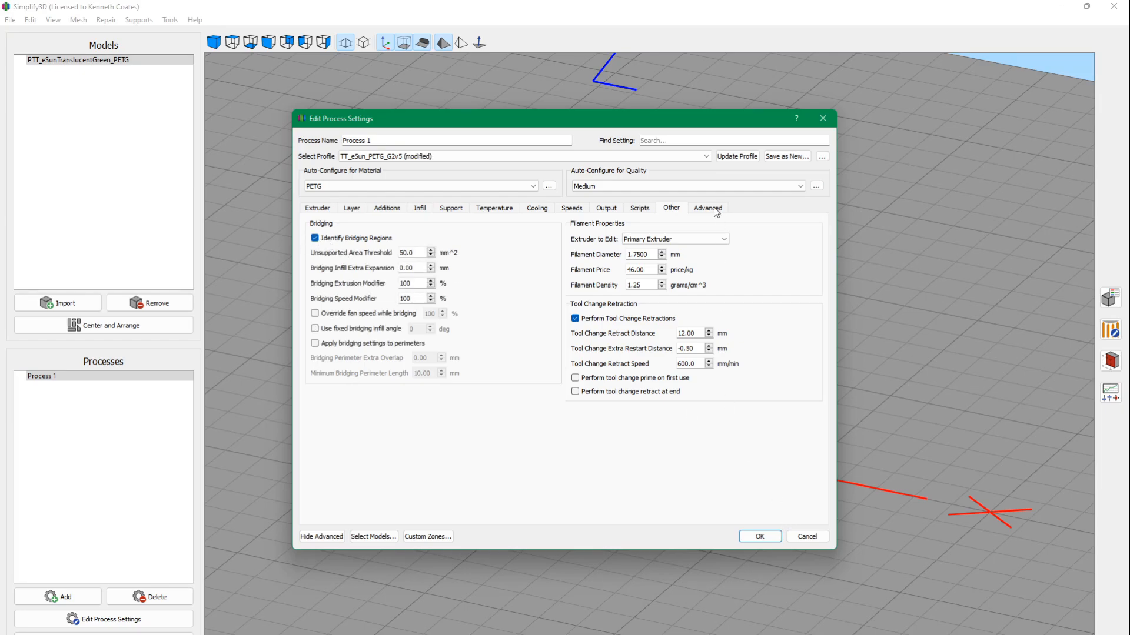
pyautogui.click(737, 156)
pyautogui.click(760, 537)
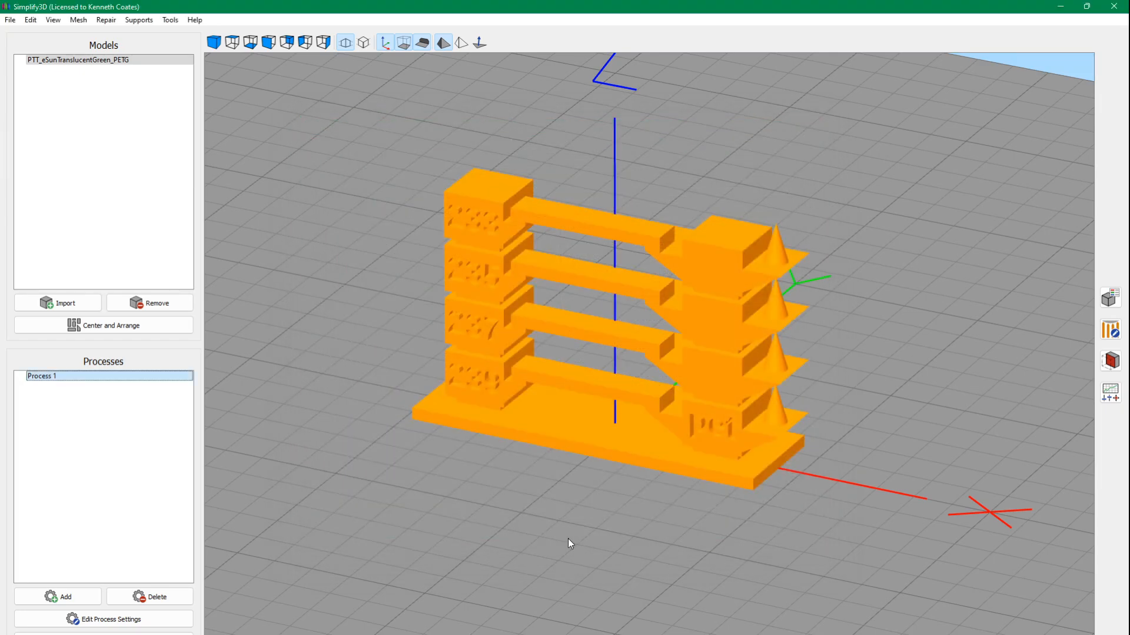
# Slice the temperature tower without adding supports and lower the previewed layers to the topmost bridge.
pyautogui.click(103, 634)
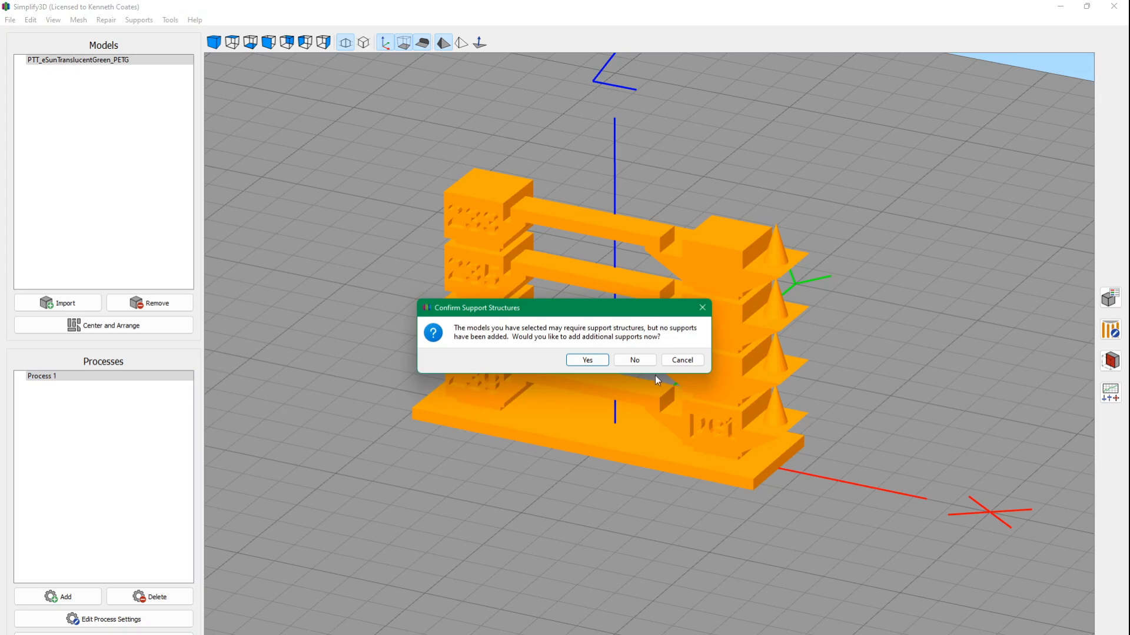
pyautogui.click(640, 360)
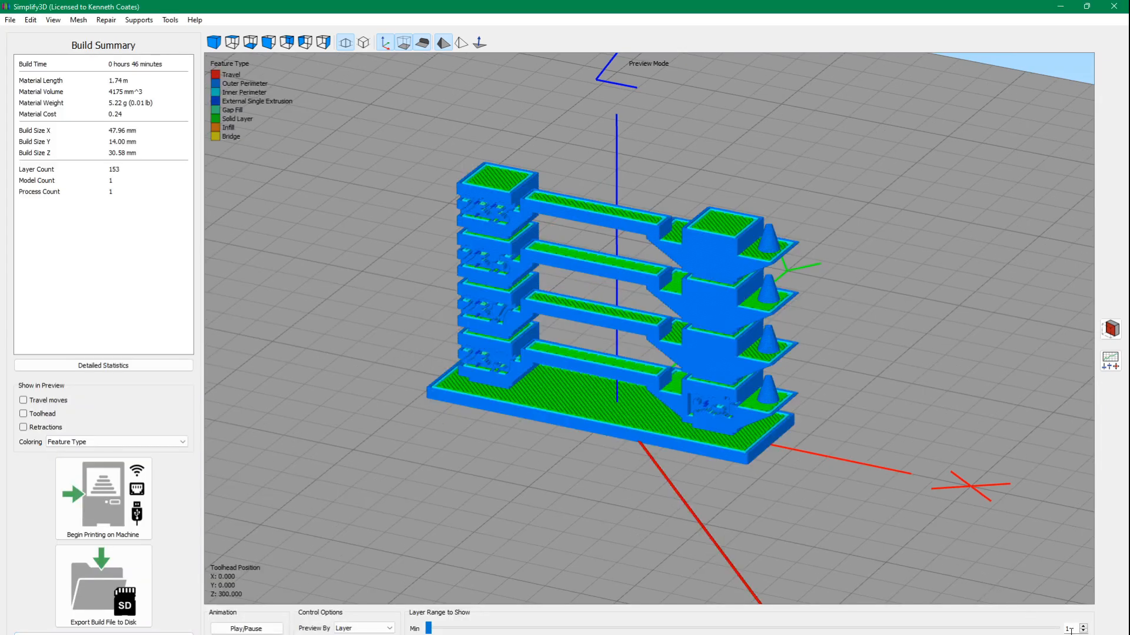
pyautogui.scroll(-20, 1071, 633)
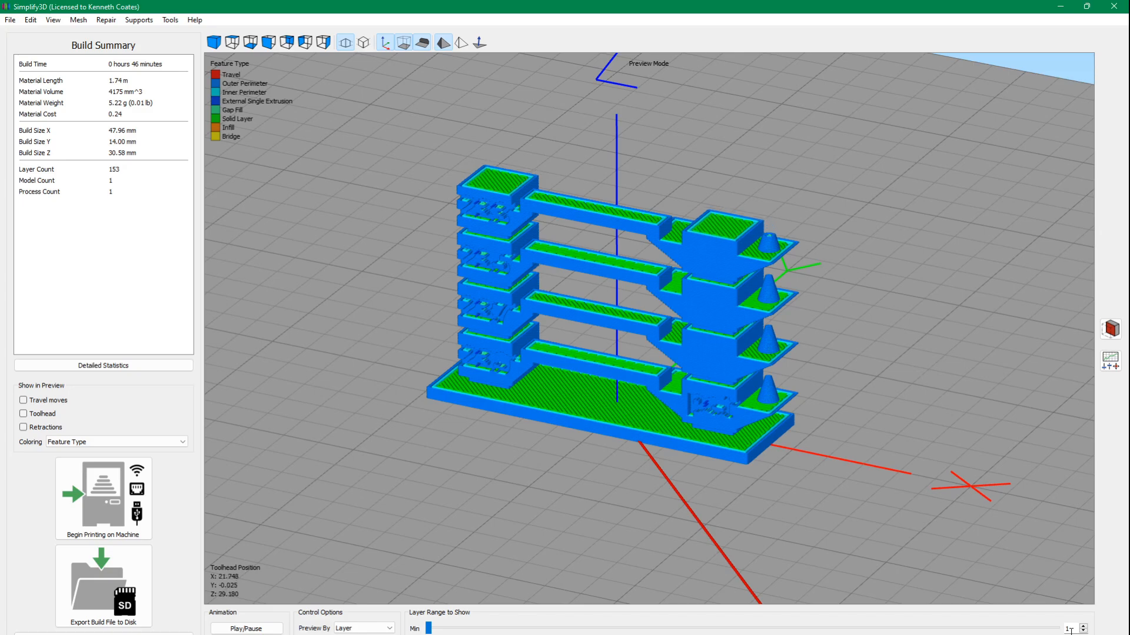
pyautogui.scroll(6, 1071, 633)
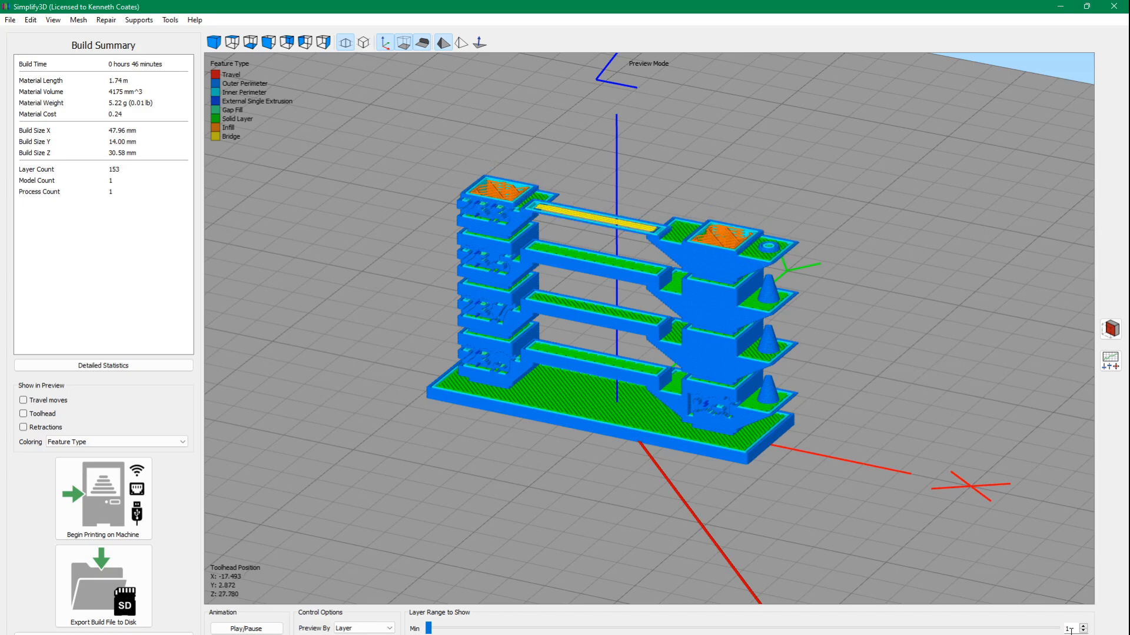
# Examine the bridge extrusion lines of the topmost beam close up and from above.
pyautogui.moveTo(553, 221); pyautogui.dragTo(568, 264)
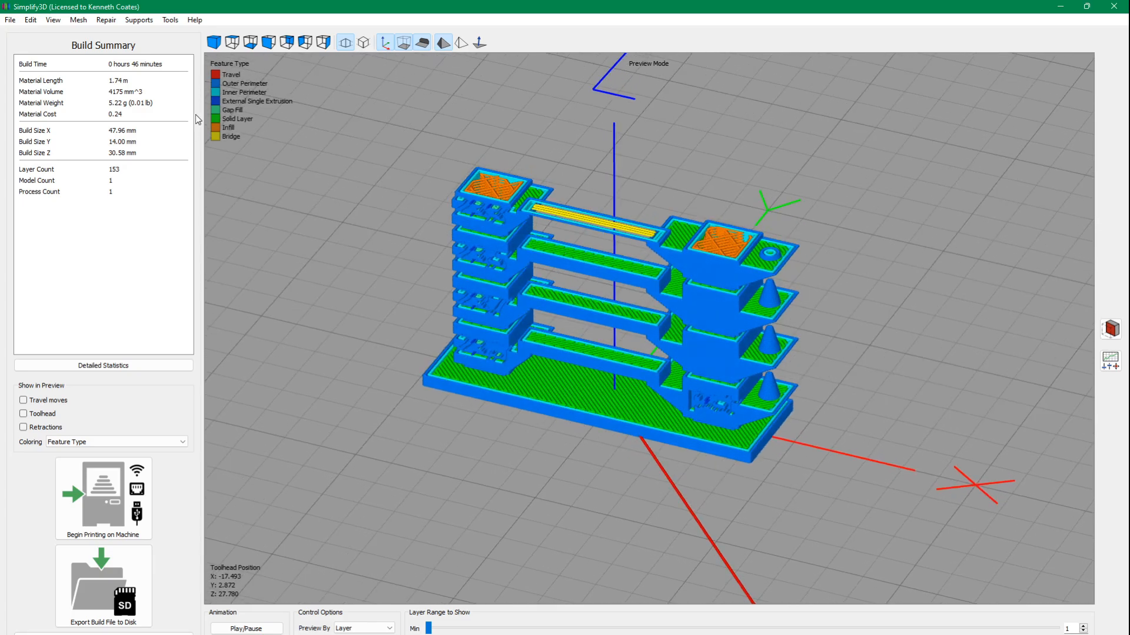
pyautogui.moveTo(484, 191); pyautogui.dragTo(584, 221)
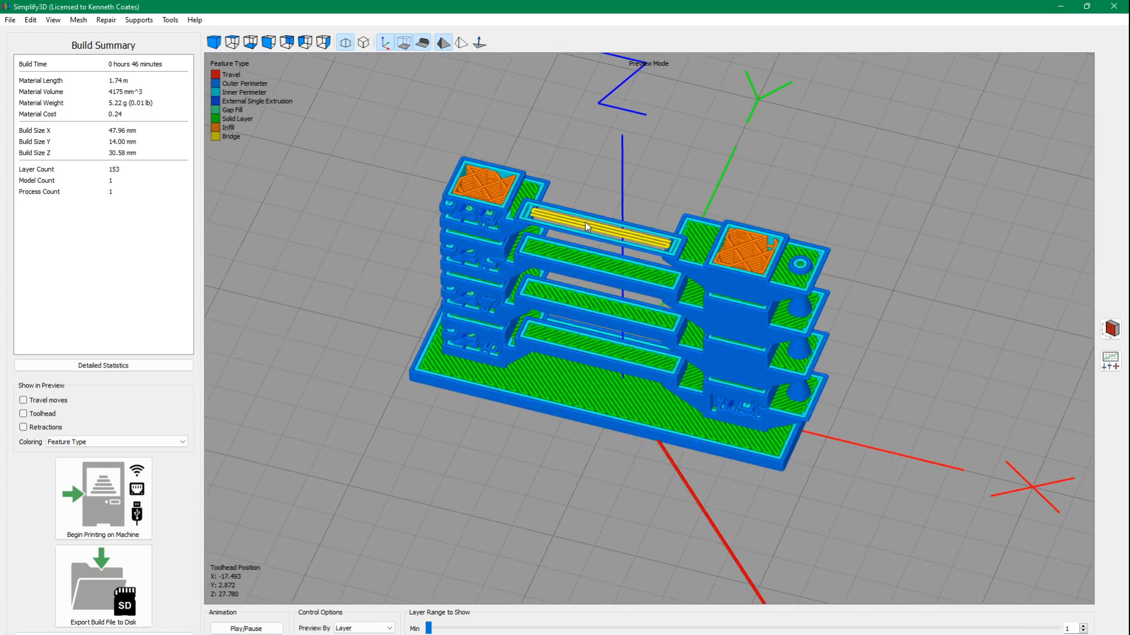
pyautogui.scroll(6, 584, 221)
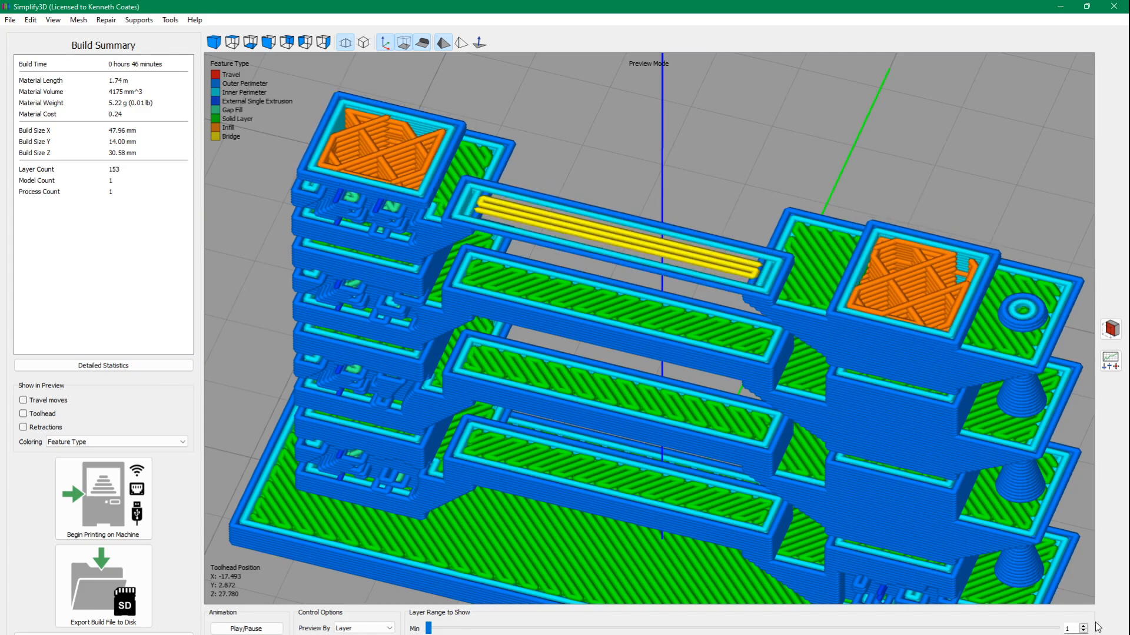
pyautogui.moveTo(861, 323); pyautogui.dragTo(733, 400)
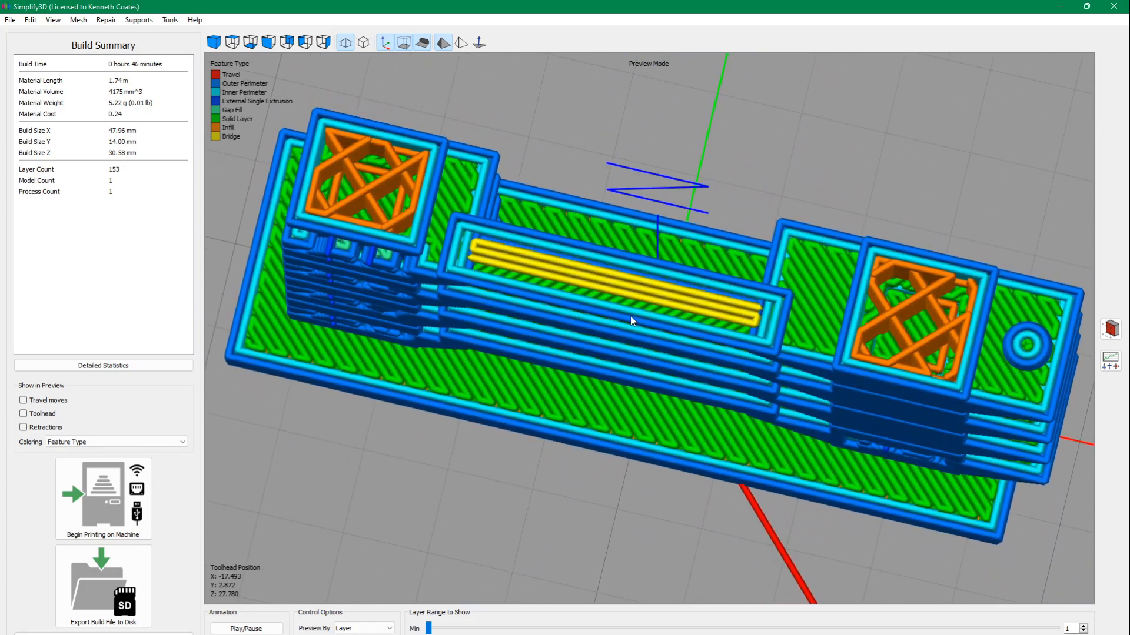
pyautogui.scroll(5, 630, 316)
pyautogui.scroll(-5, 581, 255)
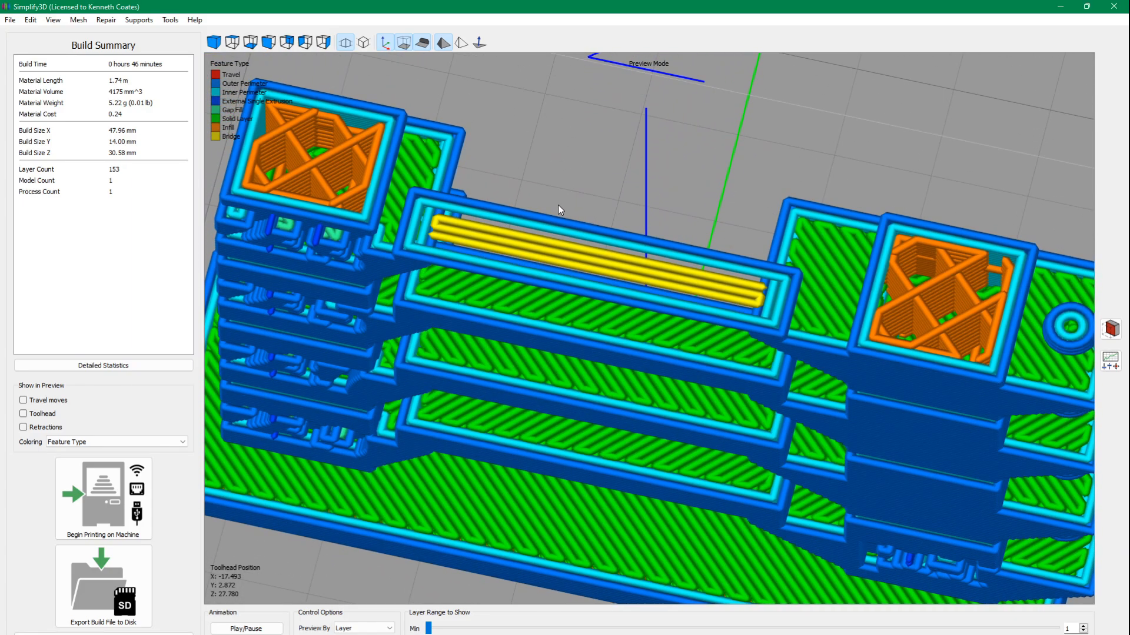
# Set Process 1's Bridging Extrusion Modifier to 120% and slice the model again without adding supports.
pyautogui.click(103, 634)
pyautogui.click(48, 372)
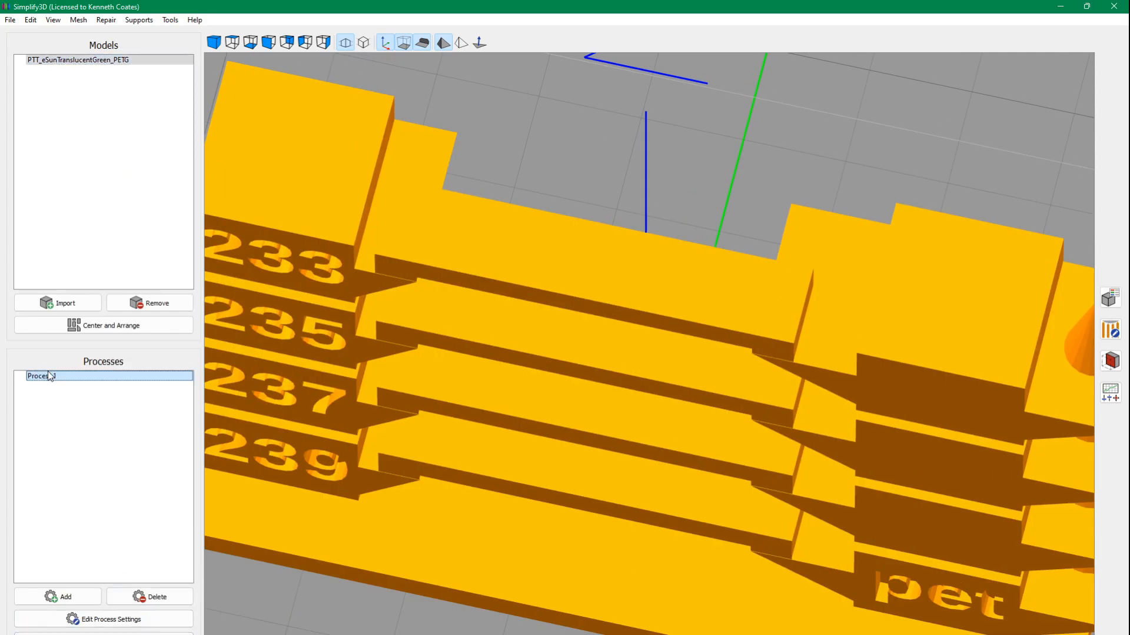
pyautogui.doubleClick(49, 373)
pyautogui.click(670, 209)
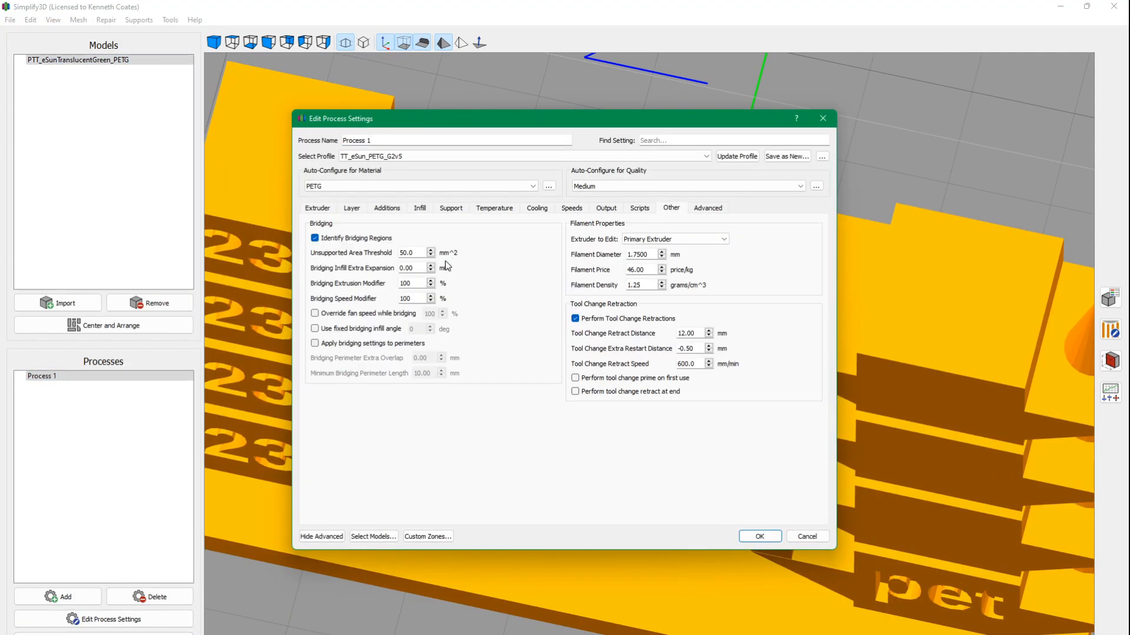
pyautogui.moveTo(425, 283); pyautogui.dragTo(376, 286)
pyautogui.write('4')
pyautogui.click(759, 537)
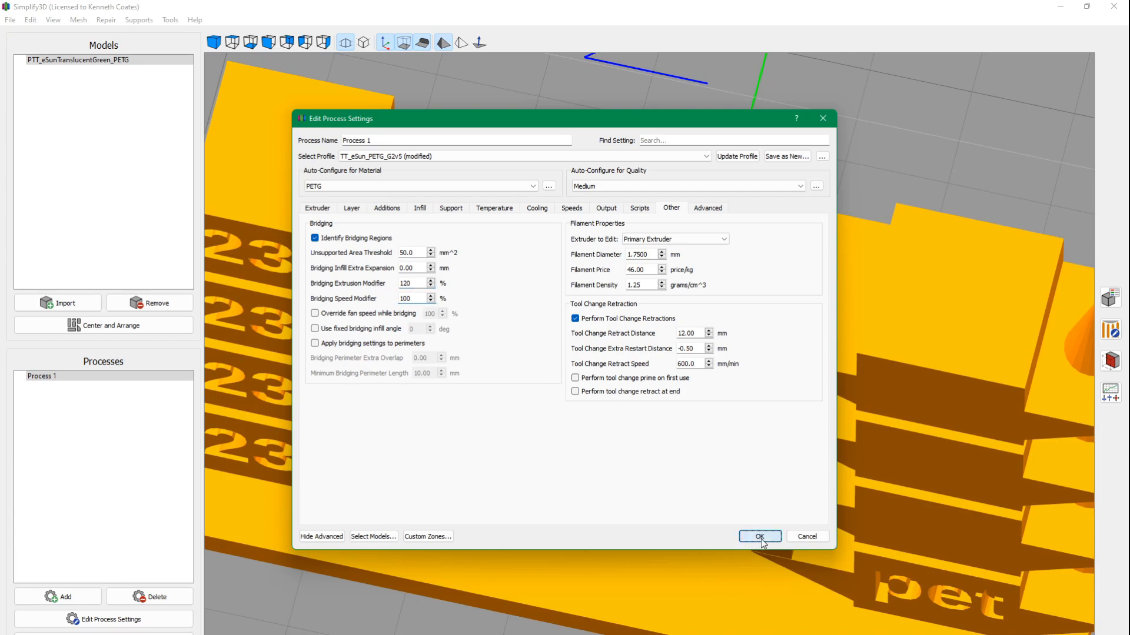
pyautogui.click(88, 634)
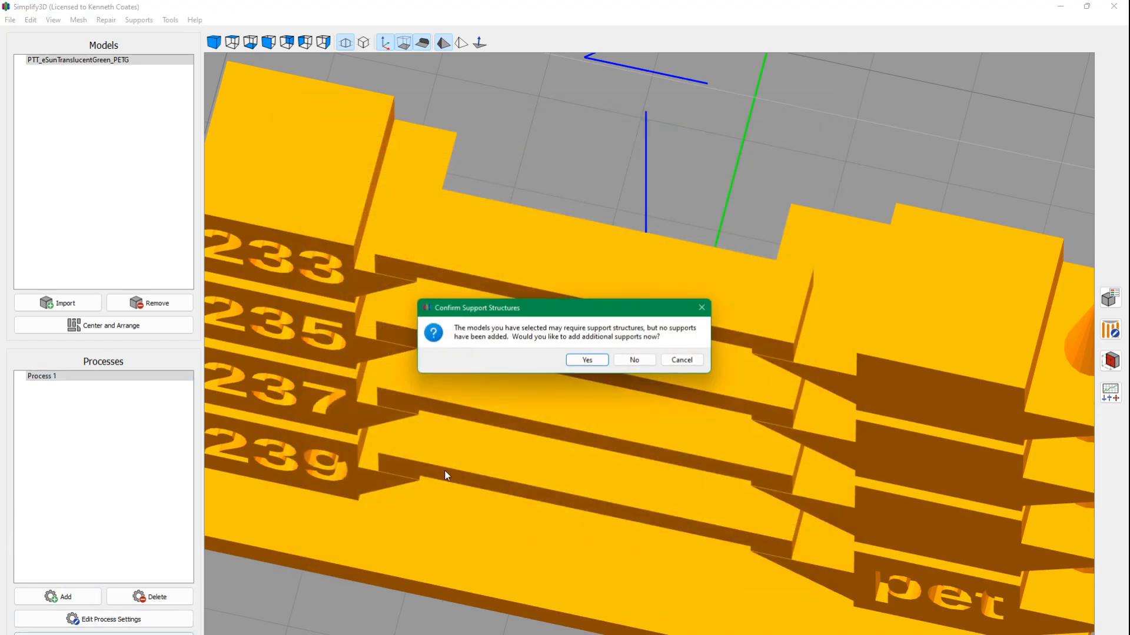
pyautogui.click(632, 360)
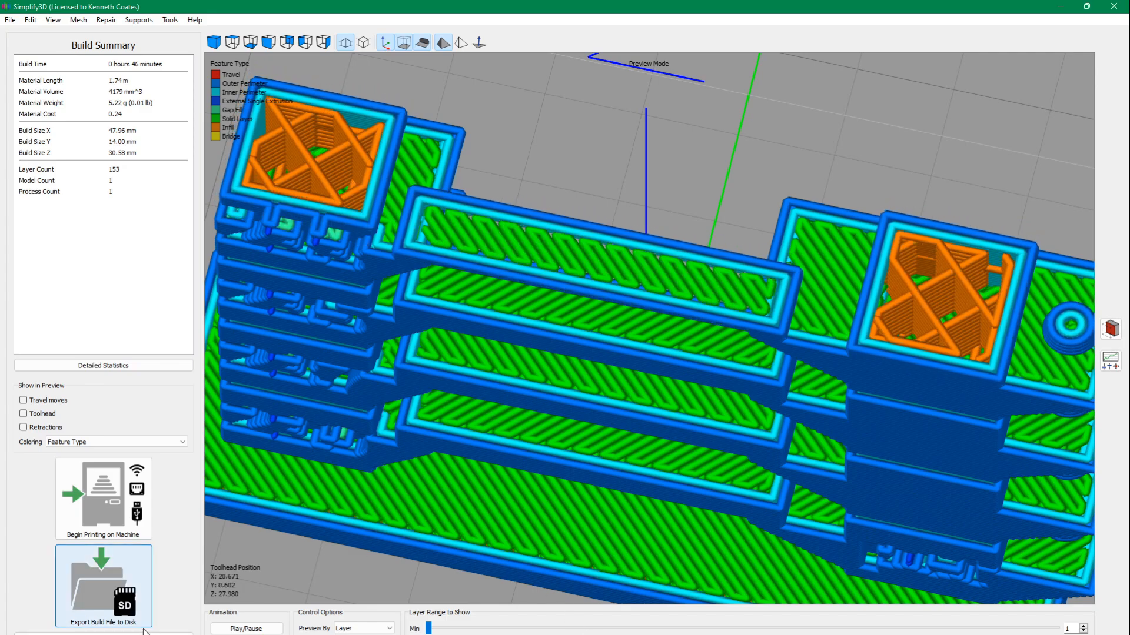
# Leave the print preview and set Process 1's Bridging Extrusion Modifier to 100%, accepting the settings.
pyautogui.click(64, 634)
pyautogui.click(61, 373)
pyautogui.doubleClick(61, 373)
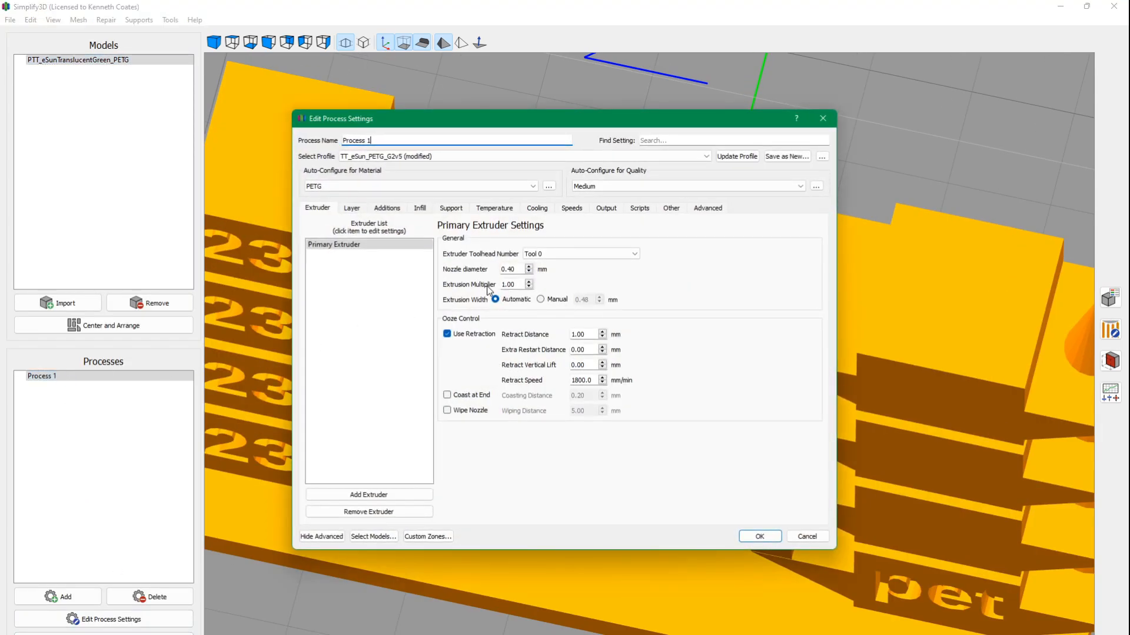
pyautogui.click(664, 209)
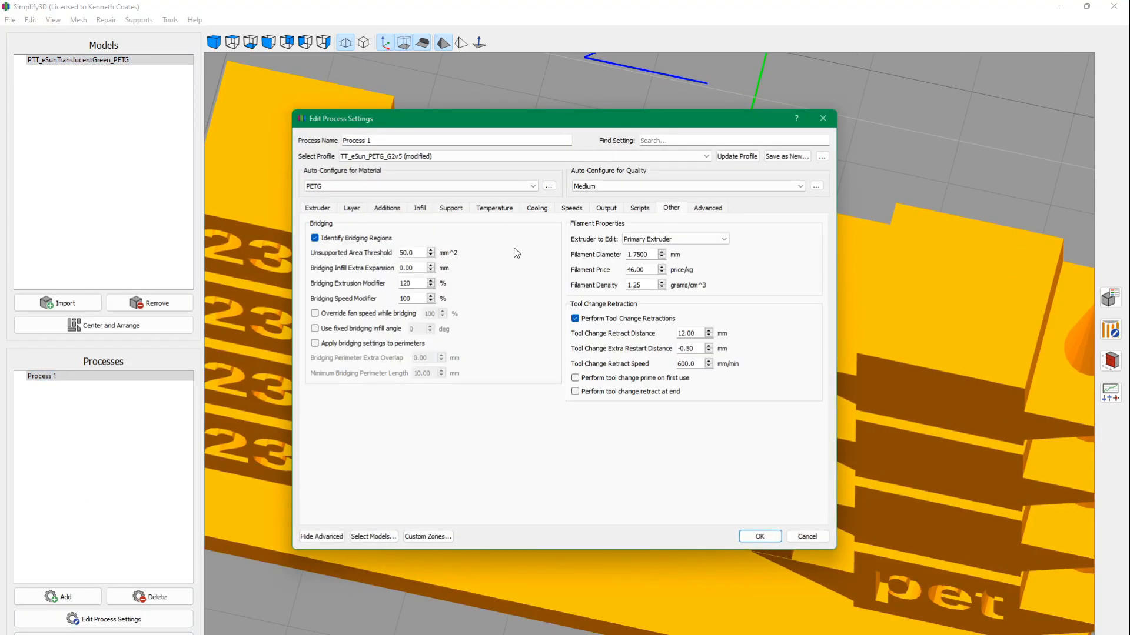
pyautogui.doubleClick(412, 284)
pyautogui.write('100')
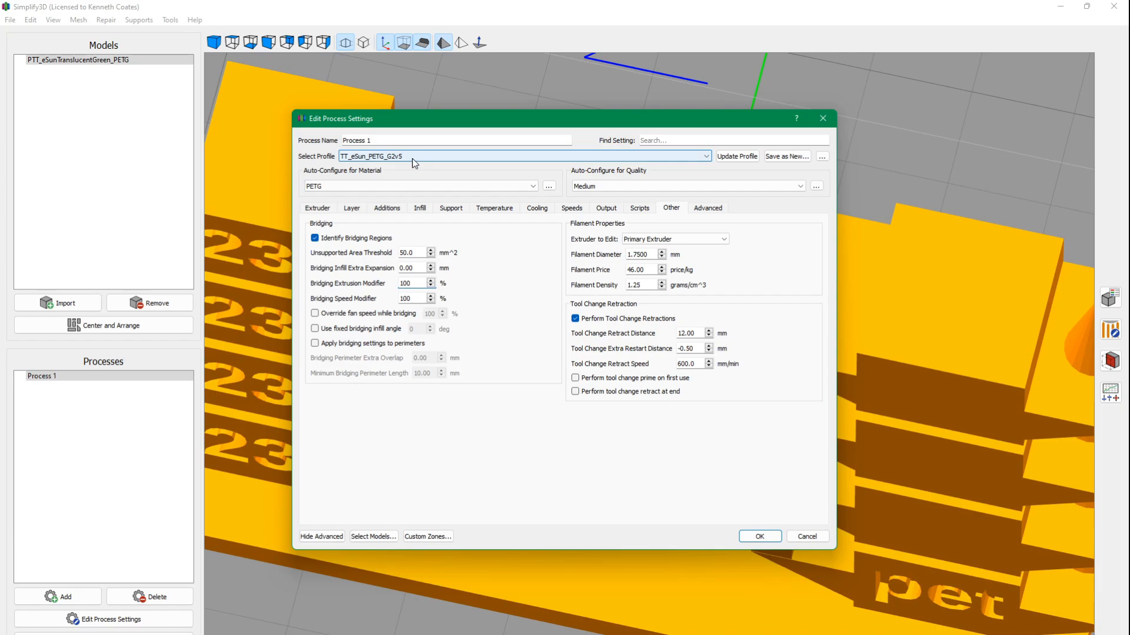
pyautogui.click(759, 537)
# Save the project as the factory file PTT_eSunTranslucentGreen_PETGv5.factory in the PointyTempTower folder.
pyautogui.hotkey('ctrl', 's')
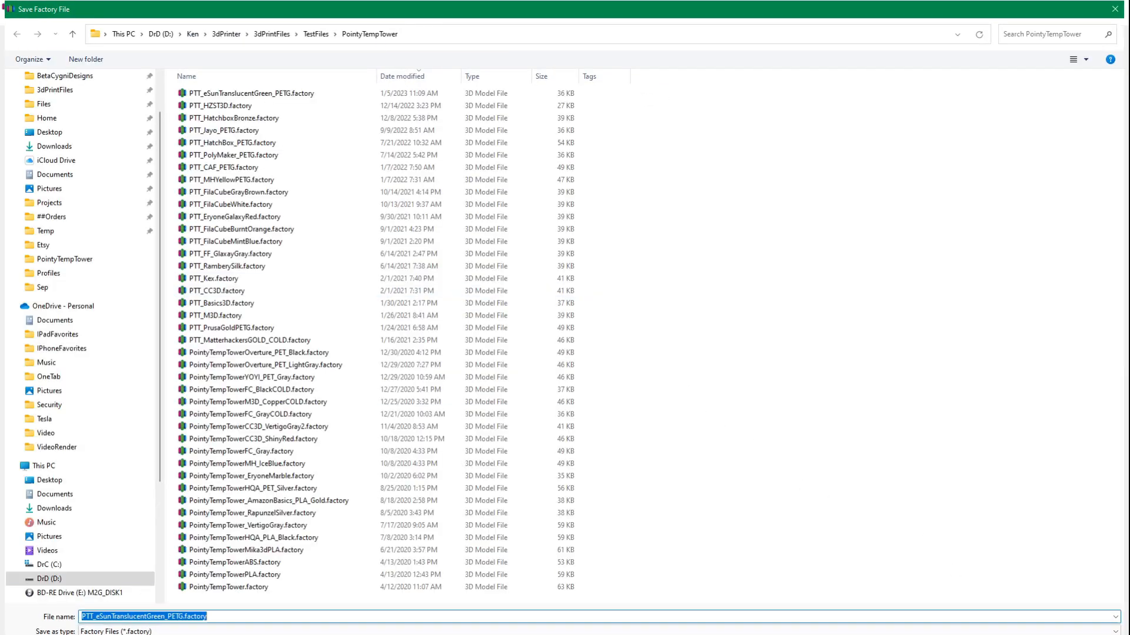
pyautogui.click(173, 616)
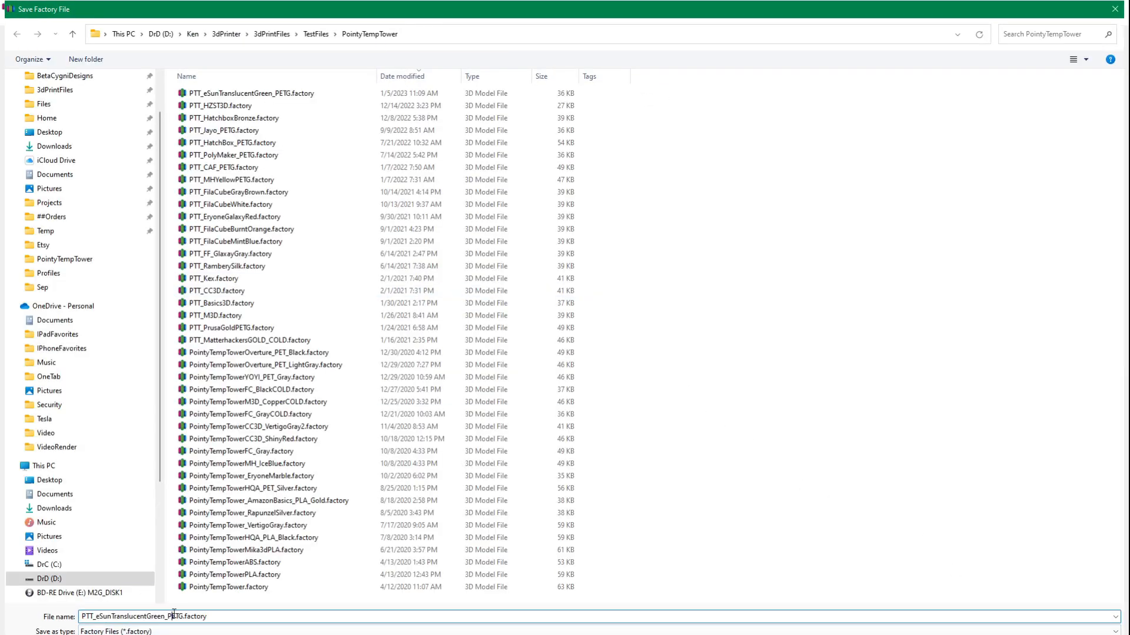
pyautogui.click(185, 616)
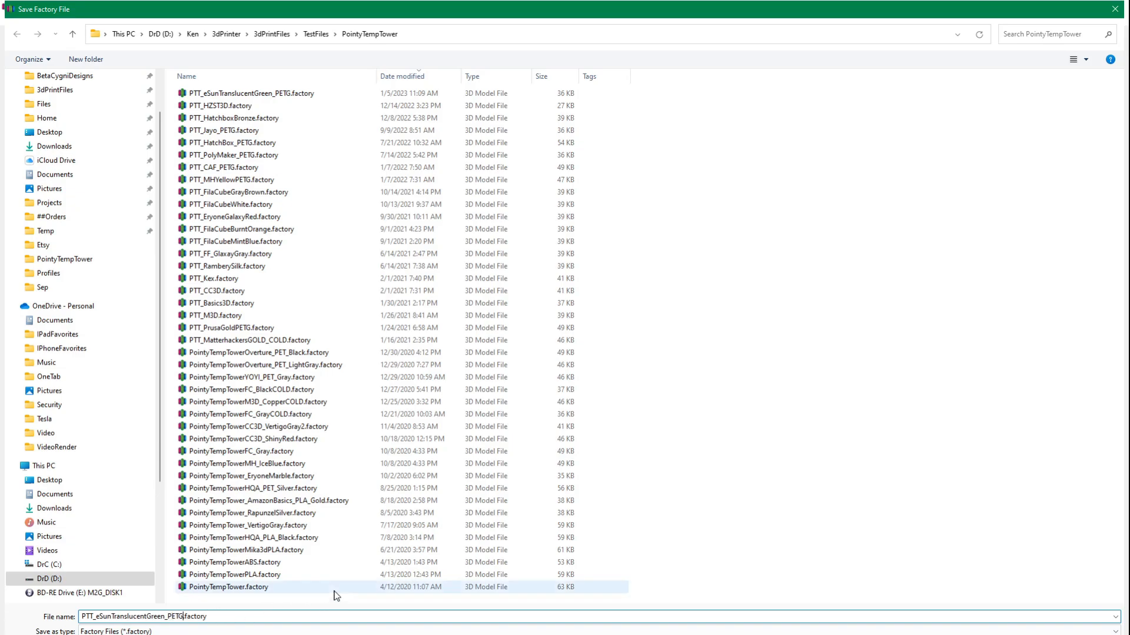
pyautogui.write('v5')
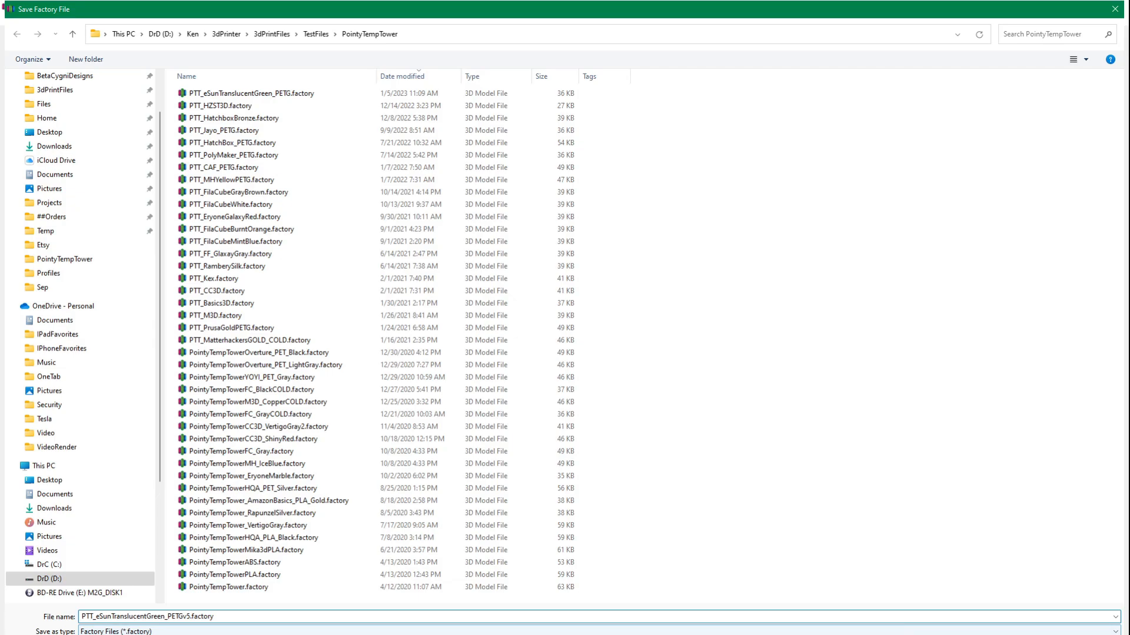
pyautogui.press('Return')
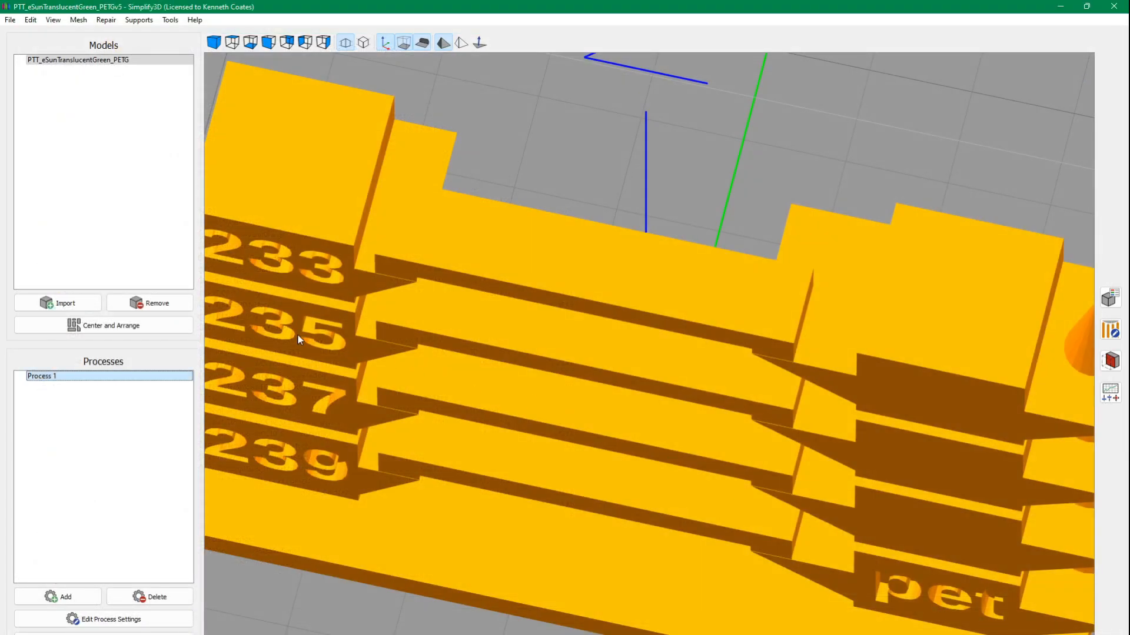
# Slice the temperature tower without adding supports, lower the previewed layers slightly, and look over the whole tower.
pyautogui.click(141, 633)
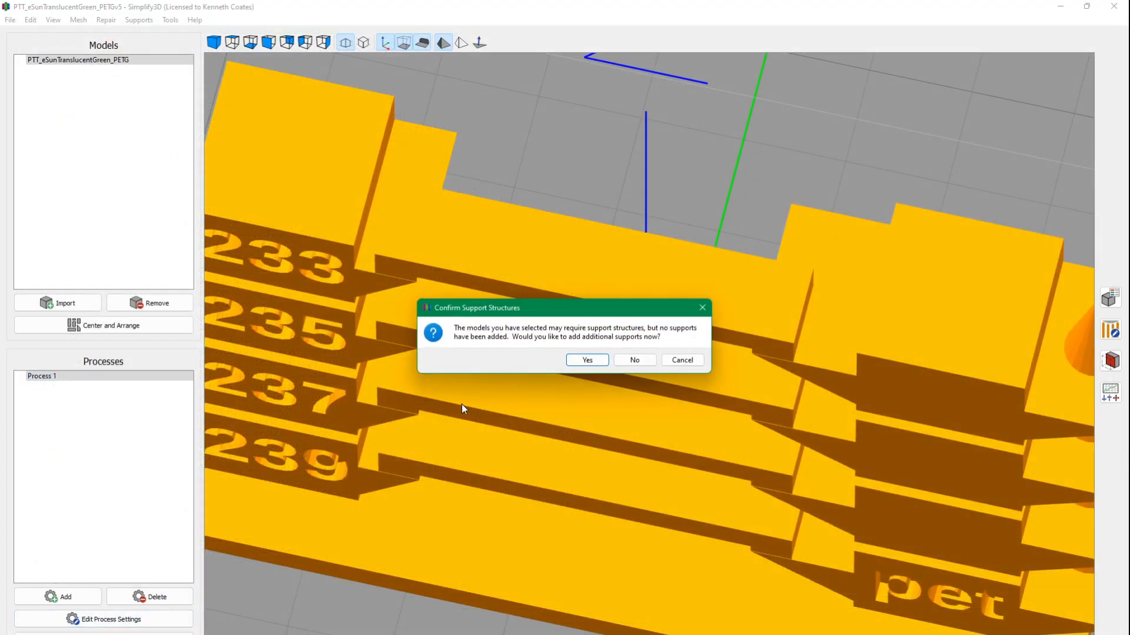
pyautogui.click(634, 360)
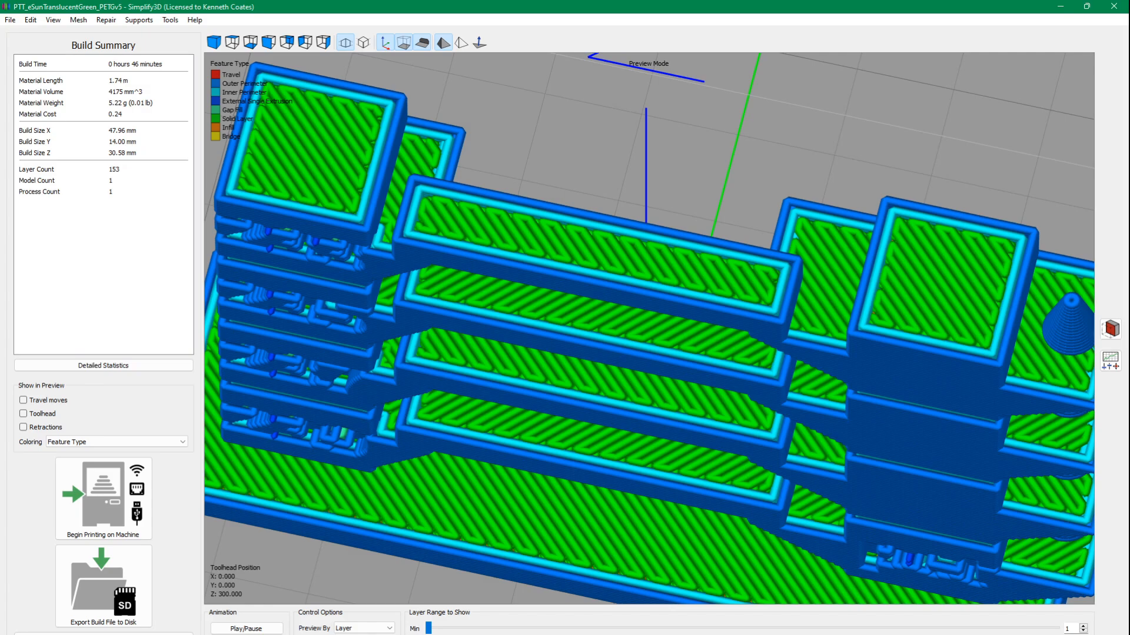
pyautogui.moveTo(1057, 634)
pyautogui.mouseDown()
pyautogui.moveTo(966, 634)
pyautogui.moveTo(1047, 634)
pyautogui.mouseUp()
pyautogui.scroll(-5, 665, 393)
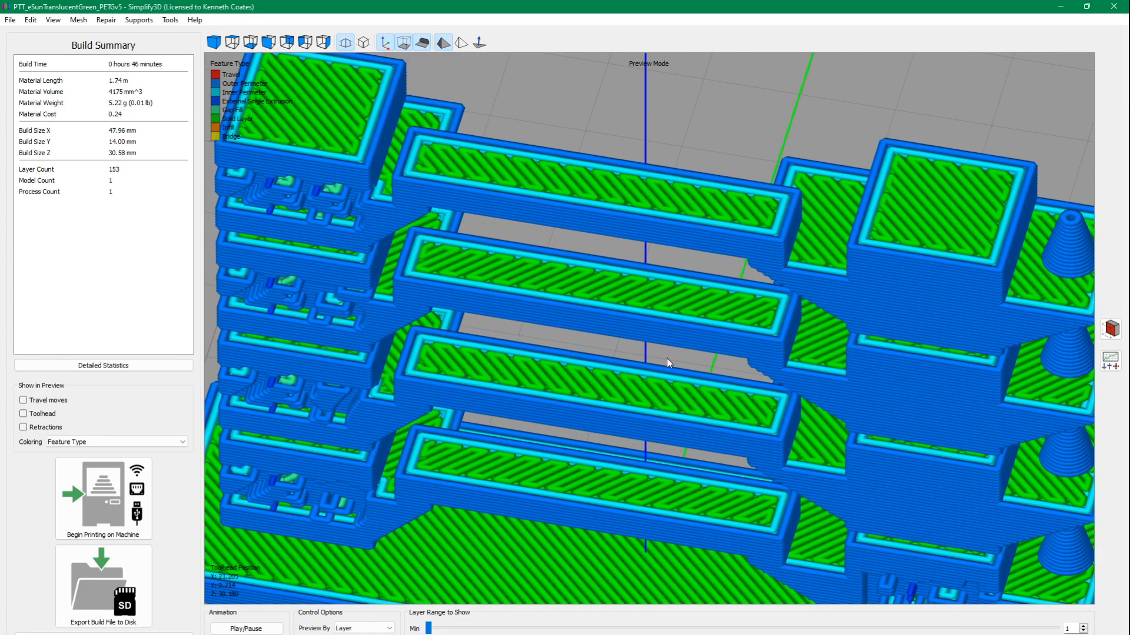
pyautogui.scroll(-1, 624, 358)
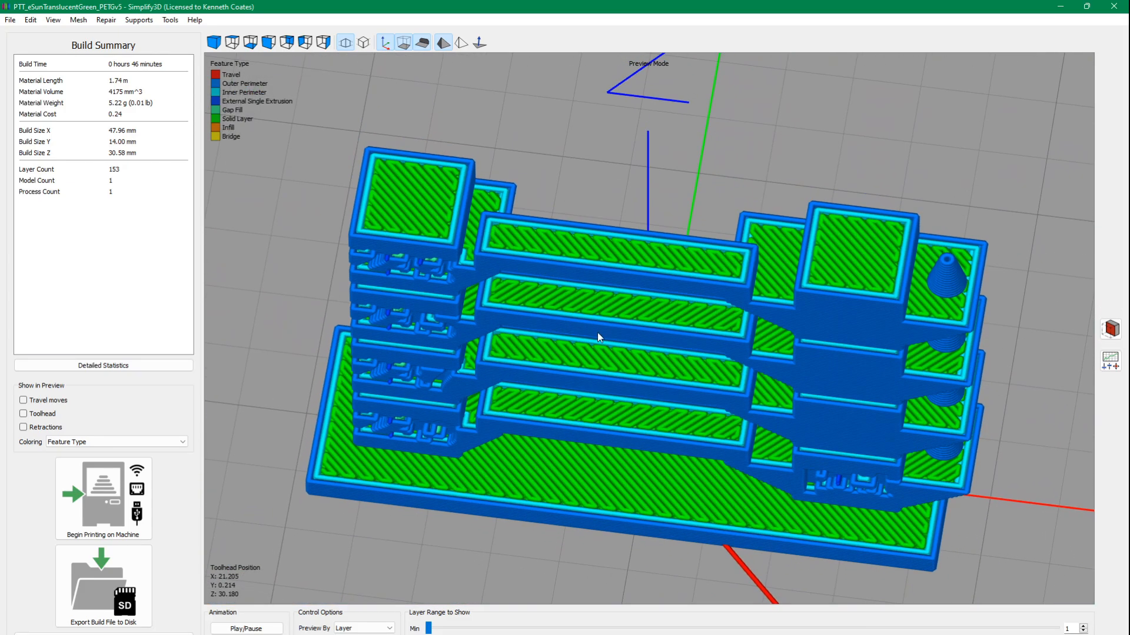
pyautogui.scroll(6, 598, 333)
pyautogui.scroll(-3, 598, 333)
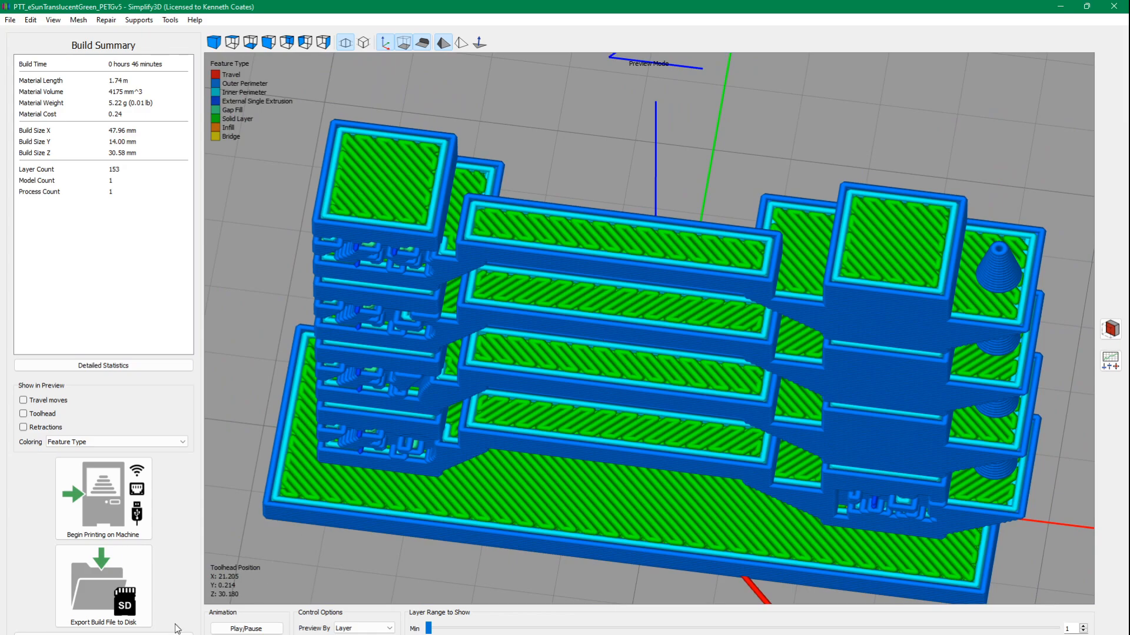
# Leave the print preview and open Process 1's infill settings beside those of the TT_eSun_PETG_G2 profile.
pyautogui.click(103, 633)
pyautogui.click(54, 375)
pyautogui.doubleClick(54, 376)
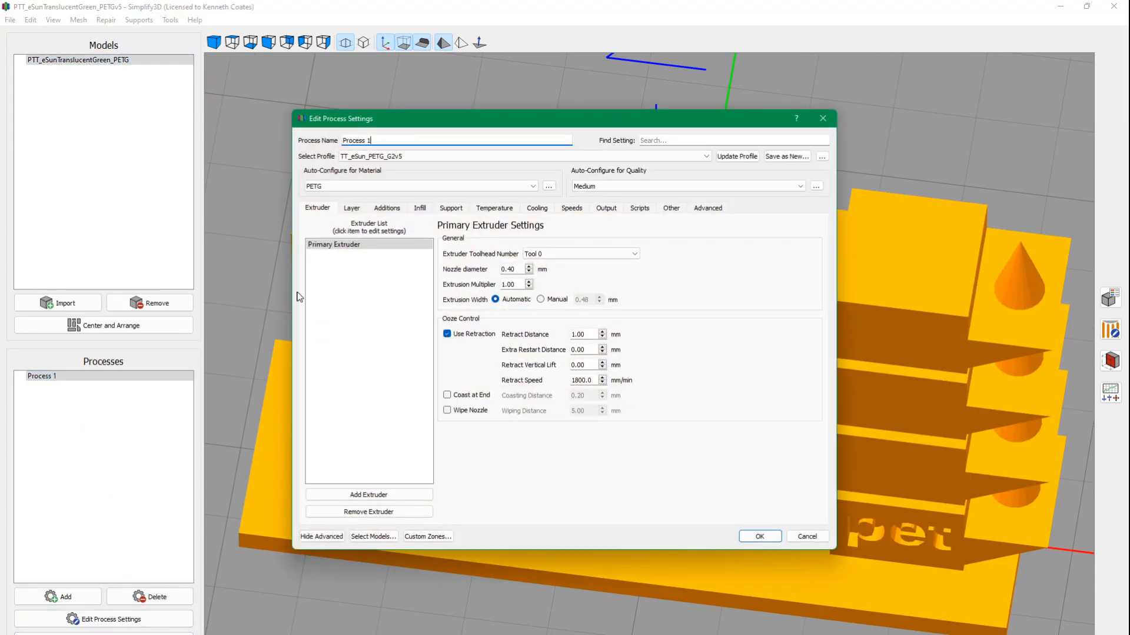
pyautogui.click(417, 207)
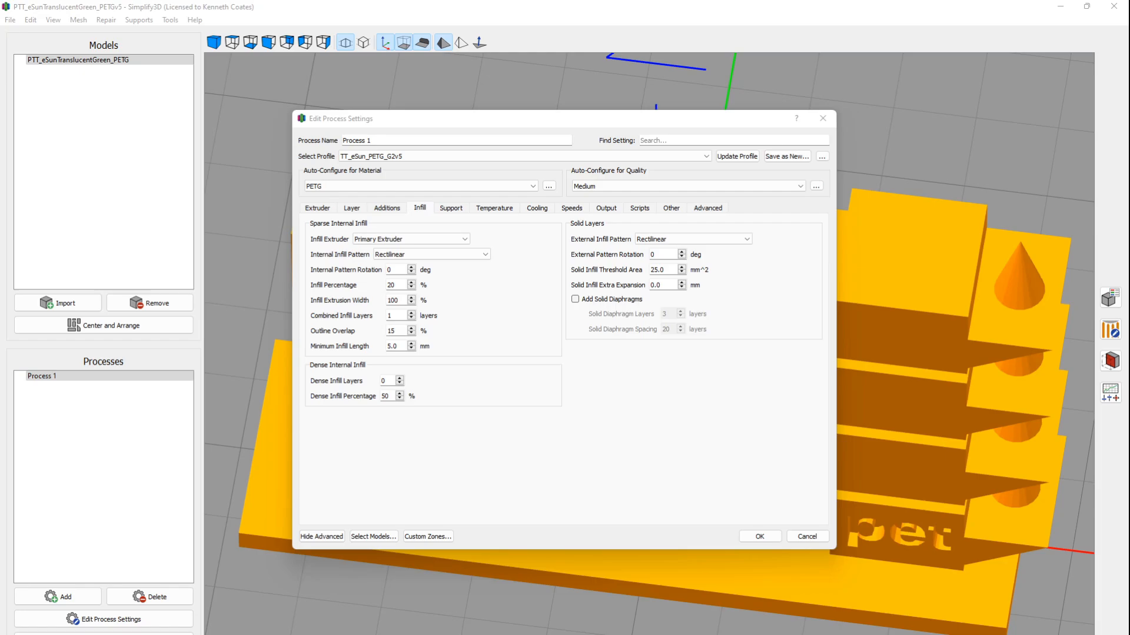
pyautogui.moveTo(594, 119); pyautogui.dragTo(834, 121)
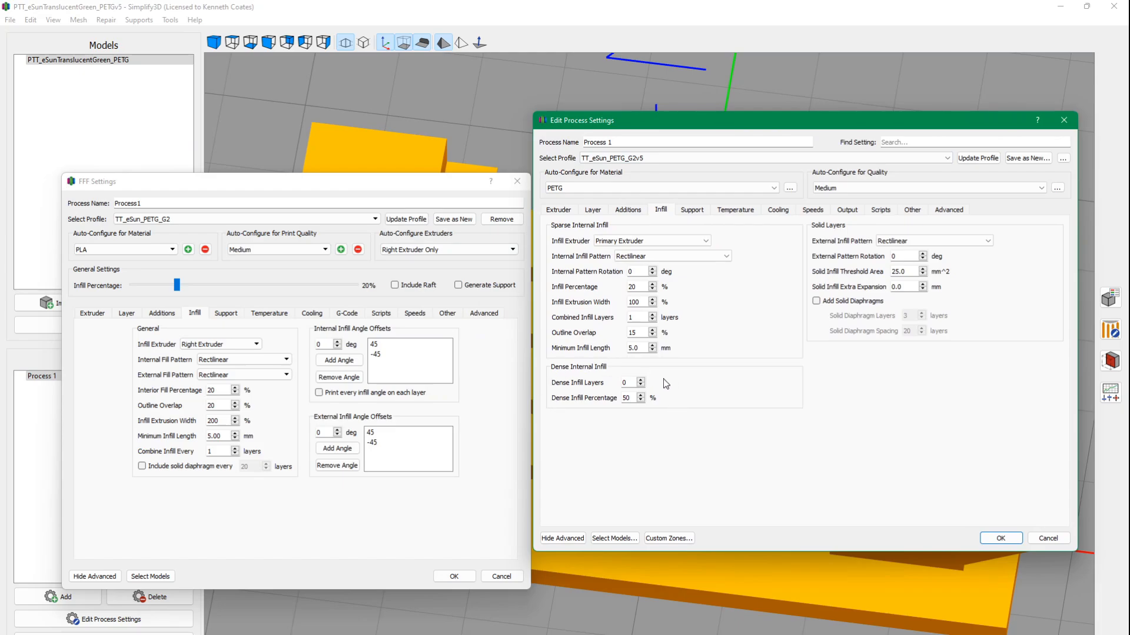
# Compare the dense infill and solid diaphragm options in the infill settings of the two profiles side by side.
pyautogui.moveTo(633, 386)
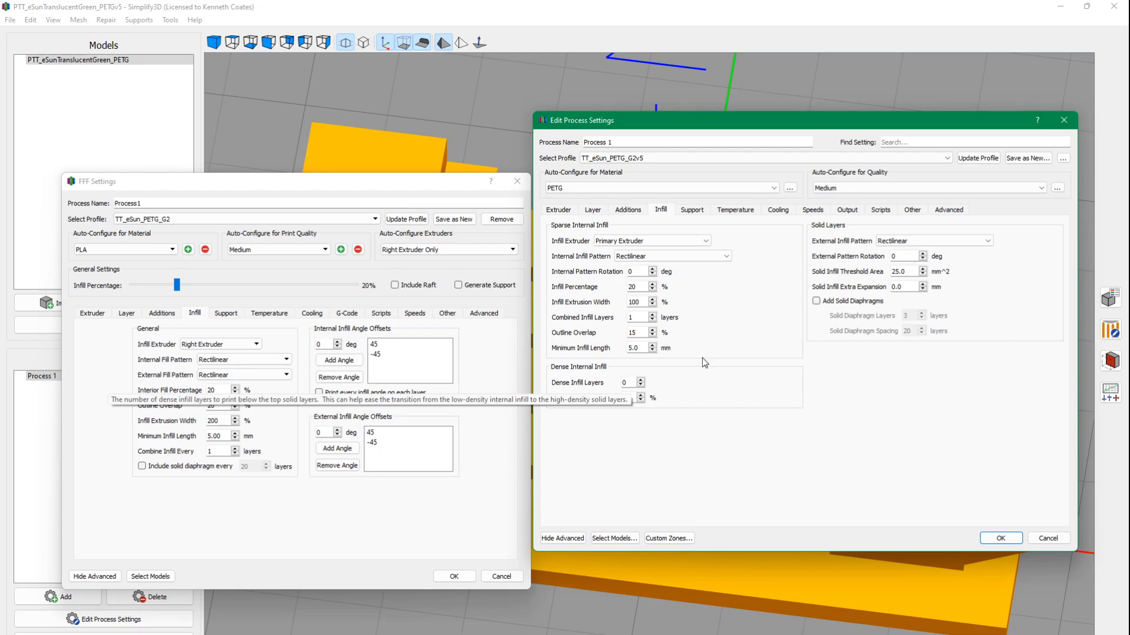
pyautogui.moveTo(814, 124); pyautogui.dragTo(719, 141)
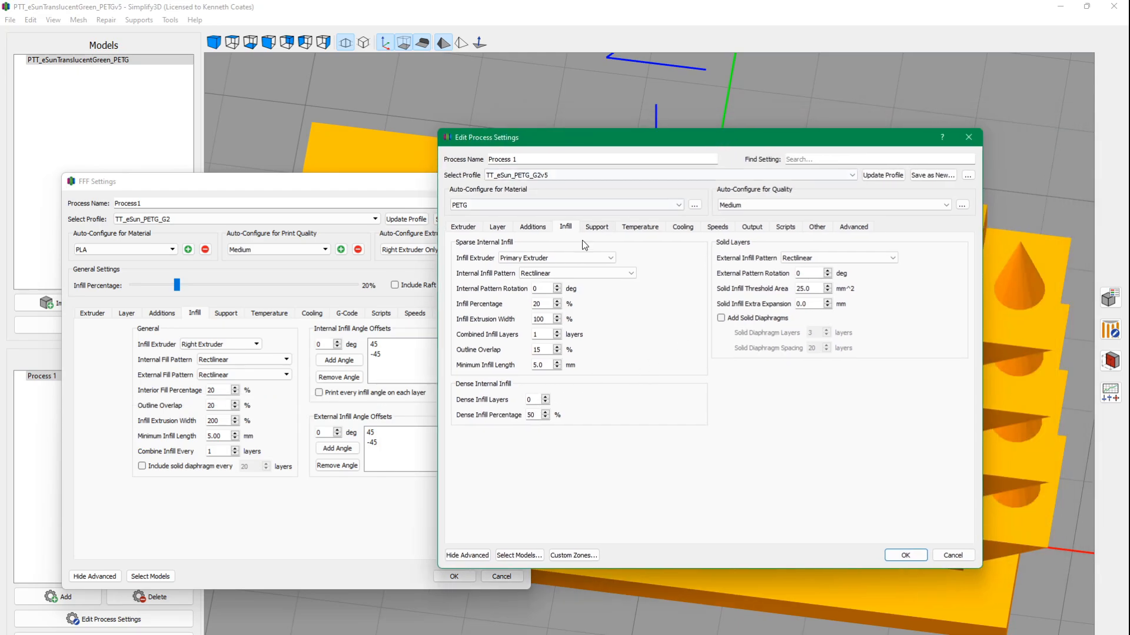
pyautogui.moveTo(536, 401)
pyautogui.moveTo(369, 185); pyautogui.dragTo(345, 162)
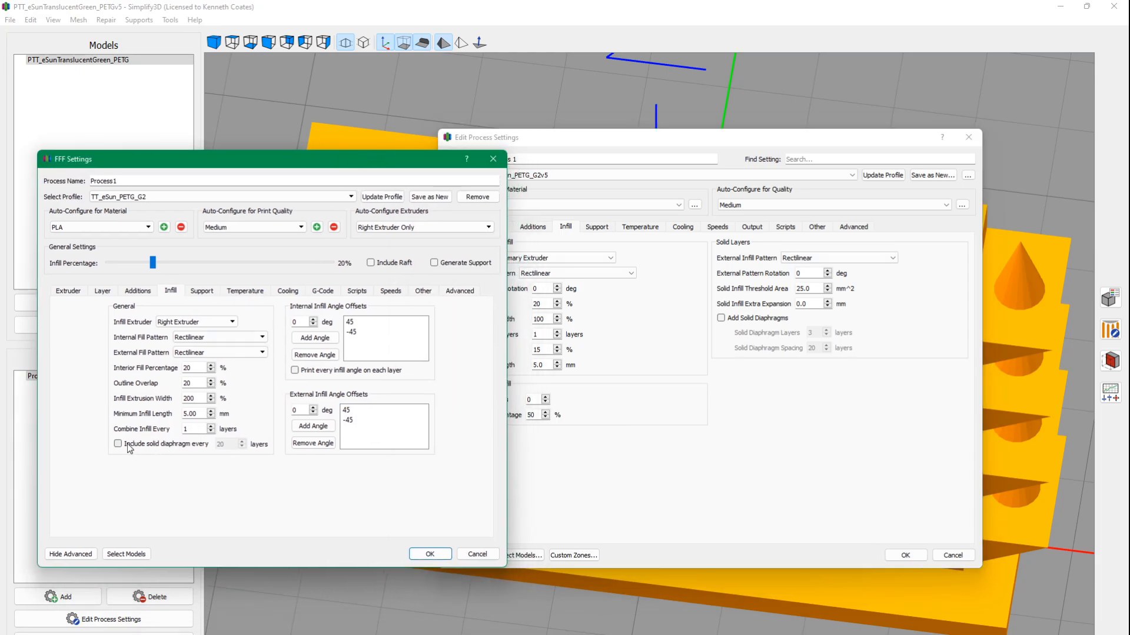
pyautogui.moveTo(128, 445)
pyautogui.moveTo(684, 139); pyautogui.dragTo(753, 142)
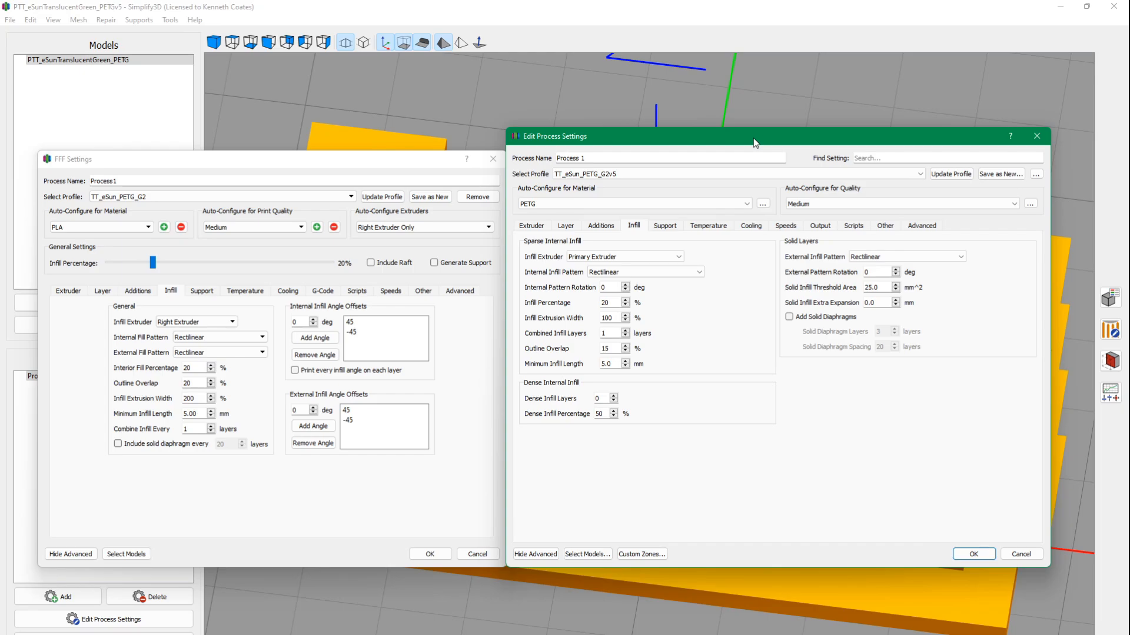
# Turn Add Solid Diaphragms on and back off in Process 1's infill settings, and close both settings dialogs.
pyautogui.click(789, 318)
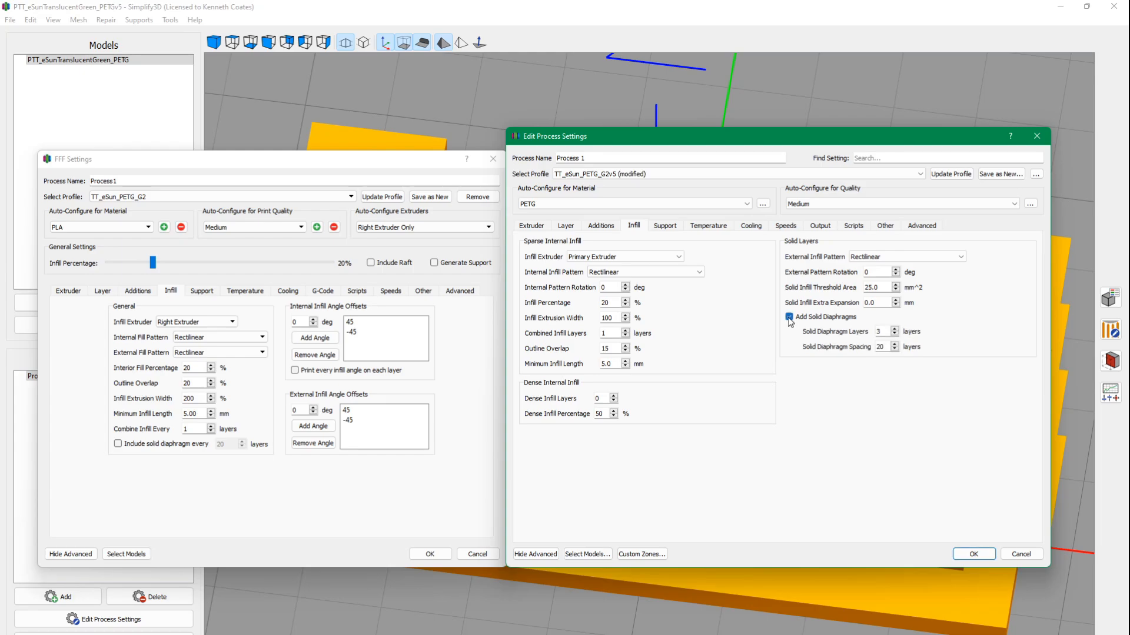
pyautogui.click(788, 318)
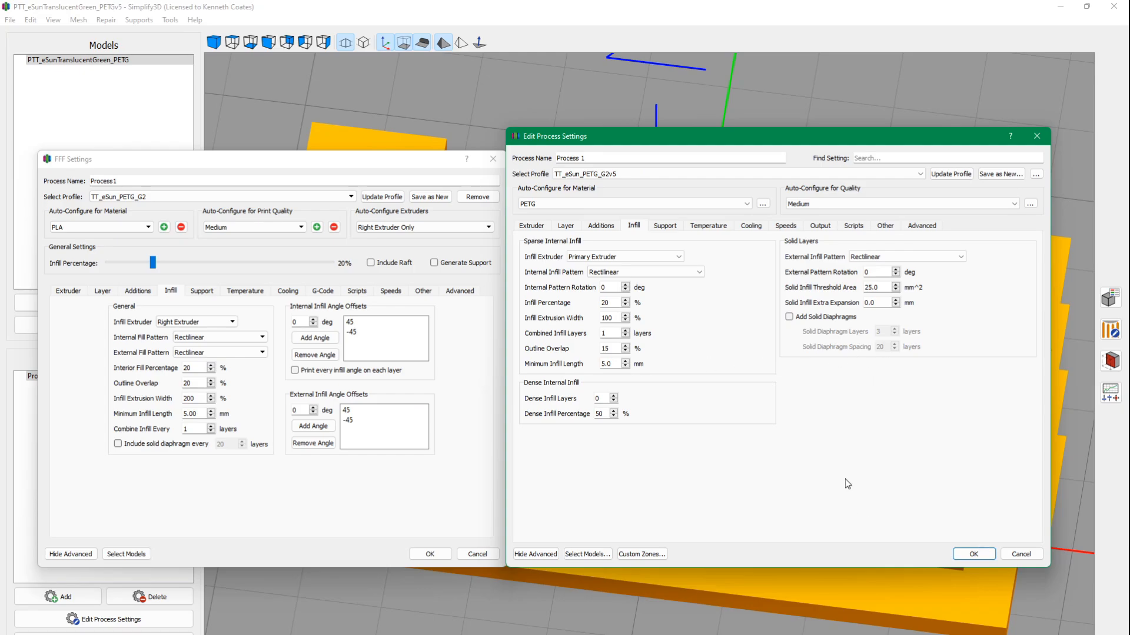
pyautogui.click(973, 555)
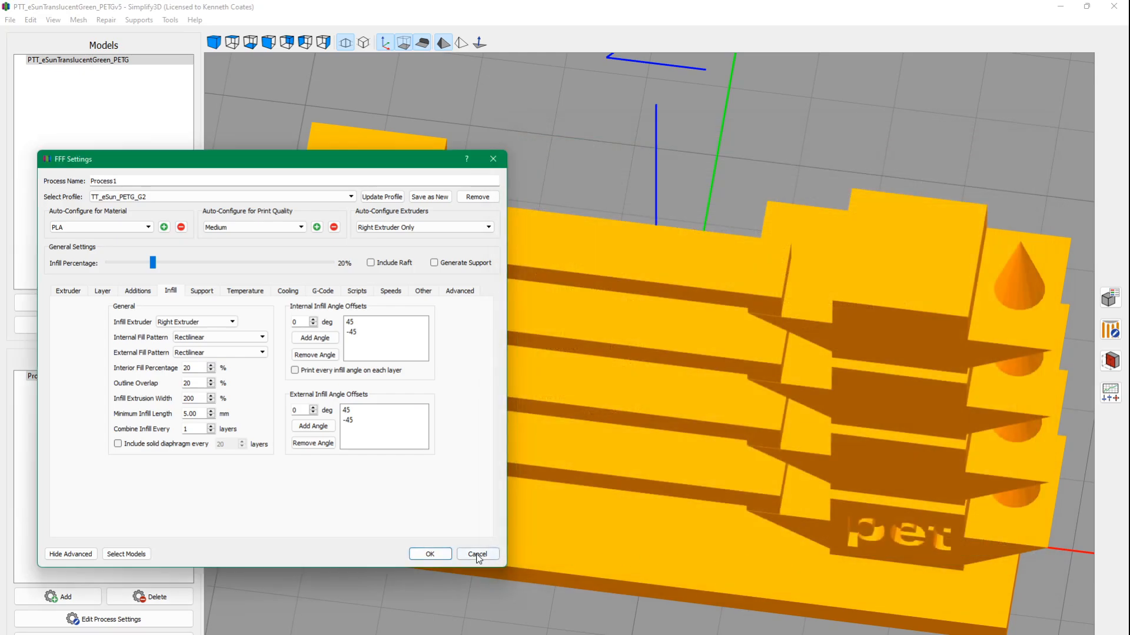
pyautogui.click(436, 554)
# Slice the temperature tower again without adding supports.
pyautogui.moveTo(612, 340); pyautogui.dragTo(609, 240)
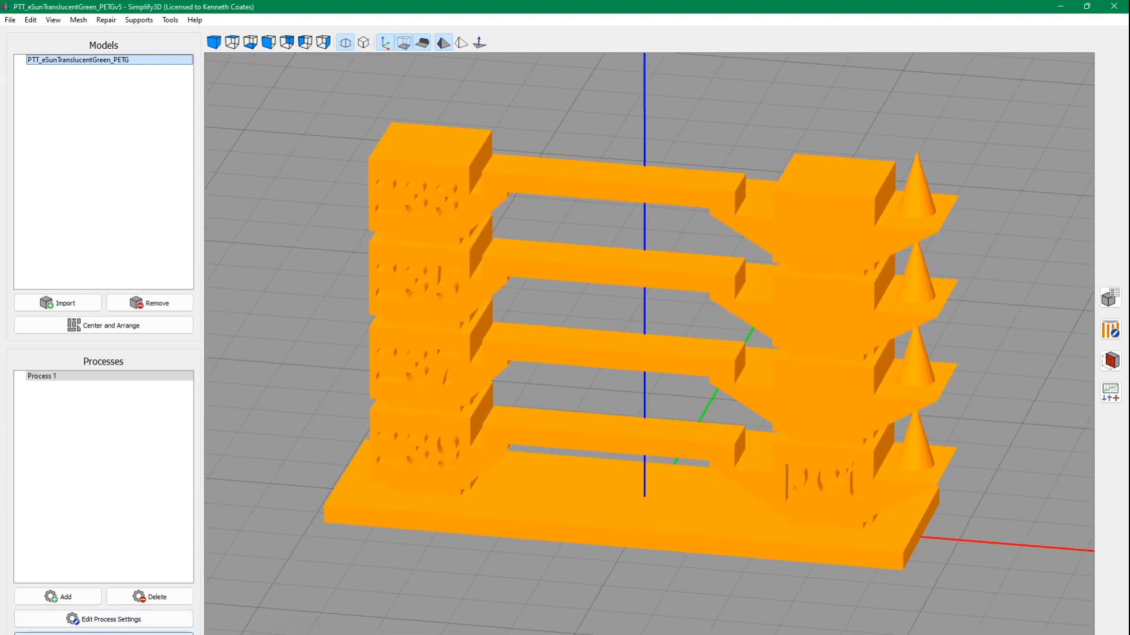
pyautogui.click(104, 633)
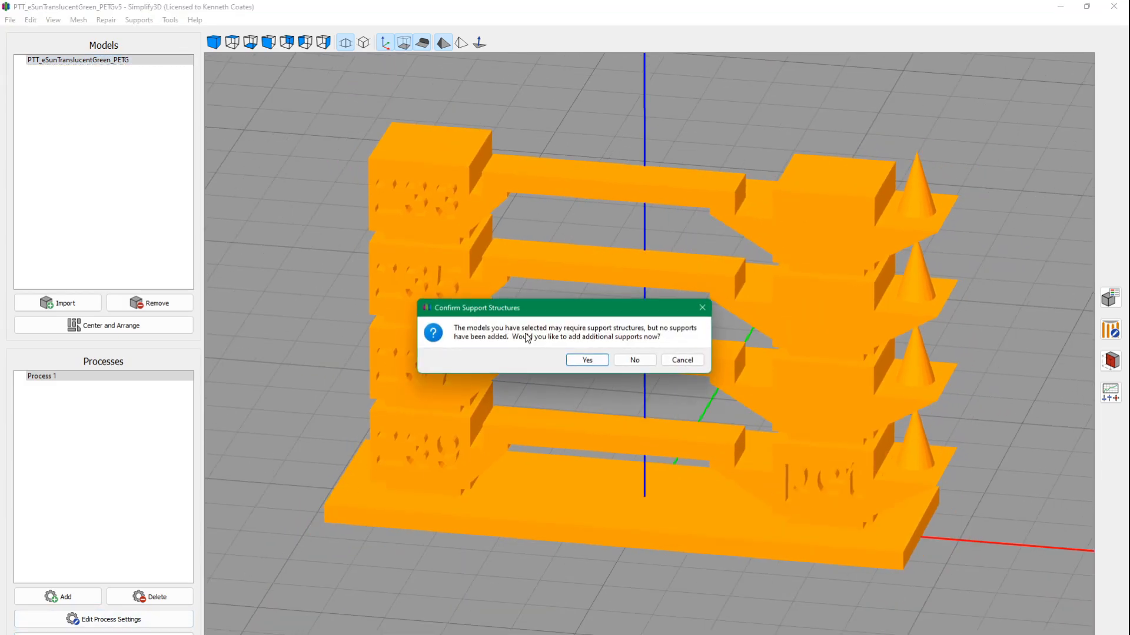
pyautogui.click(649, 366)
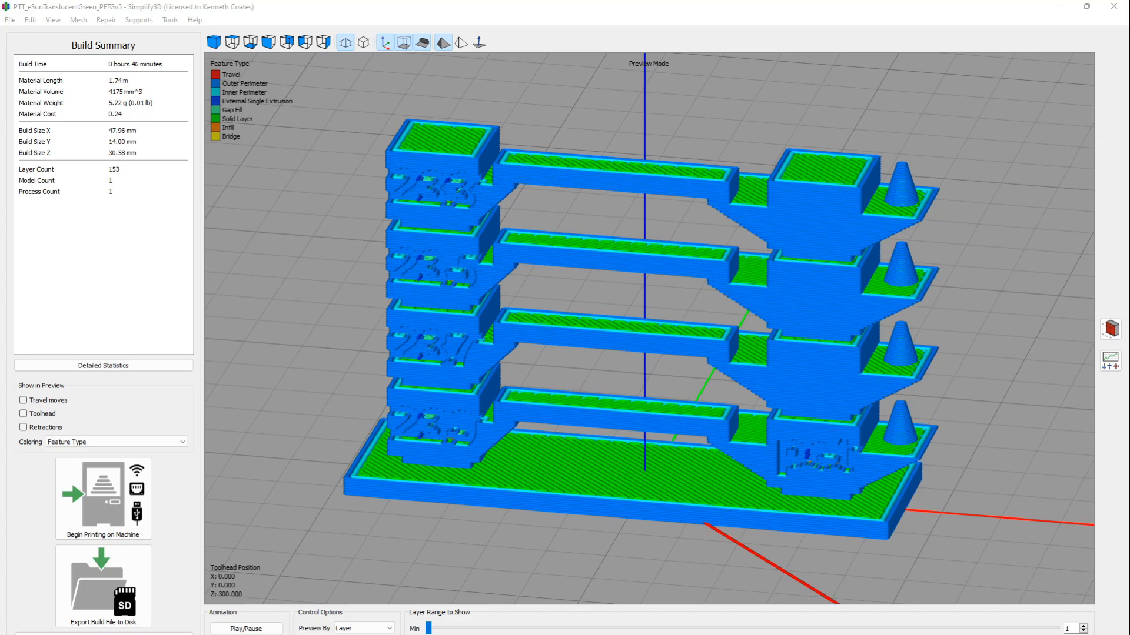
# Compare the build statistics of the sliced tower in the older Simplify3D version with those in the newer one.
pyautogui.moveTo(0, 52); pyautogui.dragTo(651, 56)
pyautogui.doubleClick(651, 56)
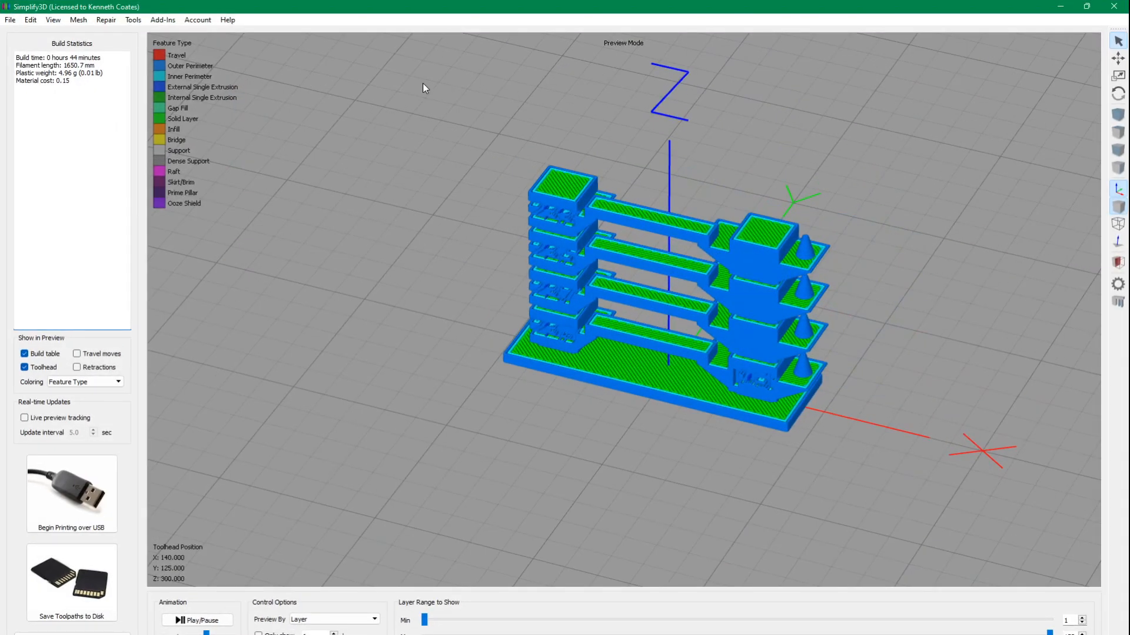
pyautogui.click(1065, 8)
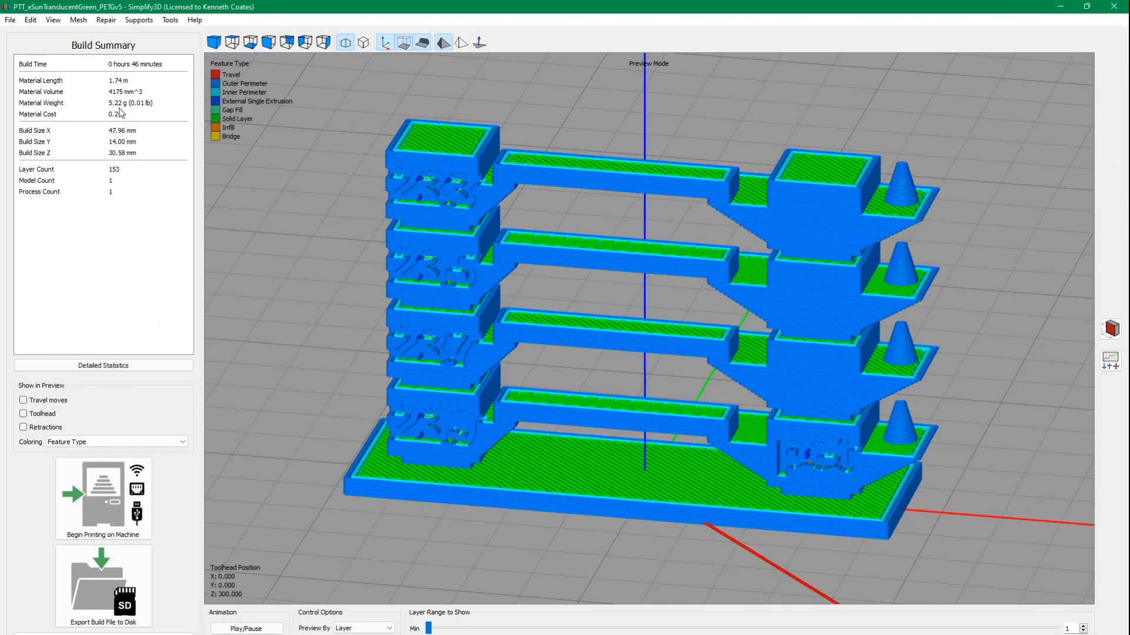
# Examine the single extrusions in the recessed temperature numbers close up, from the front and from the side.
pyautogui.moveTo(662, 273); pyautogui.dragTo(680, 291)
pyautogui.scroll(10, 419, 290)
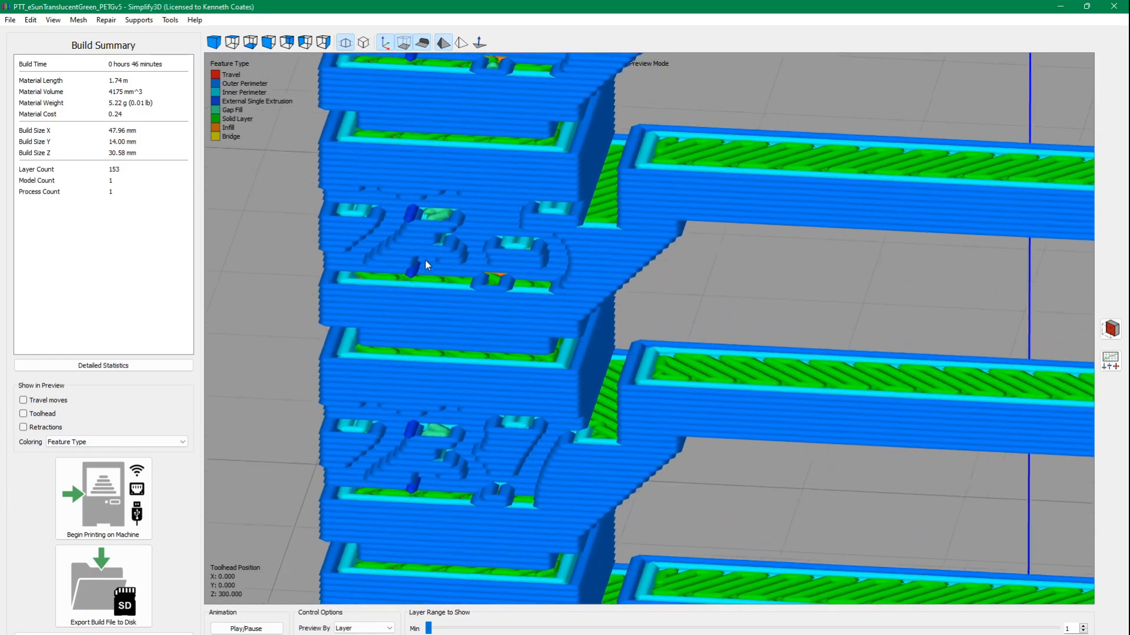
pyautogui.moveTo(426, 218); pyautogui.dragTo(514, 193)
pyautogui.scroll(3, 449, 215)
pyautogui.moveTo(384, 273); pyautogui.dragTo(700, 275)
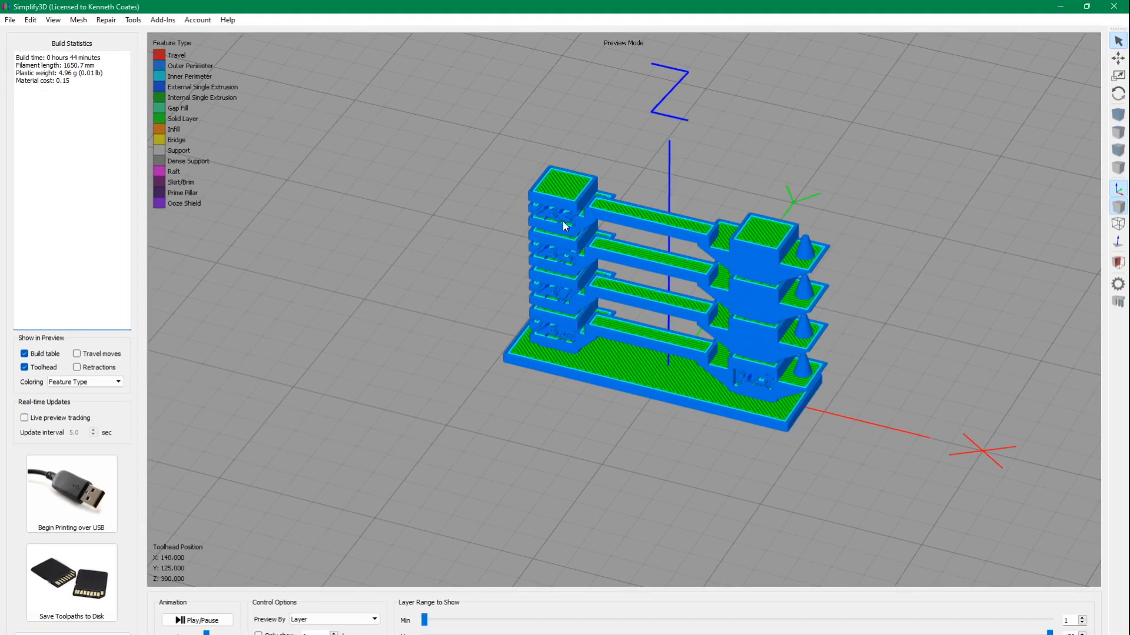
# Switch to the older Simplify3D version and examine the same number recesses of its sliced tower from several angles.
pyautogui.moveTo(562, 221); pyautogui.dragTo(832, 129)
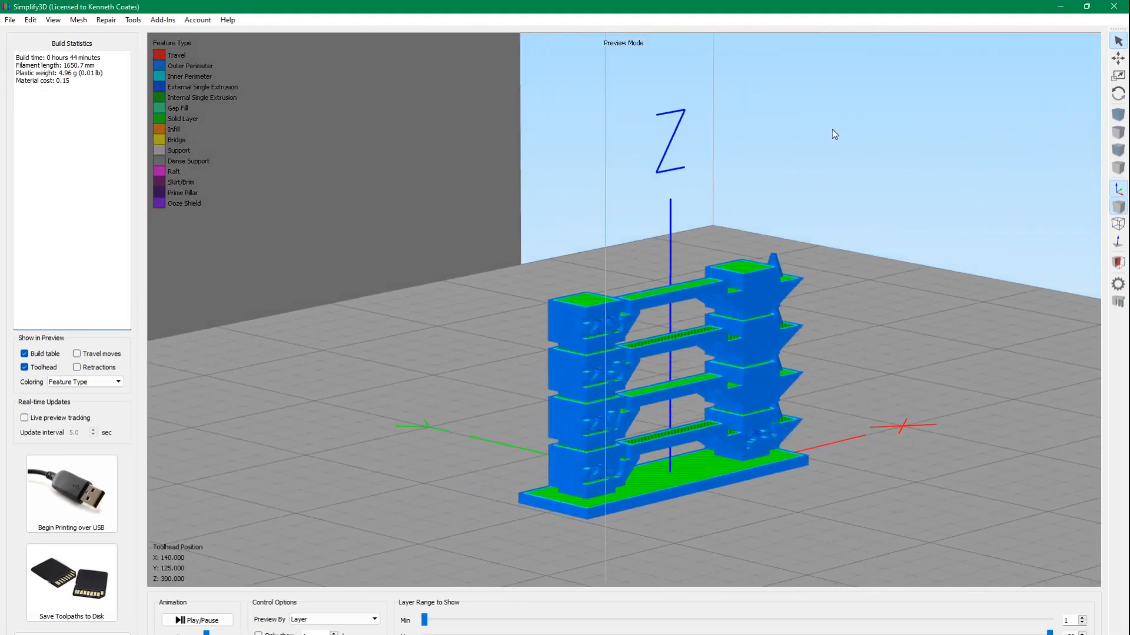
pyautogui.scroll(5, 633, 330)
pyautogui.scroll(2, 634, 331)
pyautogui.moveTo(634, 331); pyautogui.dragTo(455, 315)
pyautogui.scroll(-2, 455, 315)
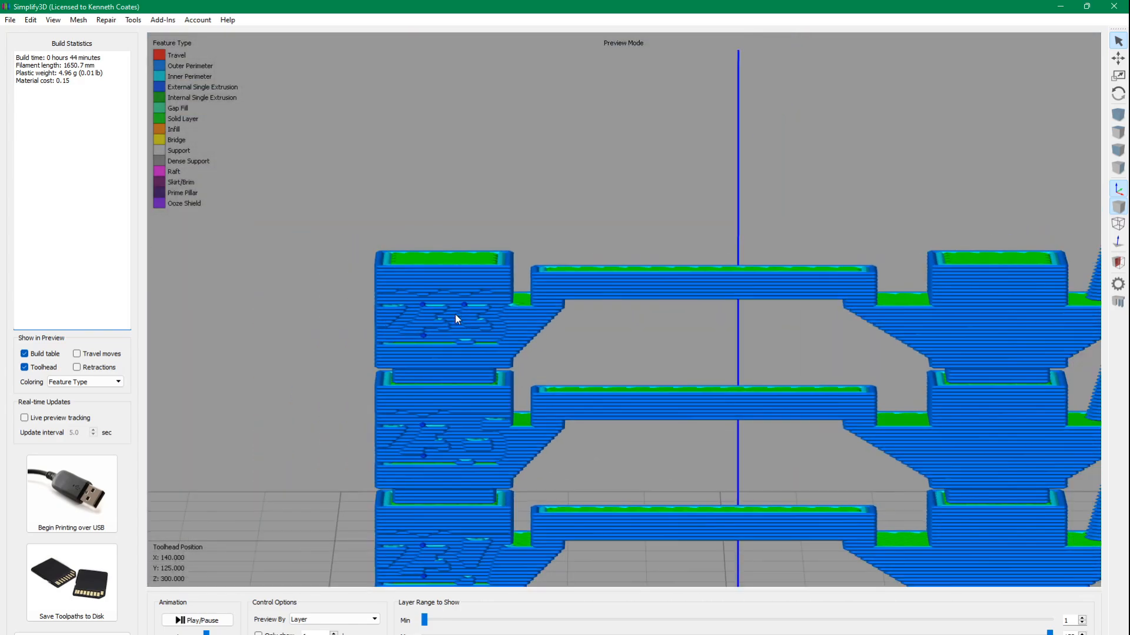
pyautogui.scroll(2, 455, 315)
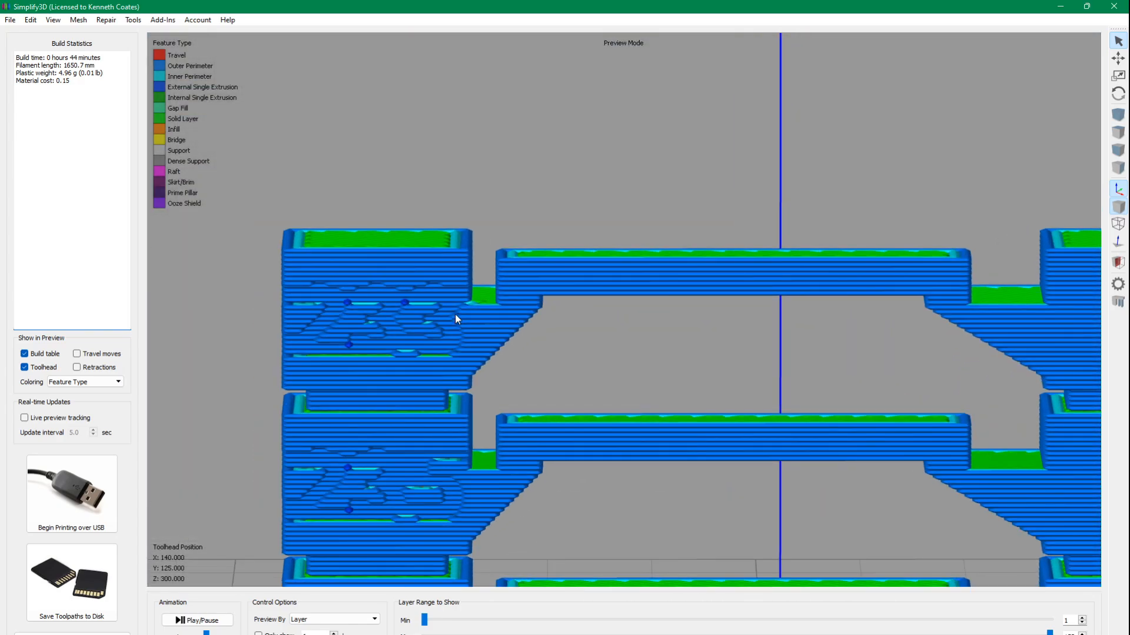
pyautogui.moveTo(391, 322); pyautogui.dragTo(484, 340)
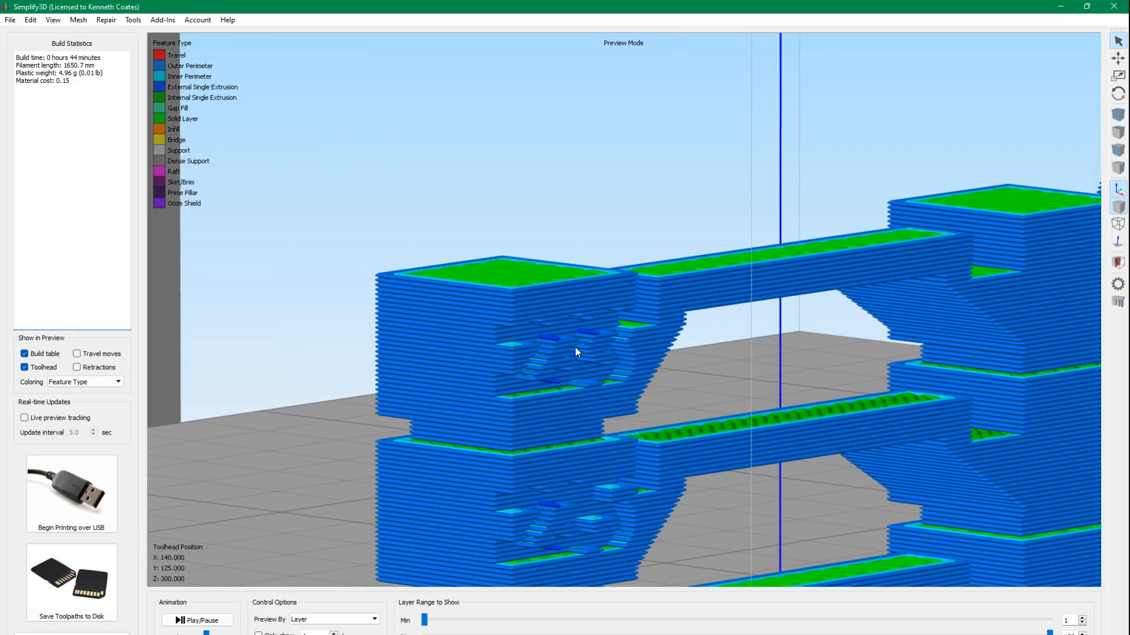
pyautogui.scroll(-2, 574, 347)
pyautogui.moveTo(578, 349); pyautogui.dragTo(396, 347)
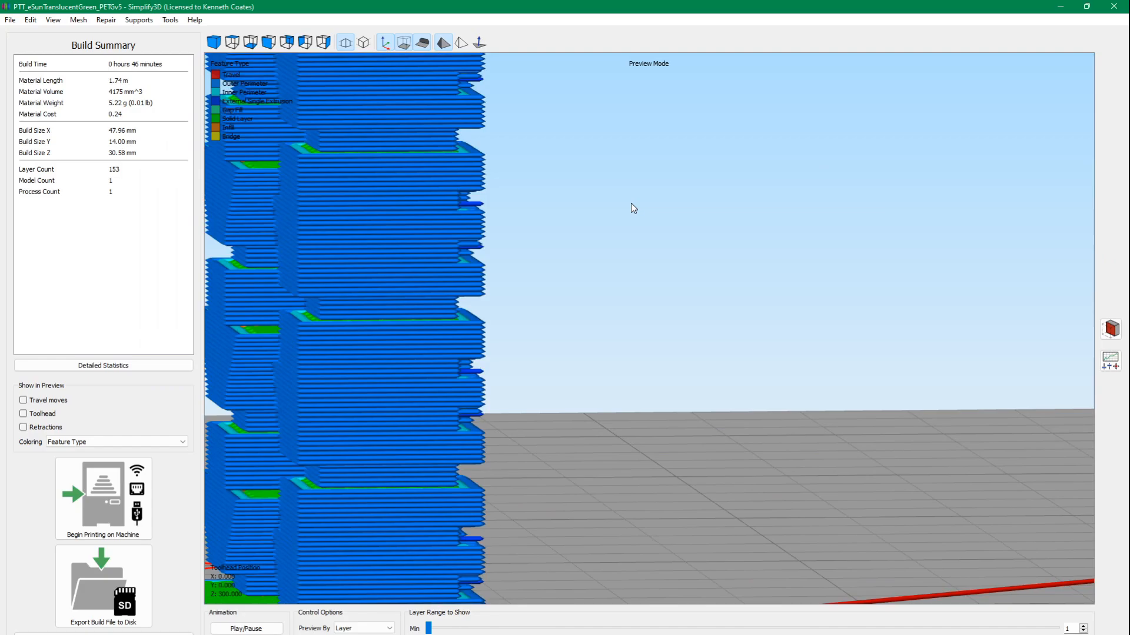
# Return to the newer Simplify3D version, bring the whole tower into a front view, and leave the print preview.
pyautogui.scroll(-5, 631, 203)
pyautogui.moveTo(631, 203); pyautogui.dragTo(330, 230)
pyautogui.moveTo(438, 175); pyautogui.dragTo(461, 178)
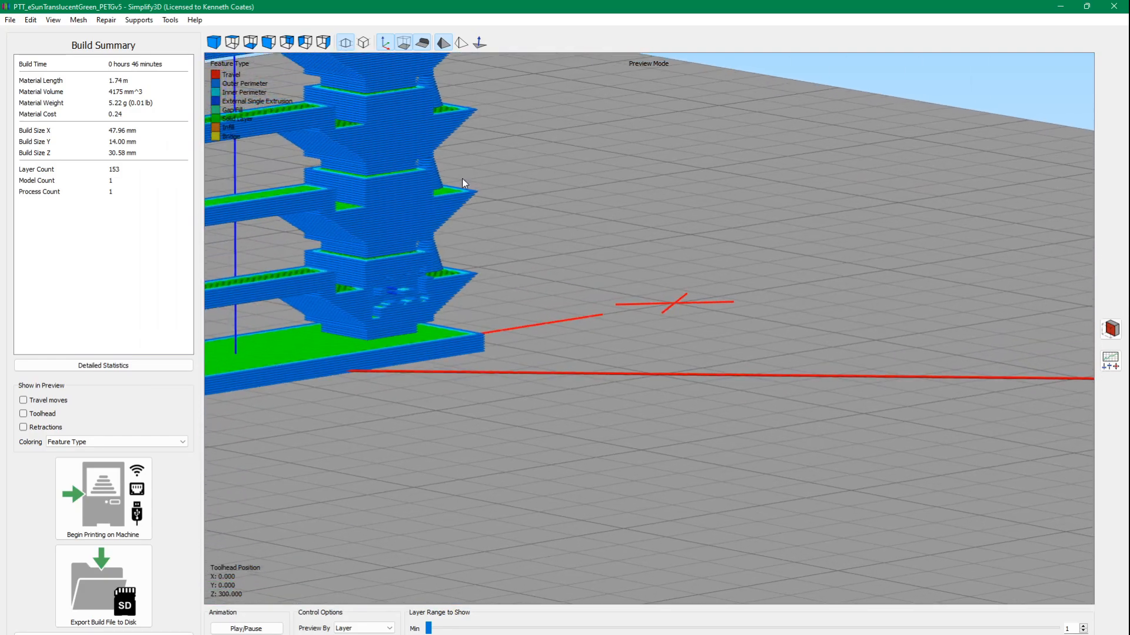
pyautogui.moveTo(461, 178); pyautogui.dragTo(835, 270, button='right')
pyautogui.moveTo(835, 270); pyautogui.dragTo(642, 263)
pyautogui.moveTo(650, 237); pyautogui.dragTo(721, 292)
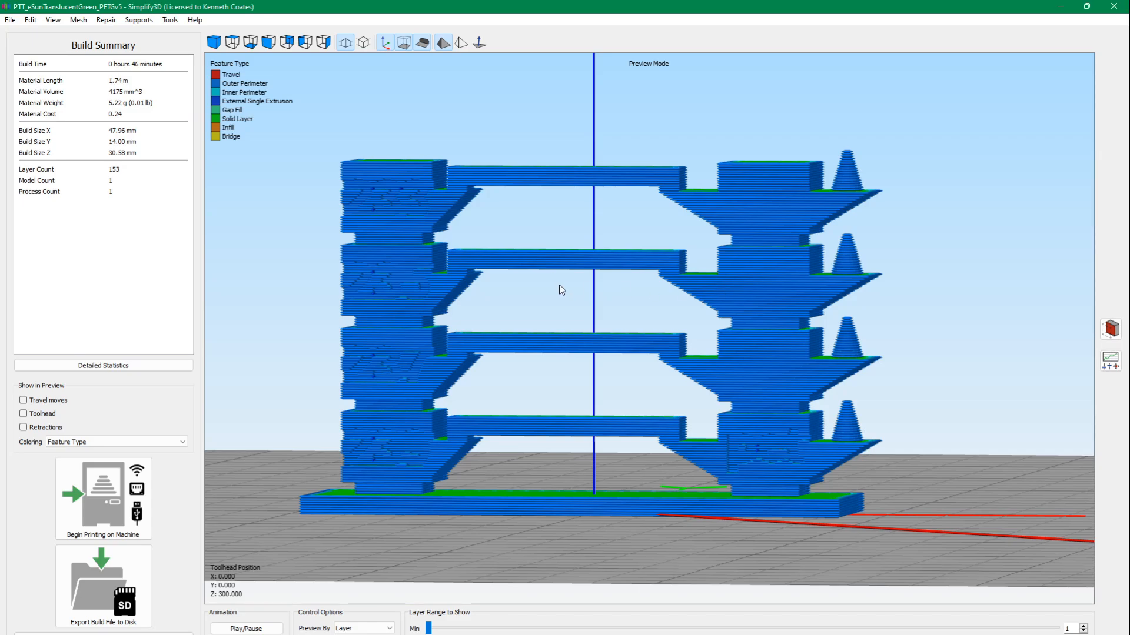
pyautogui.scroll(-3, 559, 286)
pyautogui.click(136, 634)
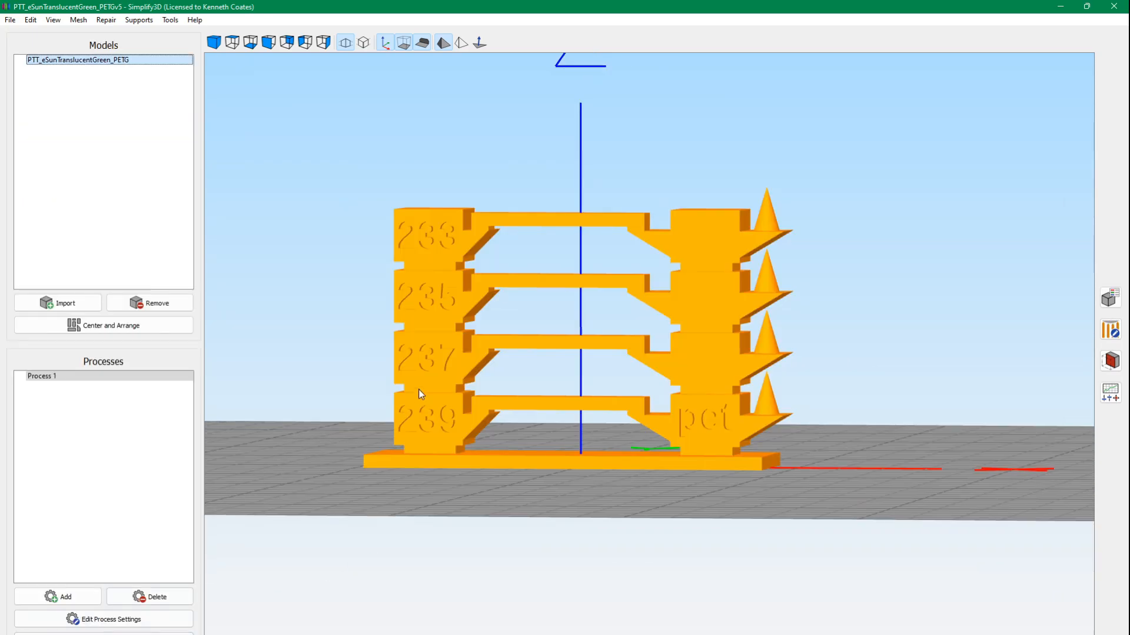
pyautogui.moveTo(497, 317); pyautogui.dragTo(500, 334)
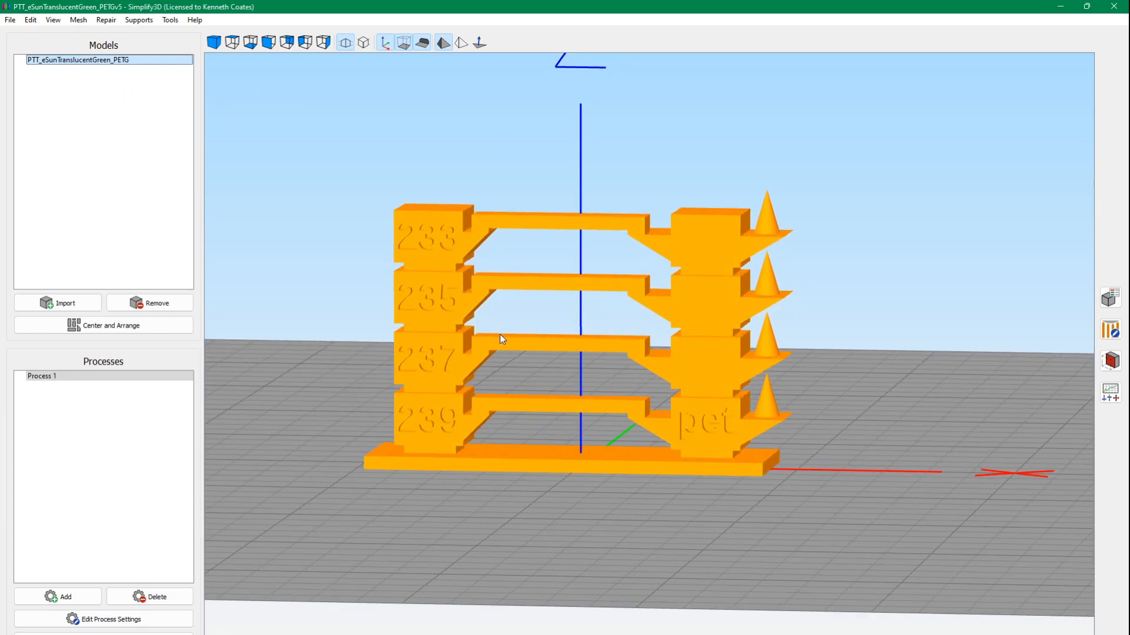